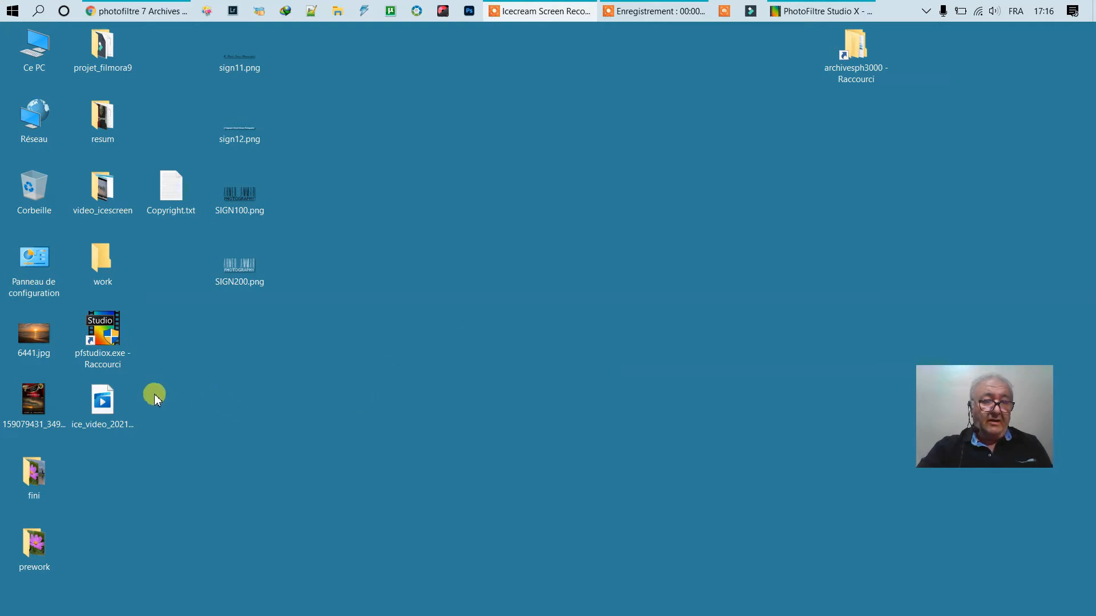
- Launch PhotoFiltre Studio X and create a new transparent 1200×600 pixel image
left_click(103, 342)
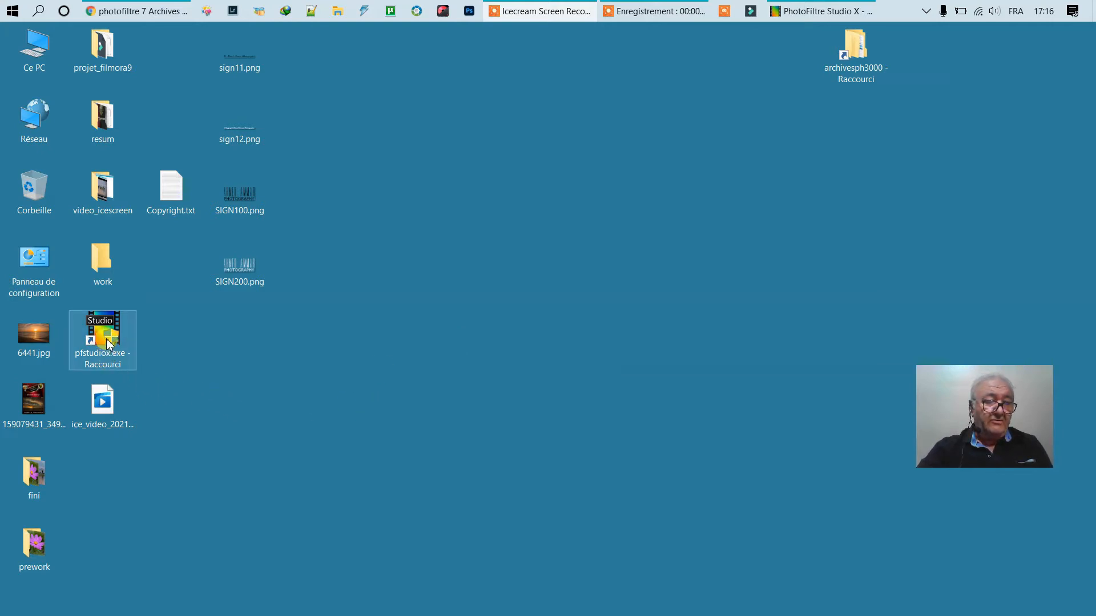
double_click(107, 341)
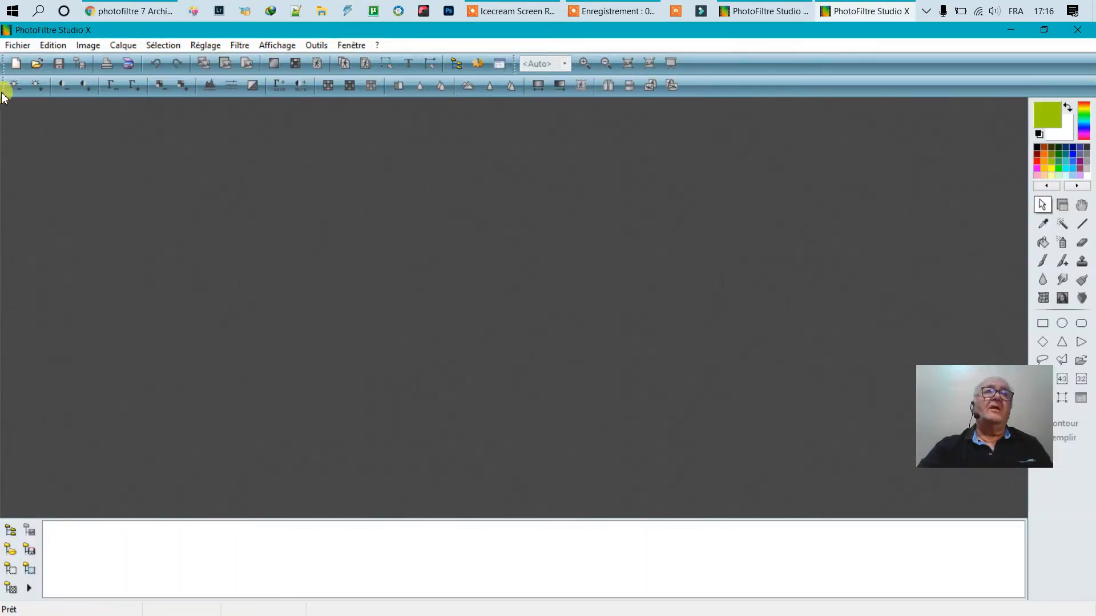
left_click(17, 47)
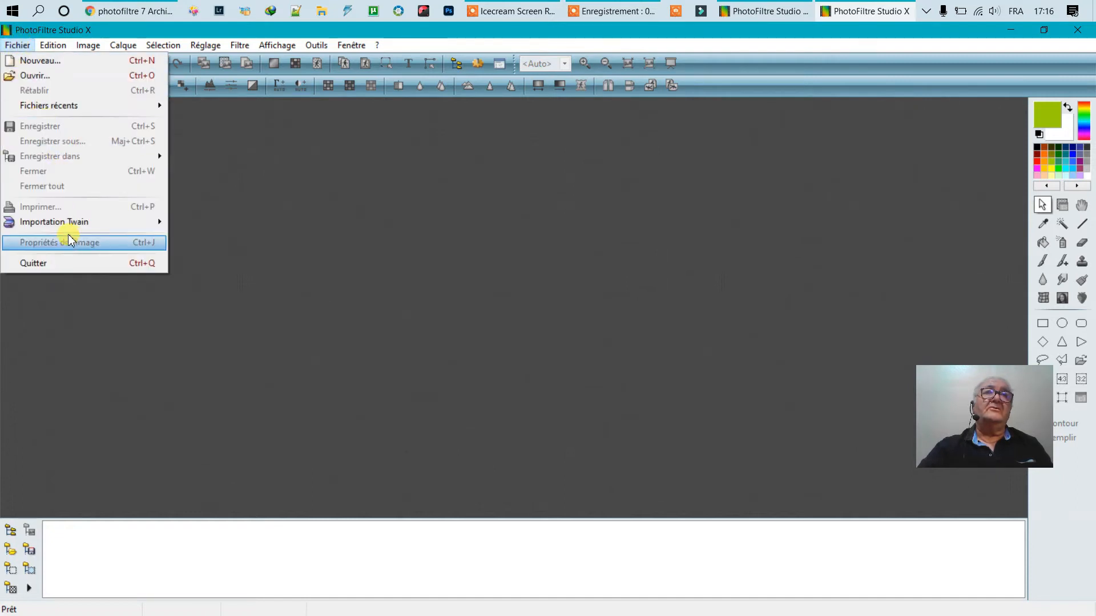
left_click(41, 61)
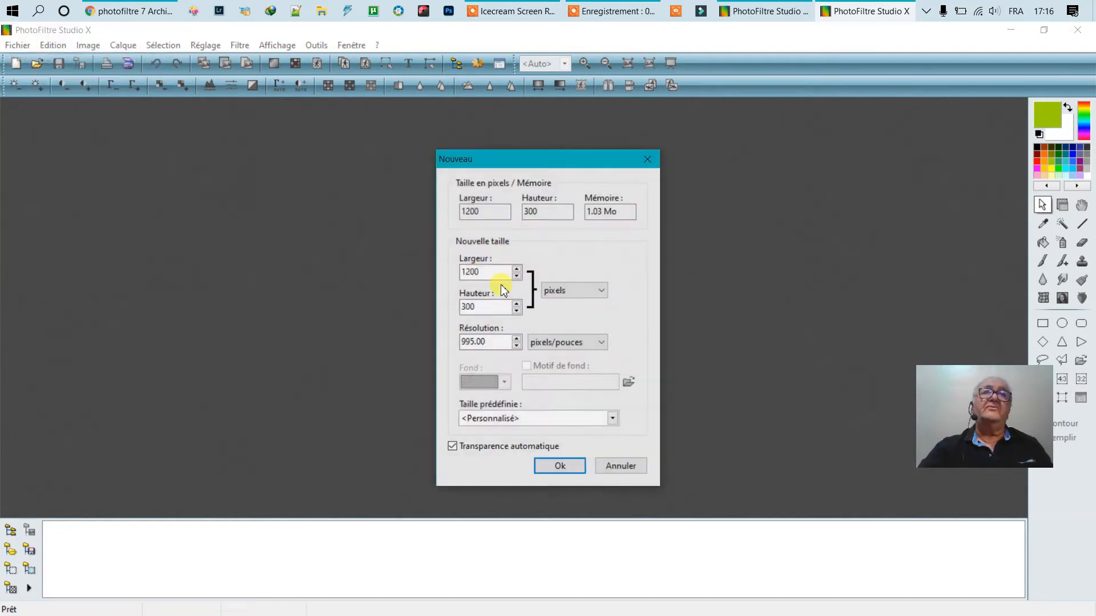
left_click(475, 307)
left_click_drag(487, 308, 427, 306)
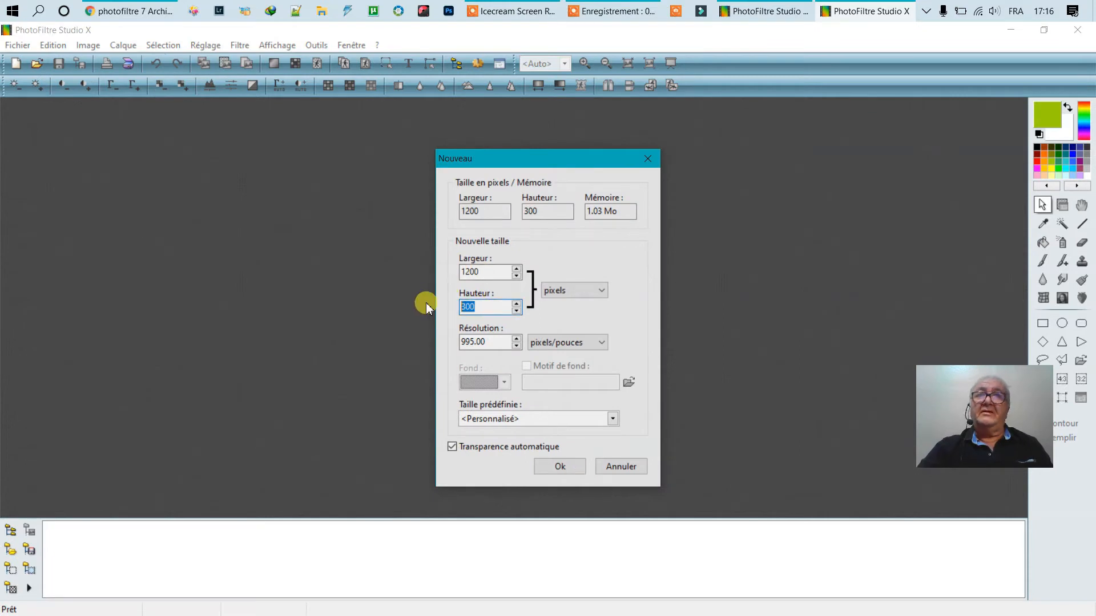
type("600")
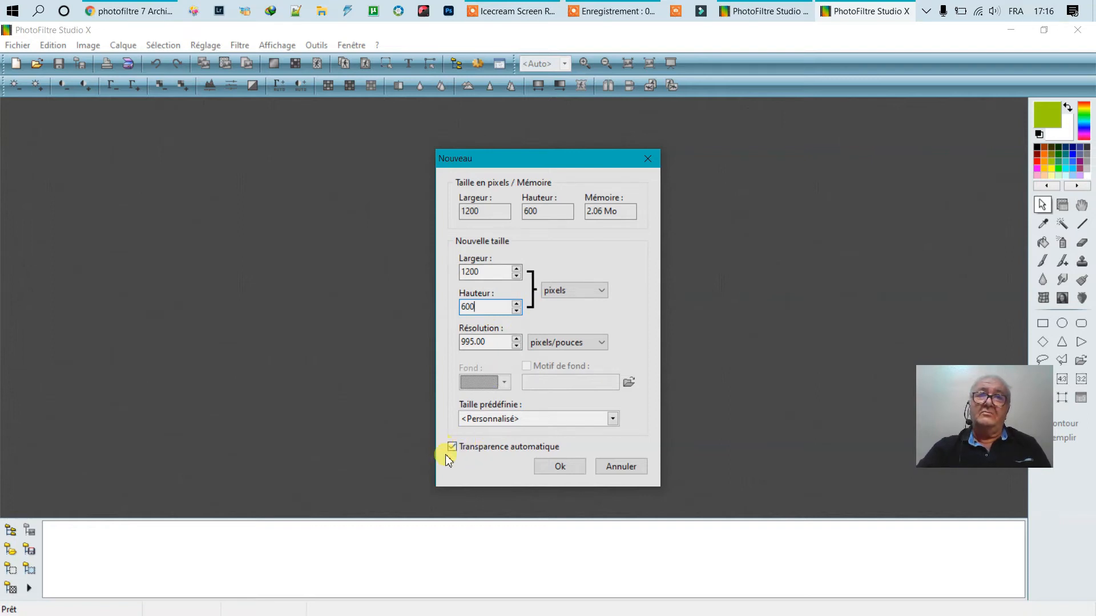
left_click(560, 468)
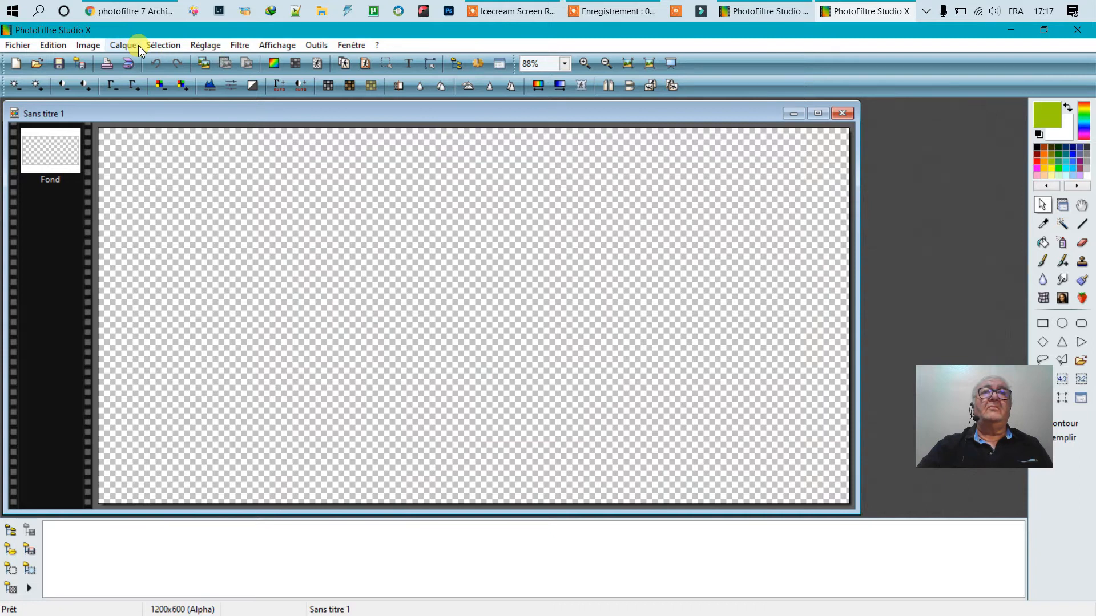
- Add the photographer's full name as black MS Sans Serif size-60 text
left_click(408, 63)
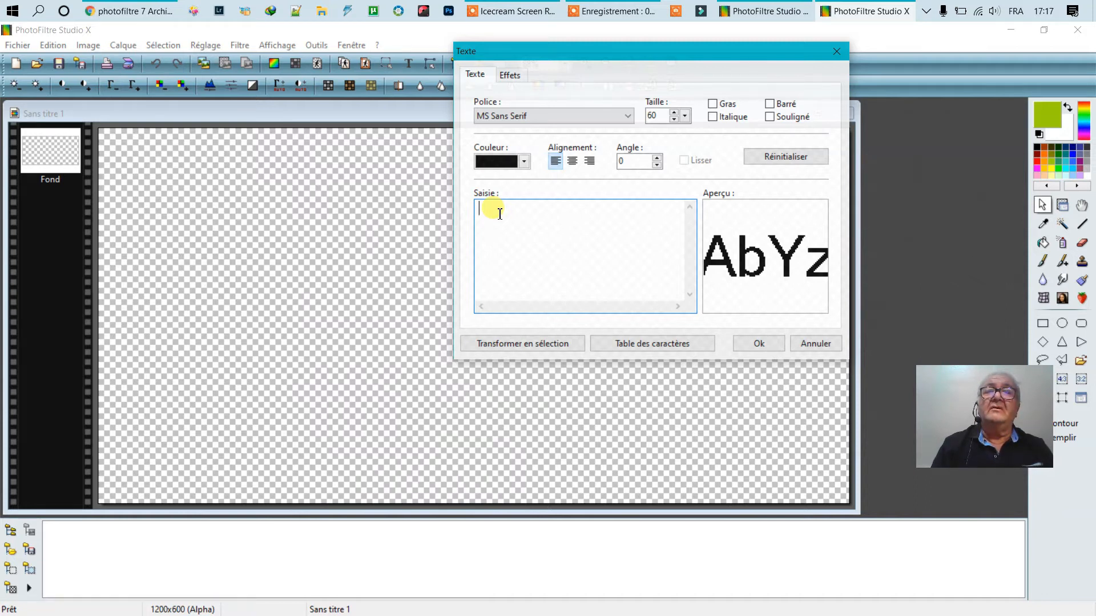
type("a")
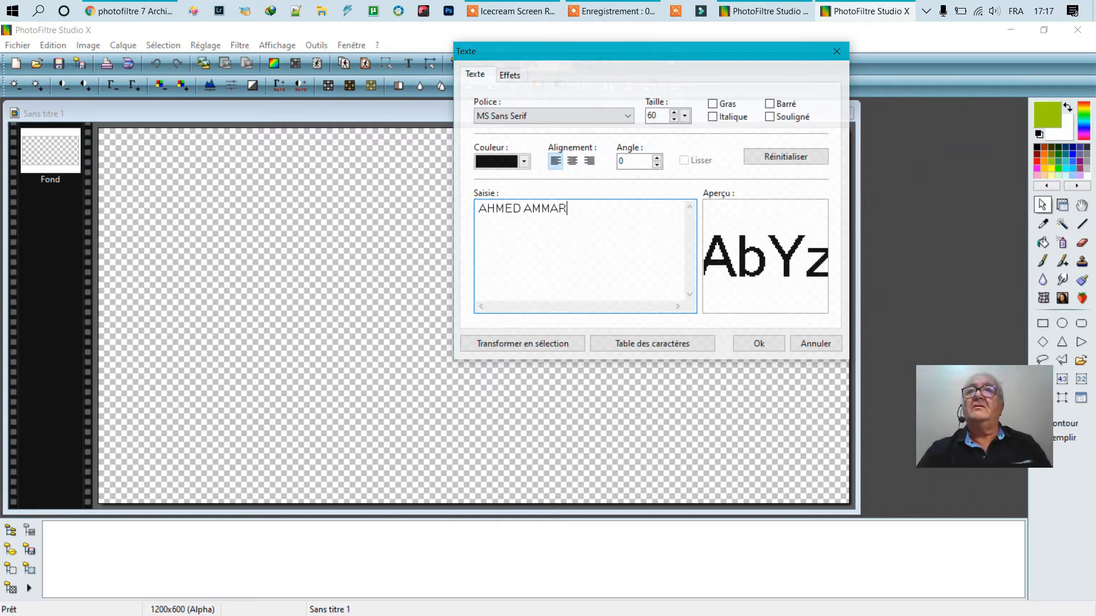
left_click(747, 346)
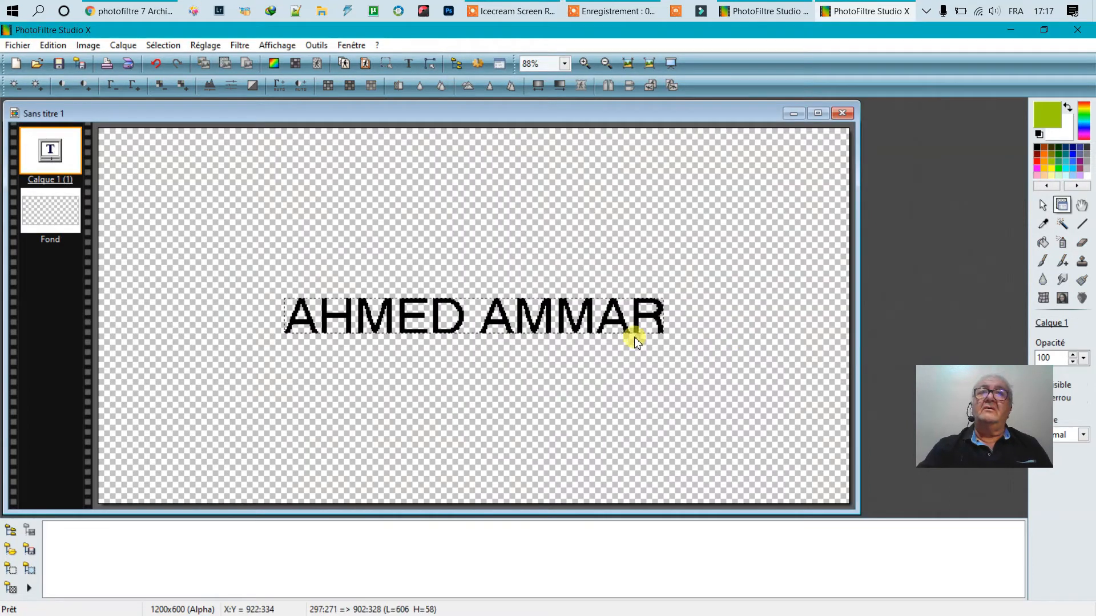
- Convert the name text to an image layer and stretch it, proportions unlocked, to about 627×127 px near the top
right_click(436, 314)
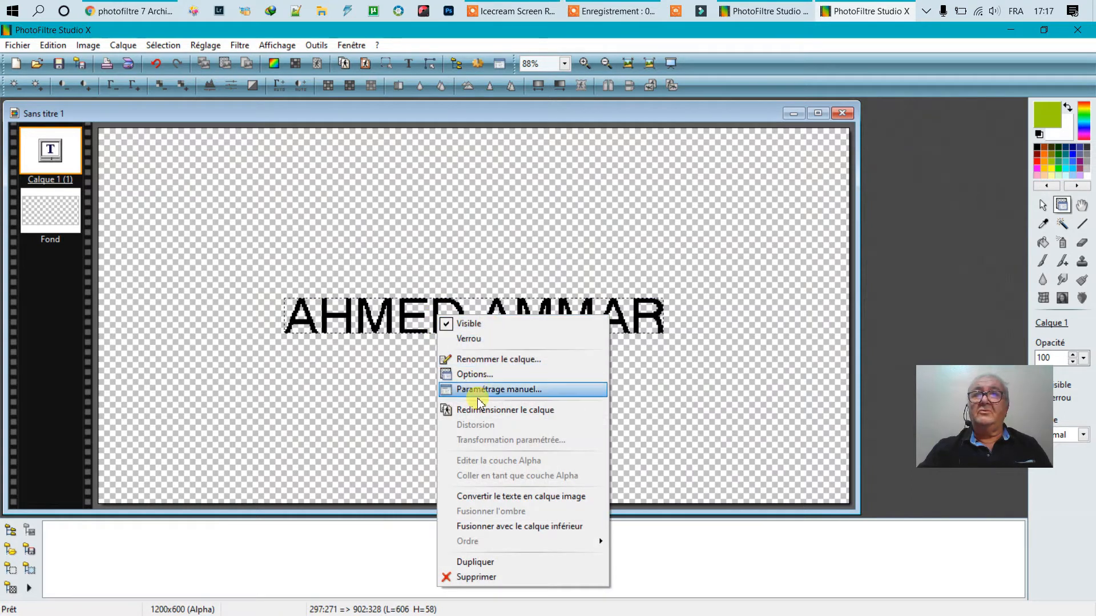
left_click(484, 495)
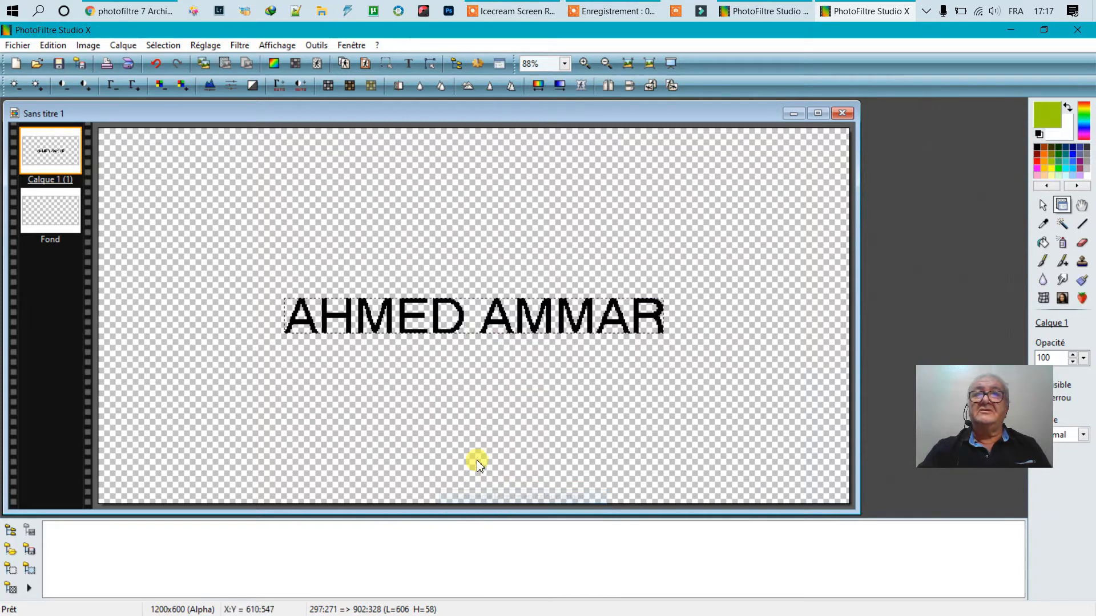
right_click(436, 314)
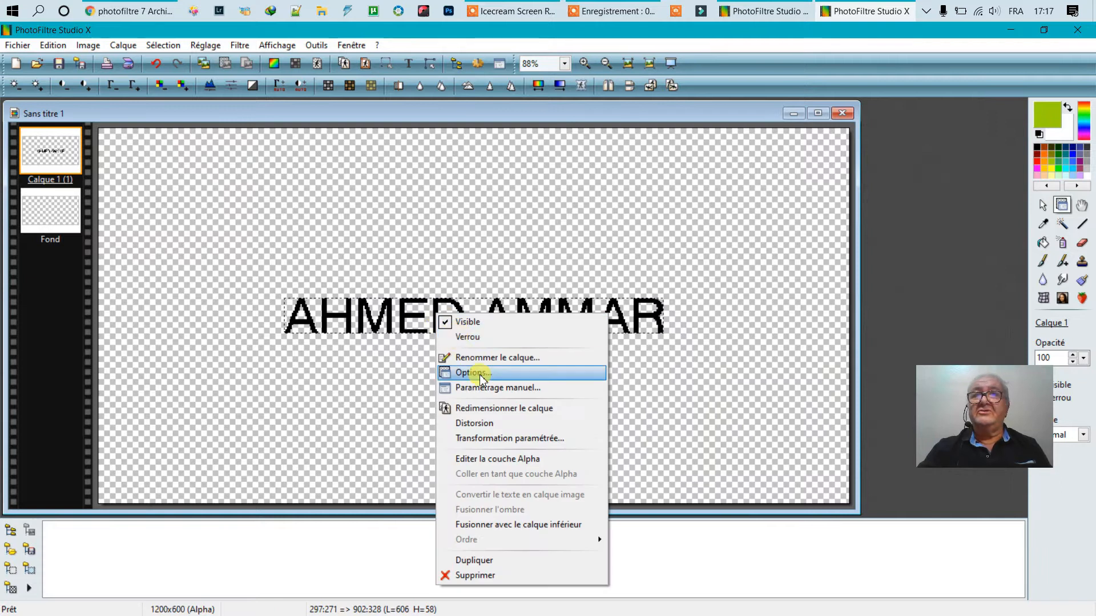
left_click(481, 409)
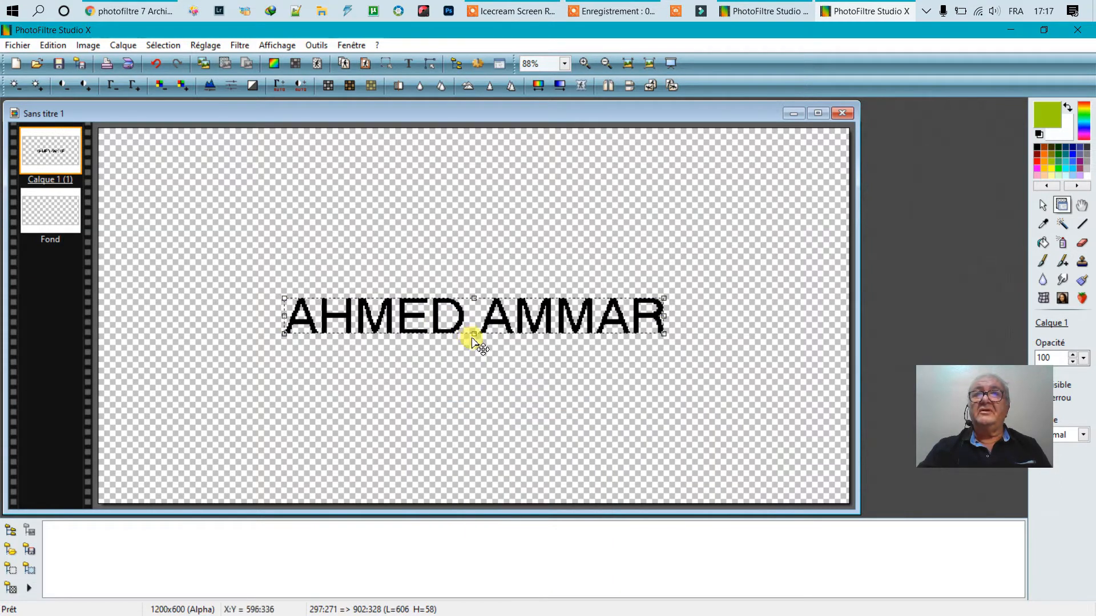
mouse_move(475, 335)
left_mouse_down()
mouse_move(476, 351)
mouse_move(470, 335)
left_mouse_up()
right_click(442, 309)
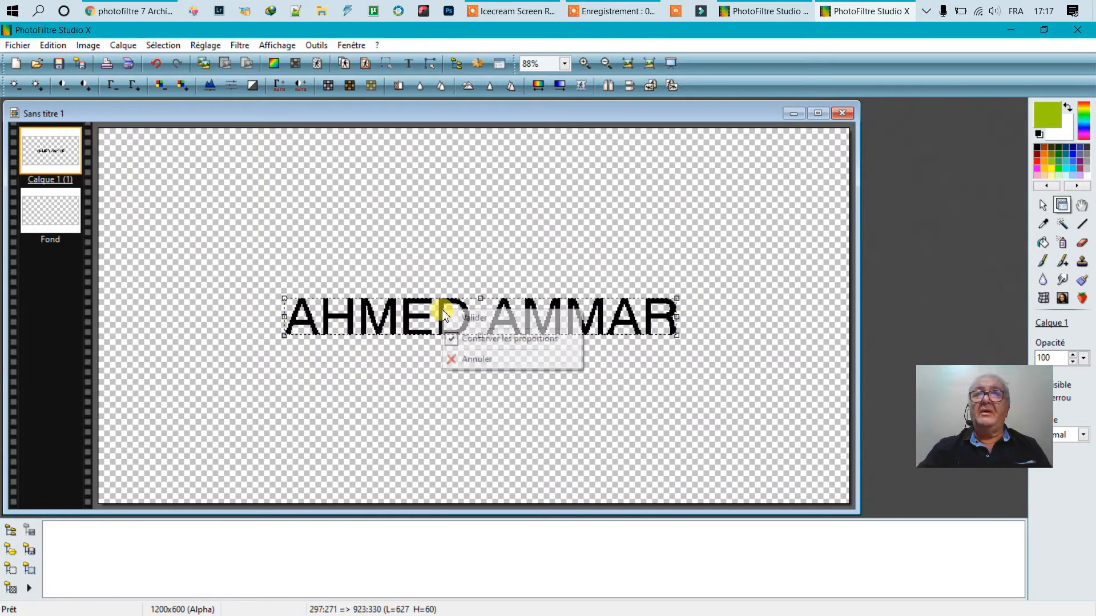
left_click(449, 341)
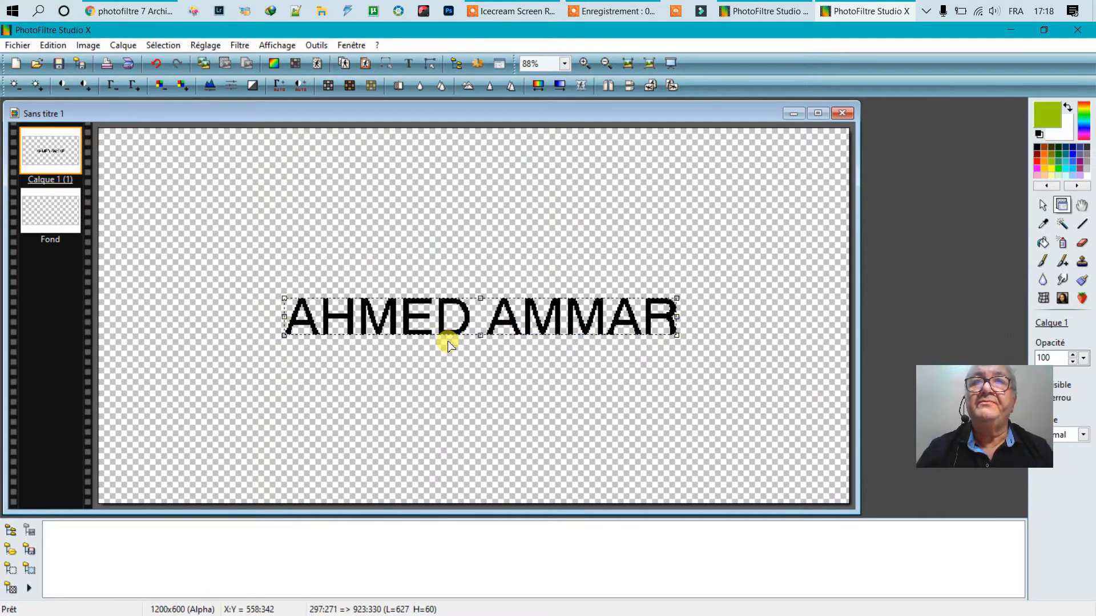
left_click_drag(481, 335, 486, 253)
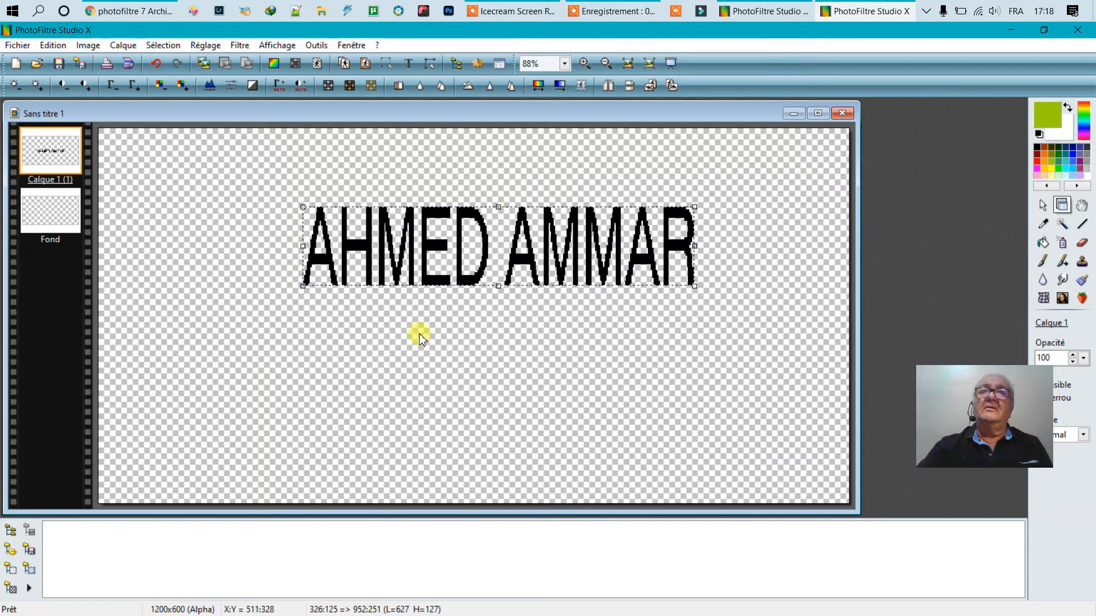
left_click(459, 269)
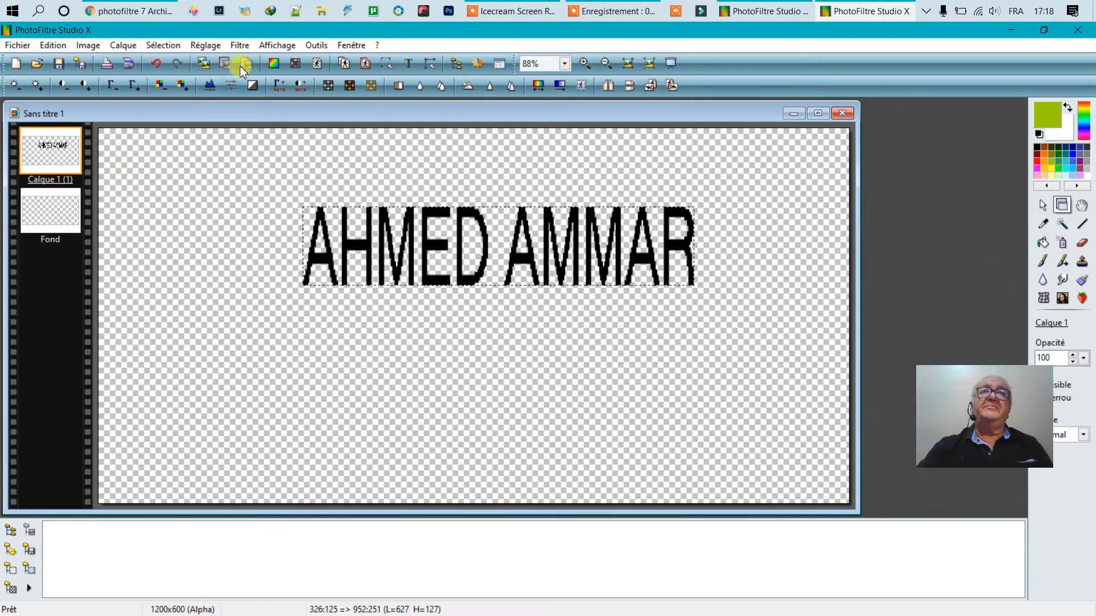
- Add a second text layer reading 'PHOTOGRAPHY' and drag it below the name
left_click(408, 64)
left_click_drag(568, 210, 479, 192)
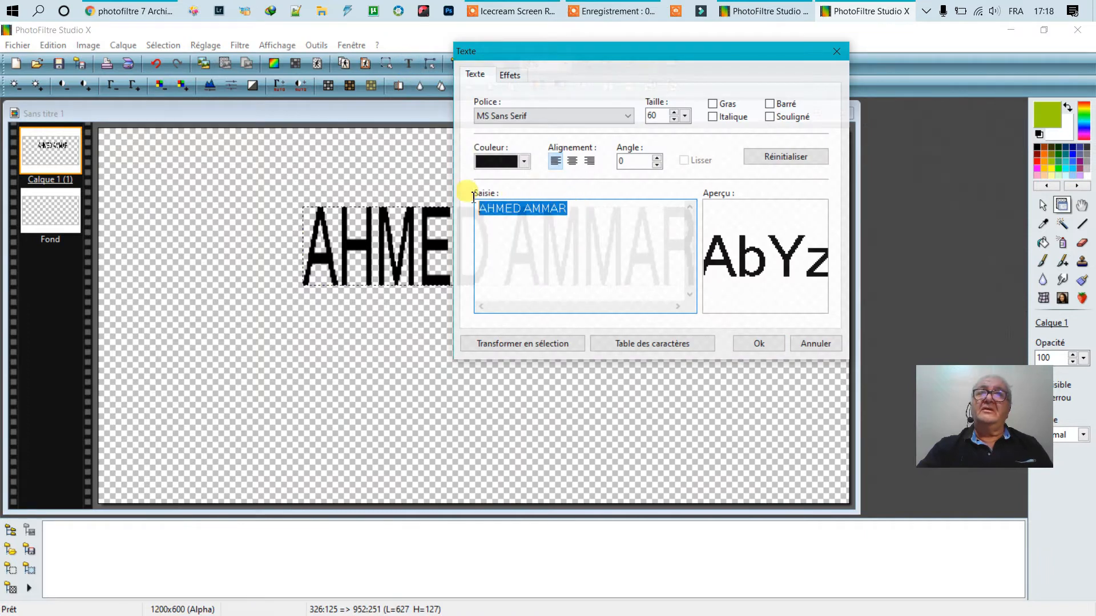
type("PHOTOGRAPHY")
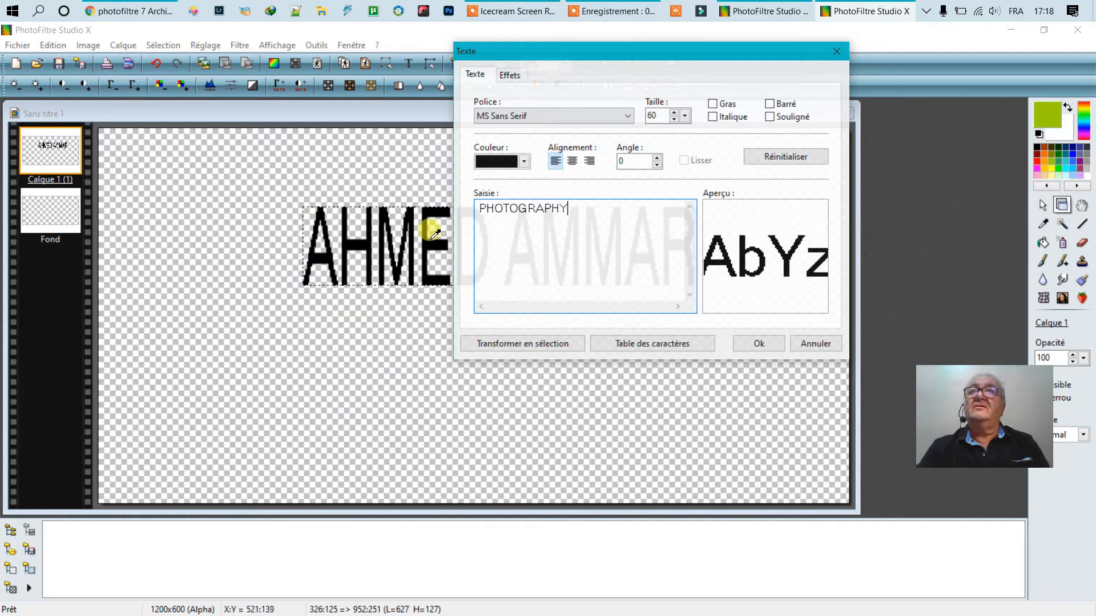
left_click(759, 343)
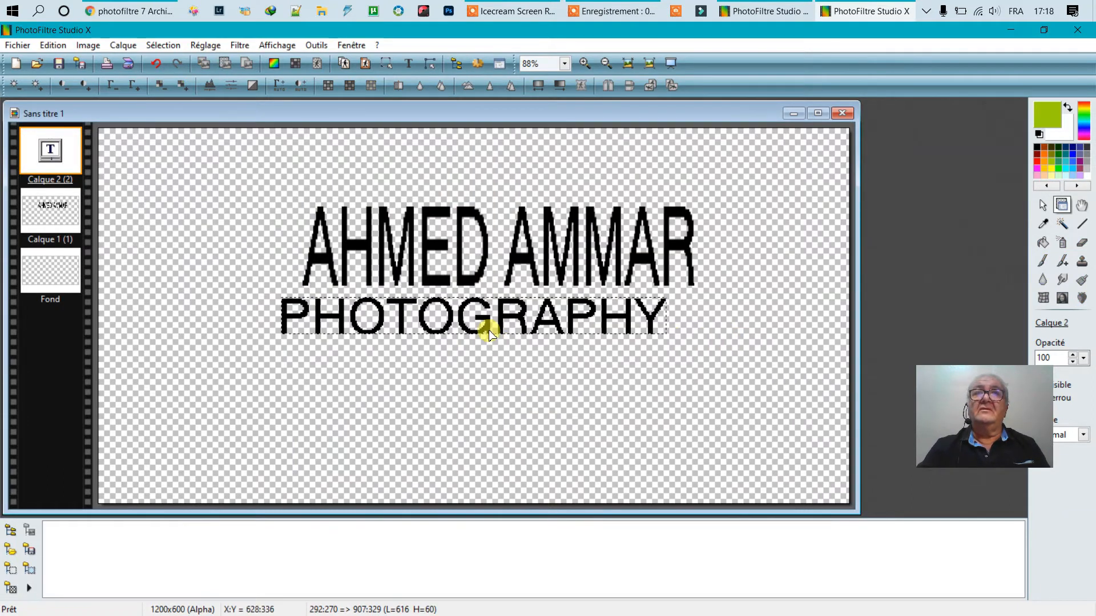
left_click_drag(485, 330, 505, 359)
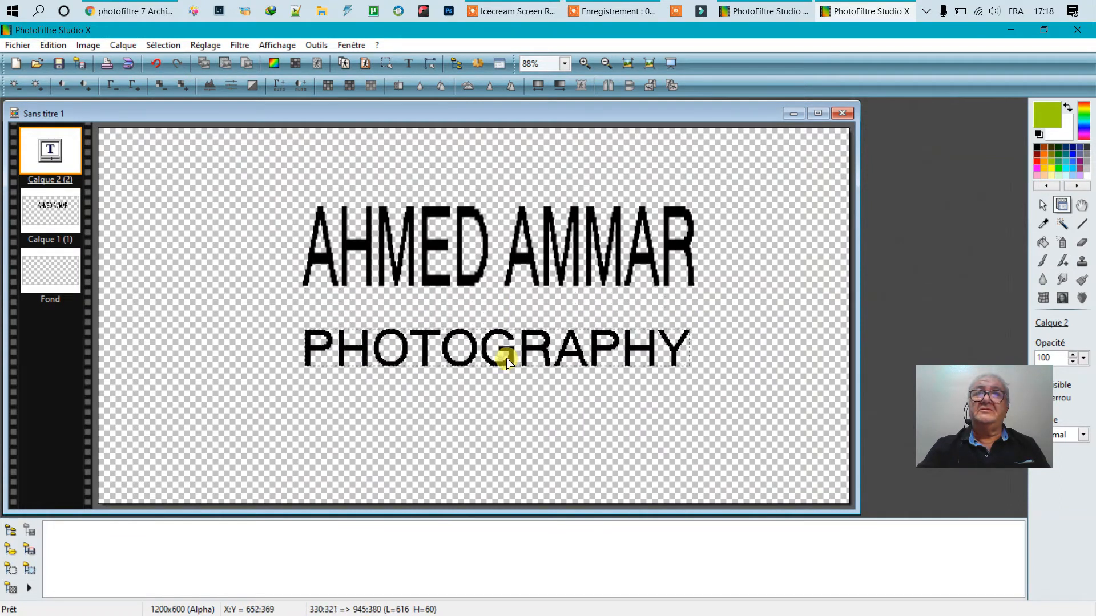
right_click(505, 359)
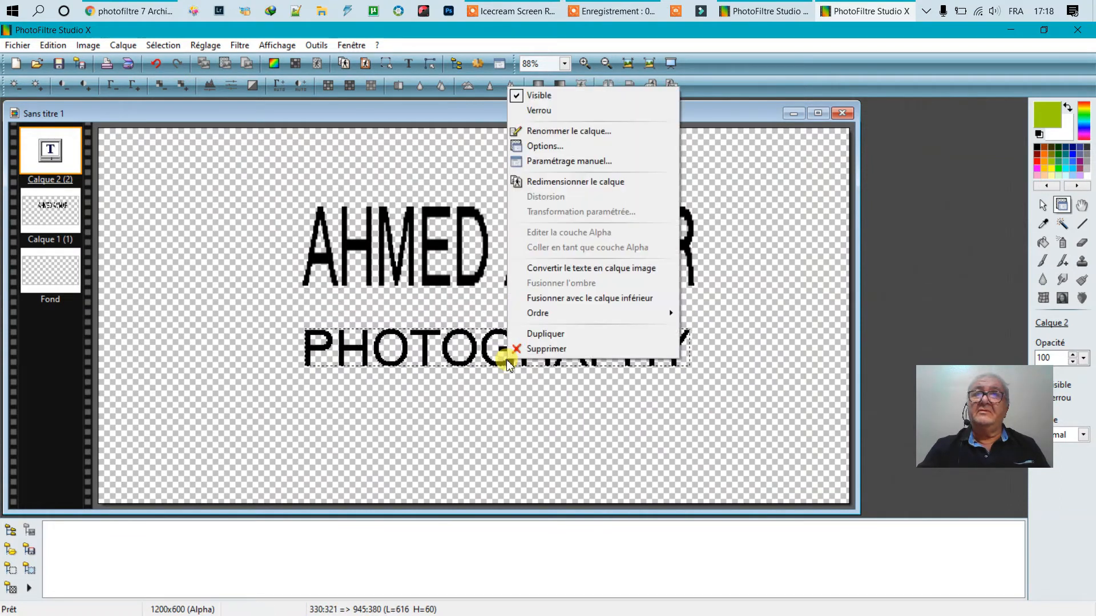
- Convert PHOTOGRAPHY to an image layer, move it under the name and widen it to about 625 px
left_click(582, 272)
right_click(484, 341)
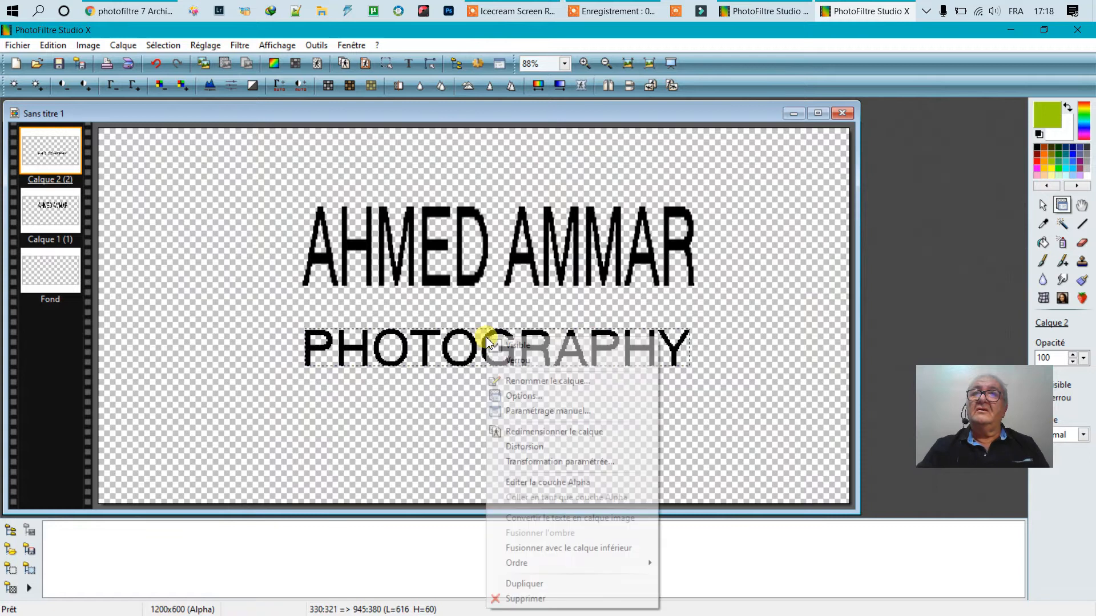
left_click(528, 432)
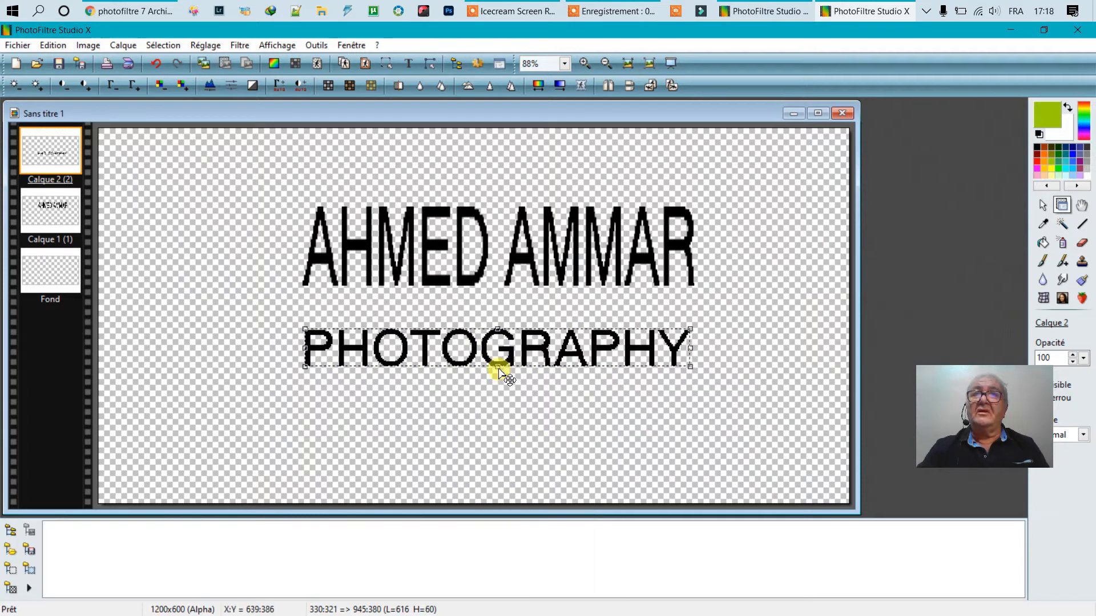
right_click(485, 343)
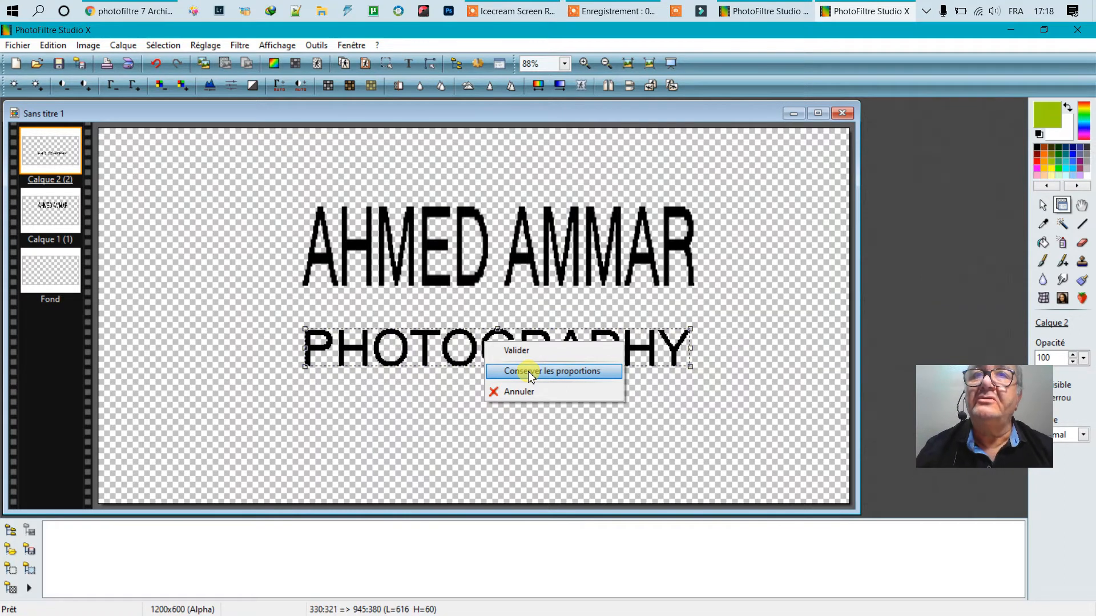
left_click(486, 335)
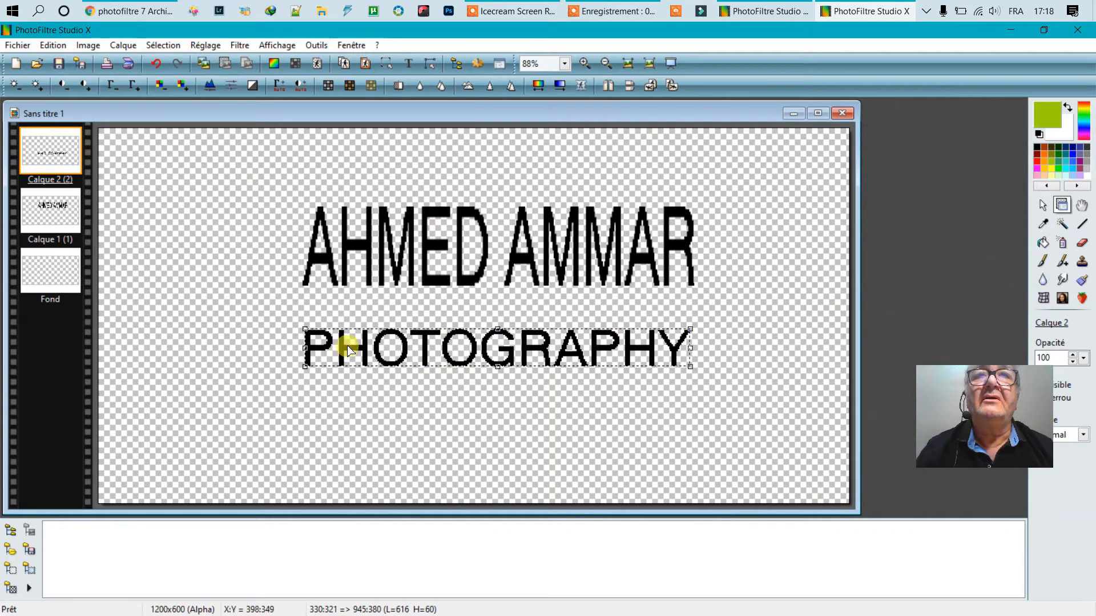
left_click_drag(342, 345, 340, 312)
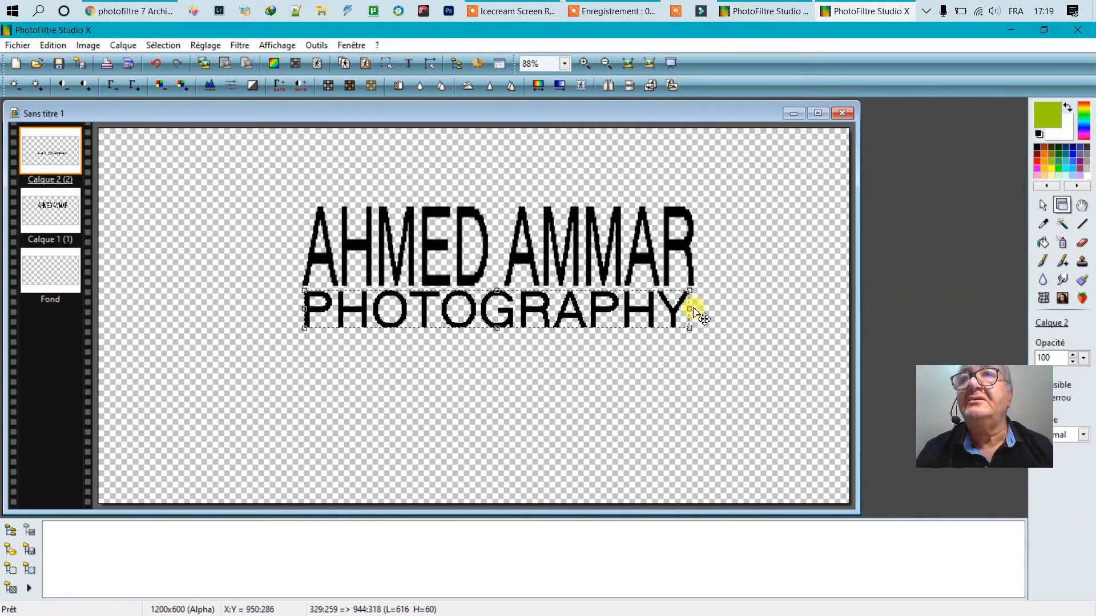
left_click_drag(690, 309, 697, 309)
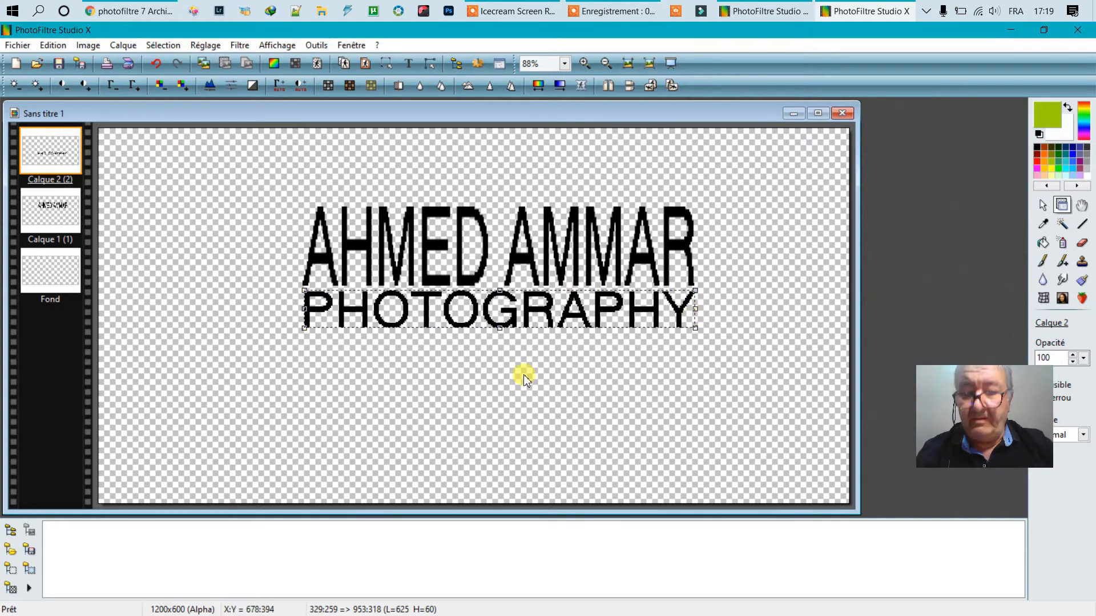
key("Return")
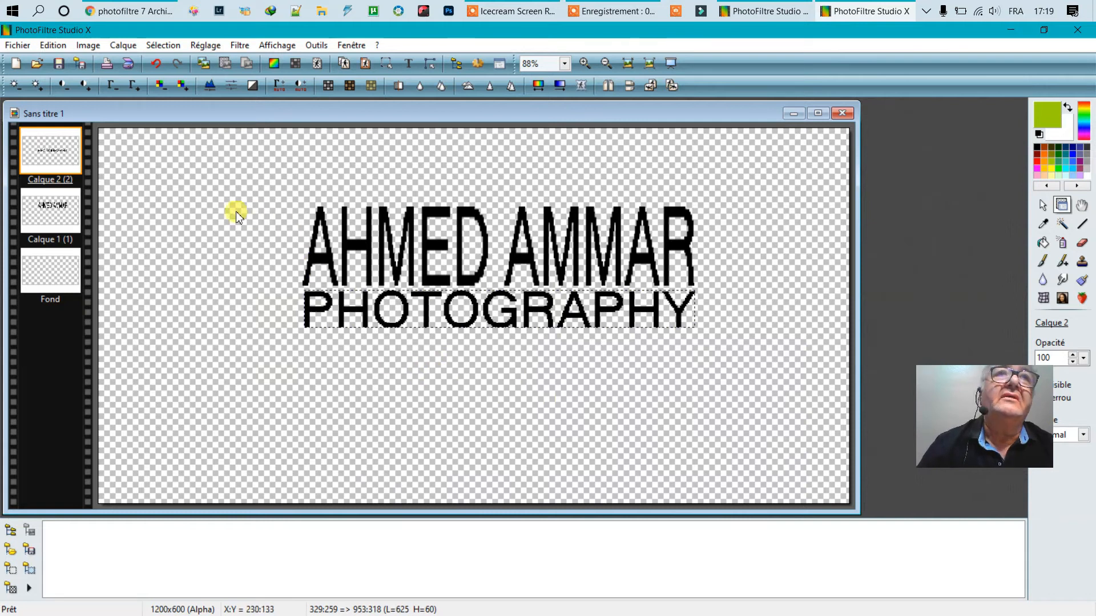
- Flatten all layers and auto-crop the image to 628×194 around the two text lines
left_click(120, 45)
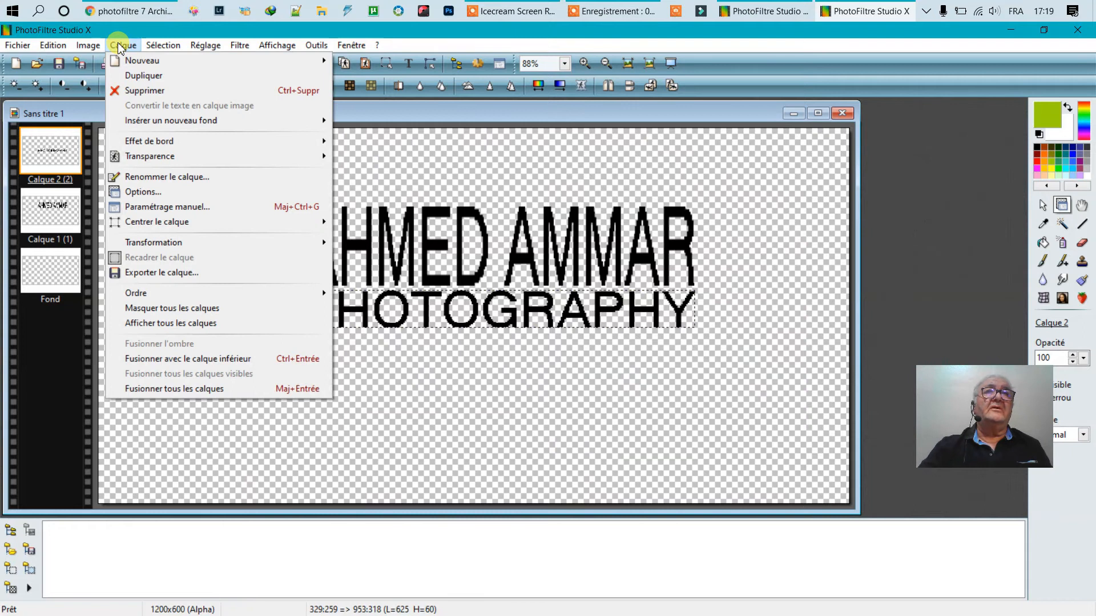
left_click(190, 389)
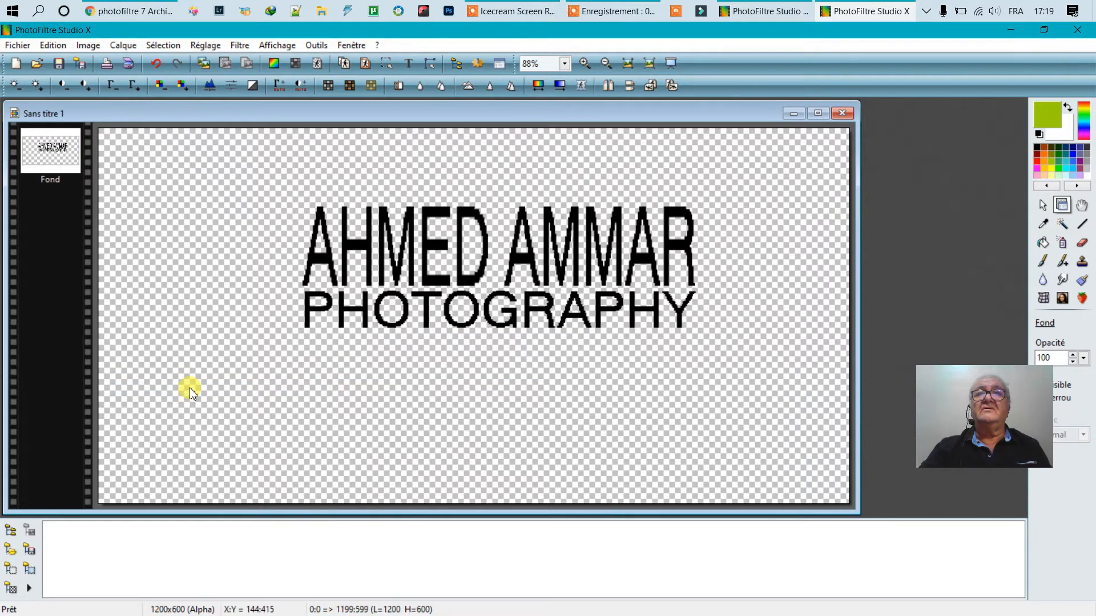
right_click(224, 200)
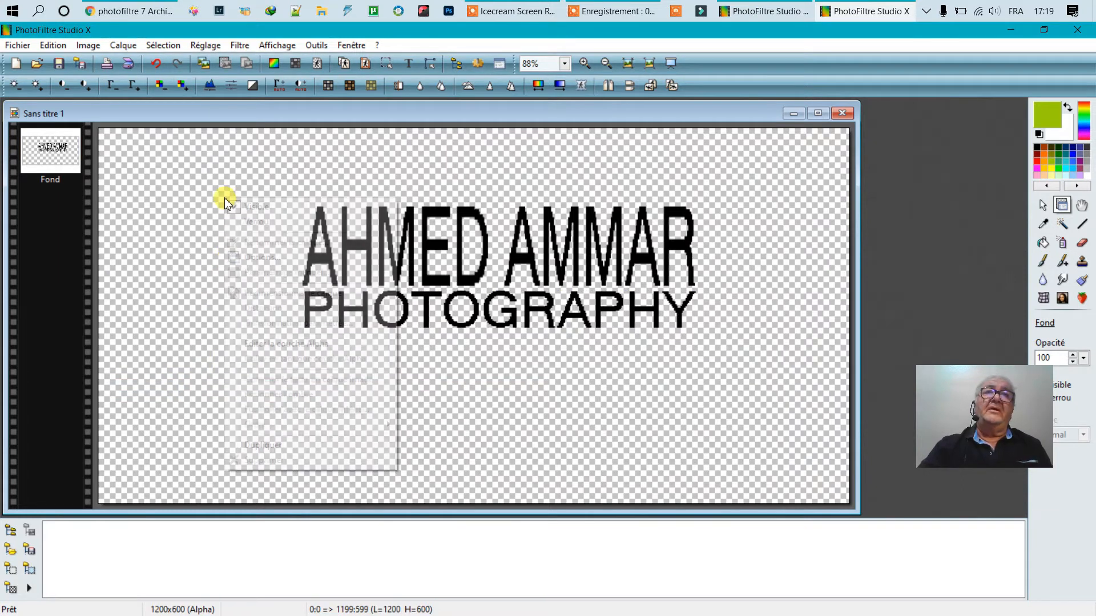
left_click(165, 166)
left_click(88, 46)
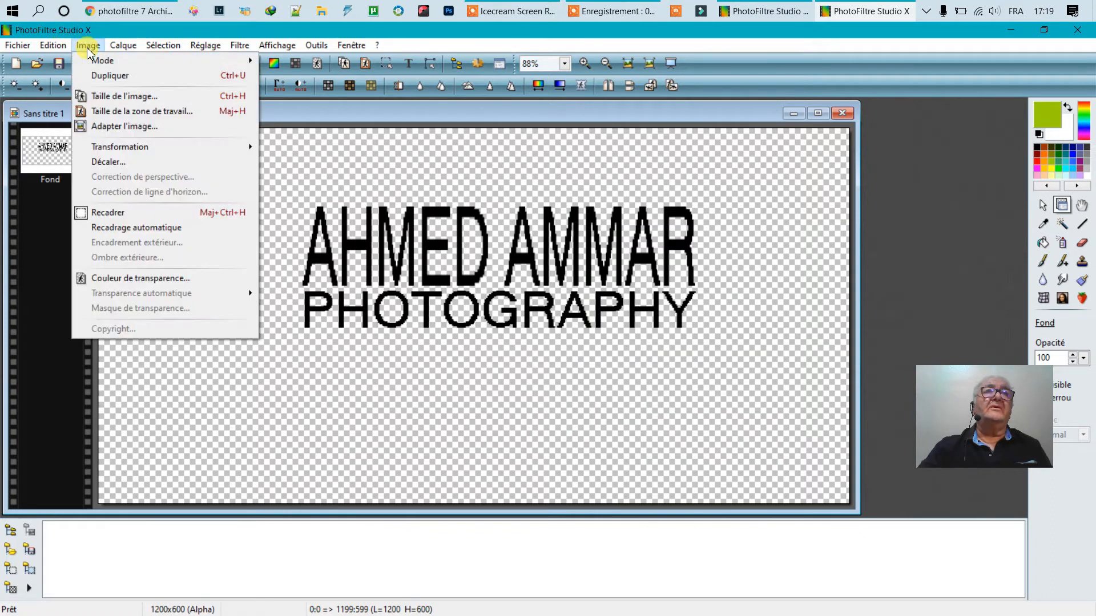
left_click(146, 229)
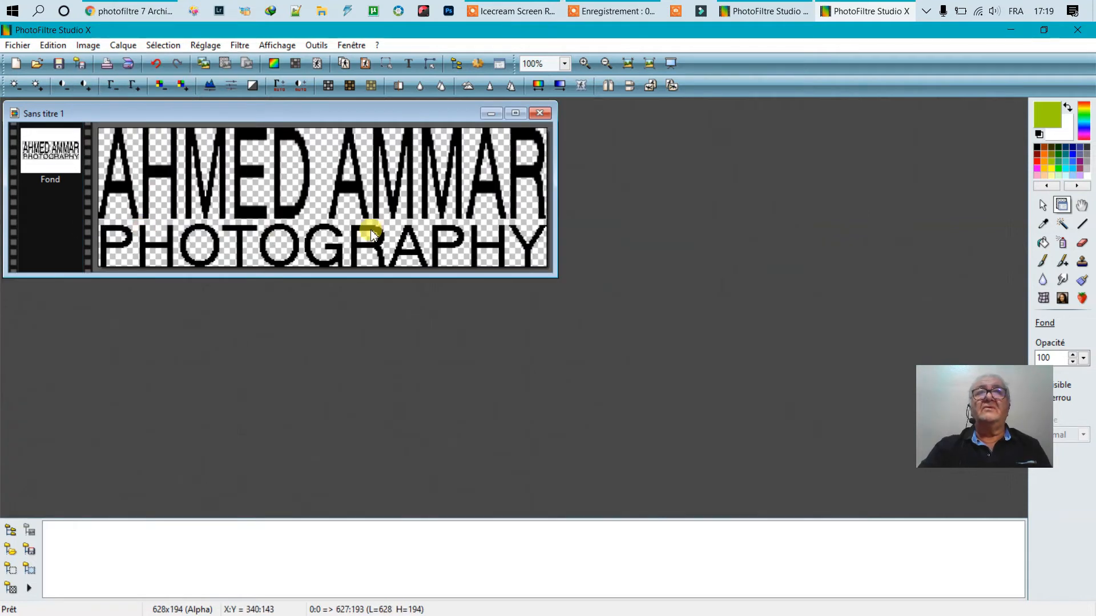
right_click(303, 184)
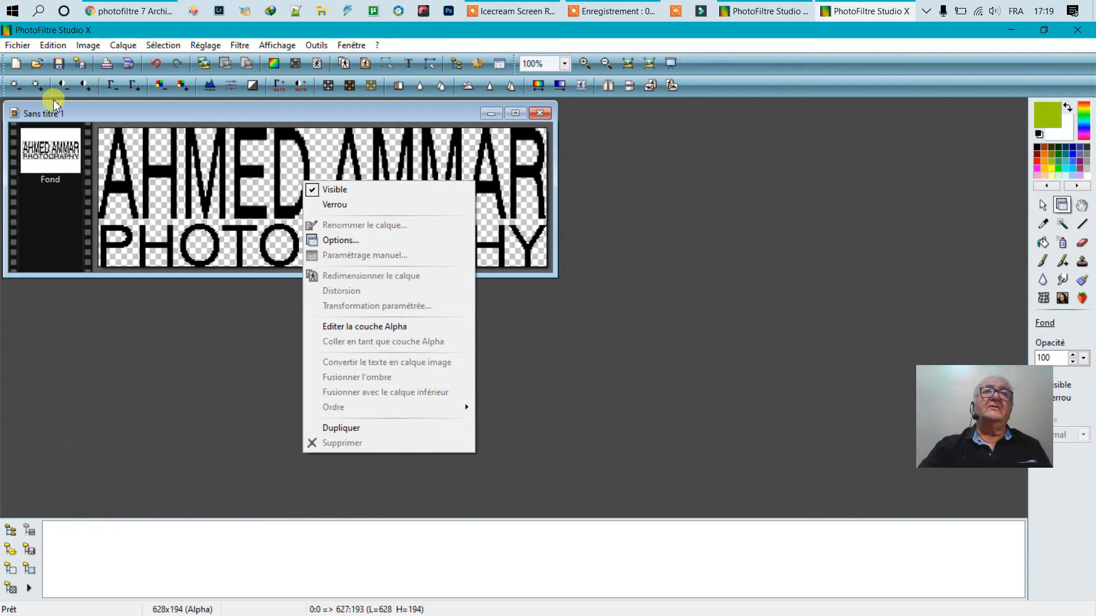
left_click(86, 45)
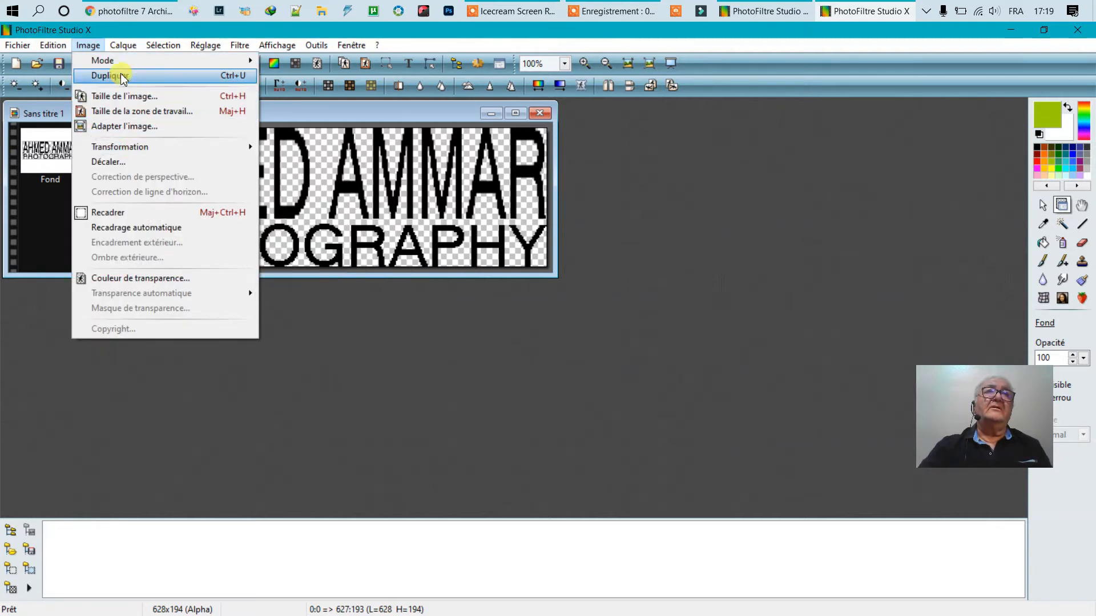
- Resize the image to 148×62 px with proportions unlocked, then centre its window
left_click(110, 96)
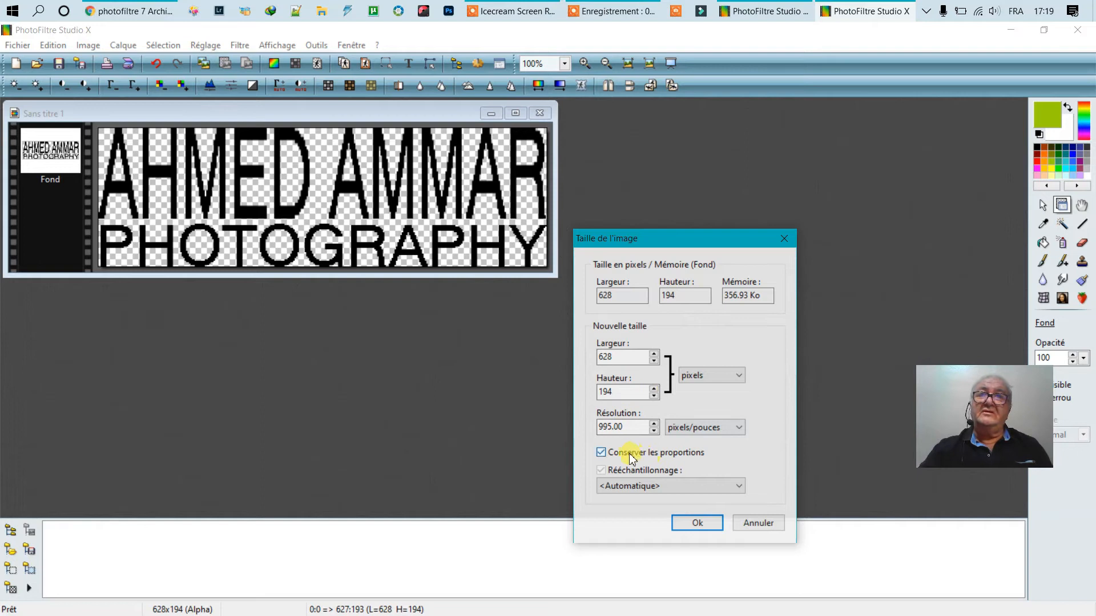
left_click(601, 452)
left_click(620, 357)
left_click_drag(620, 358, 521, 370)
type("148")
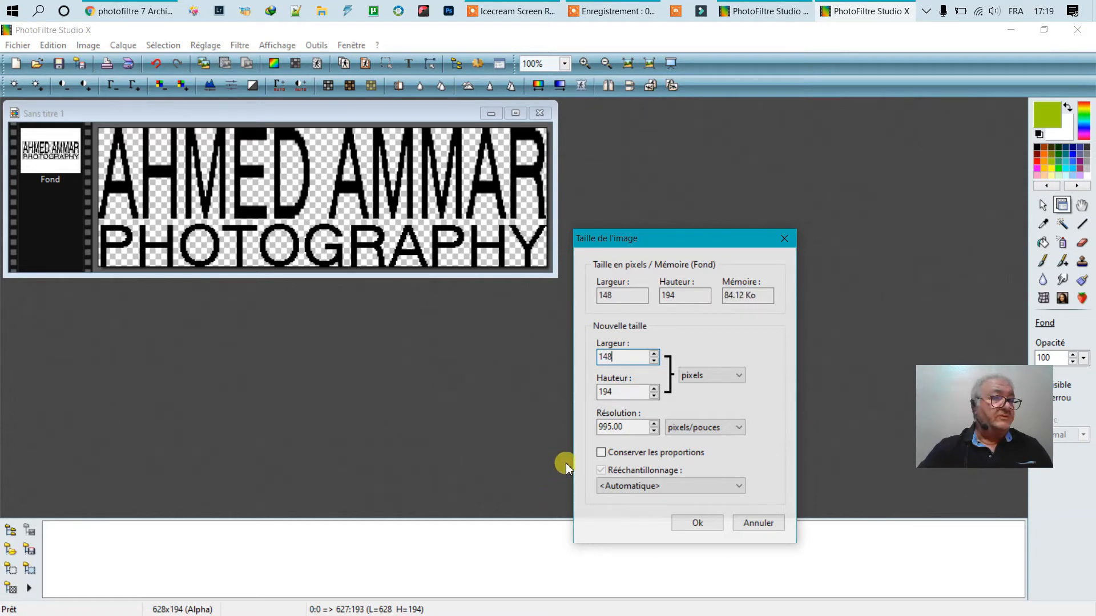
double_click(613, 393)
left_click_drag(614, 392, 518, 394)
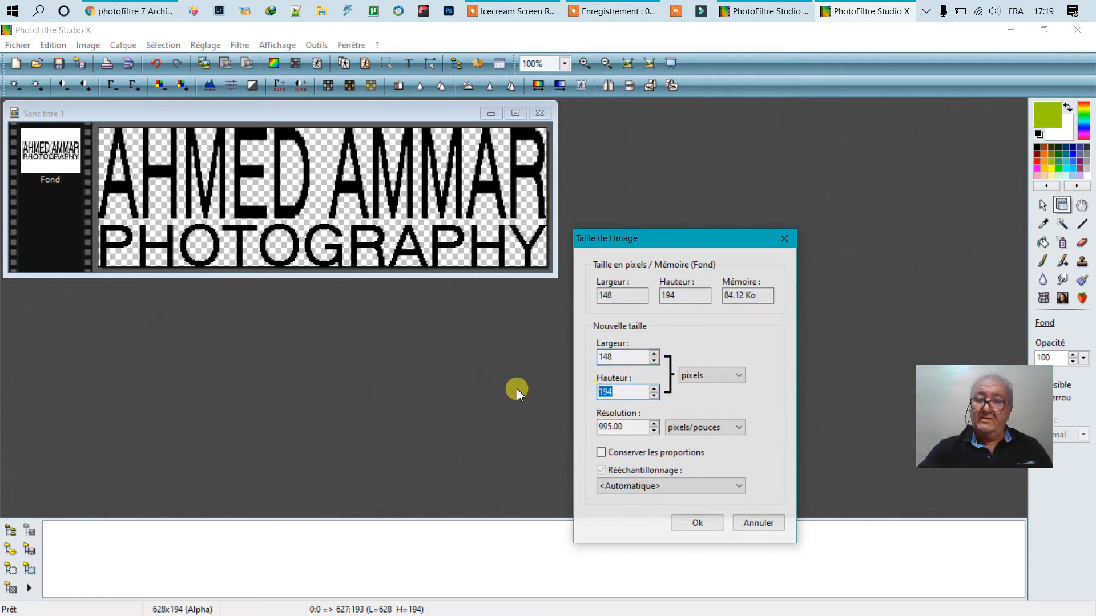
type("62")
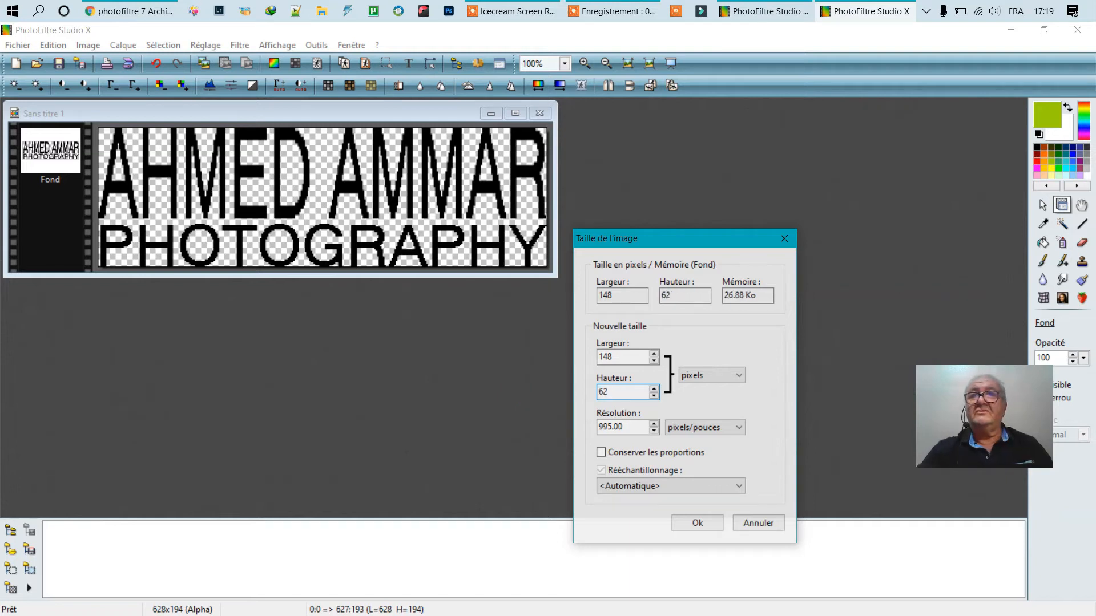
left_click(699, 523)
left_click_drag(112, 121, 419, 183)
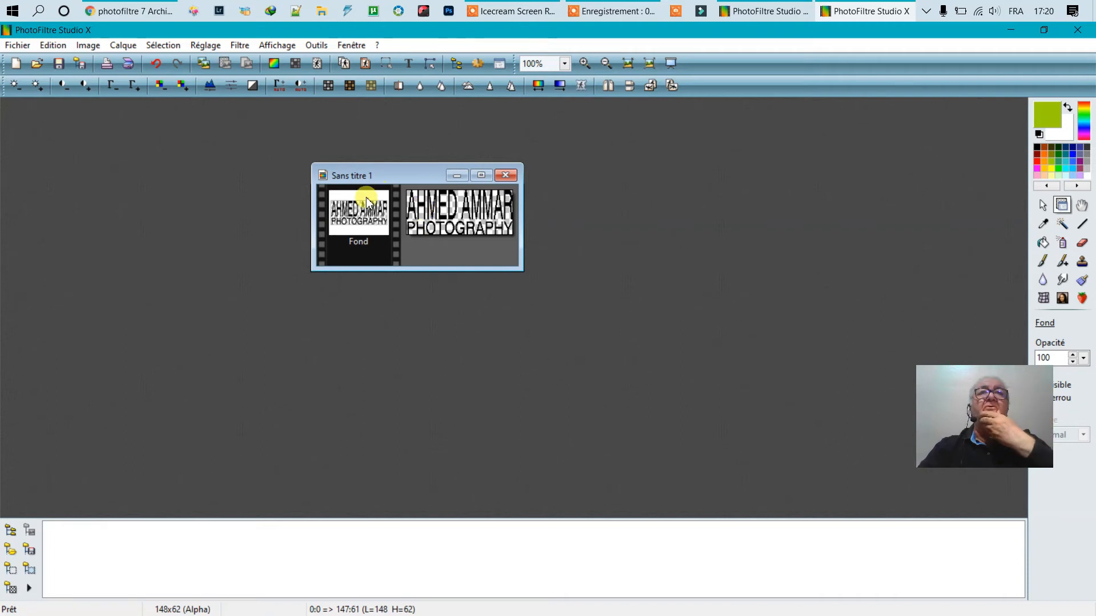
- Save the logo to the desktop as SIGN1.png, accepting the default PNG options
left_click(17, 45)
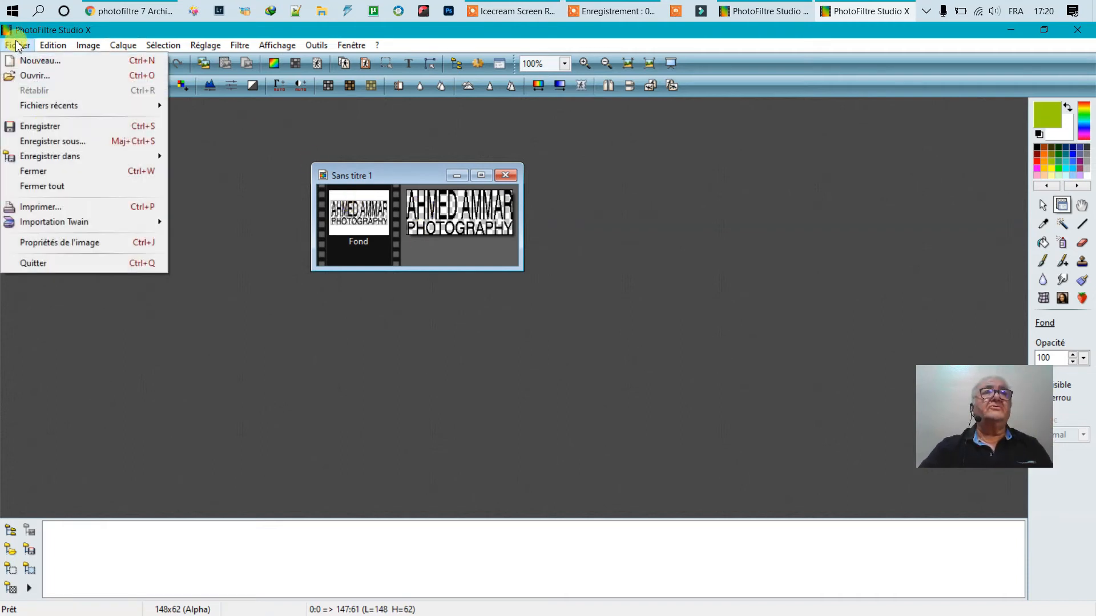
left_click(60, 144)
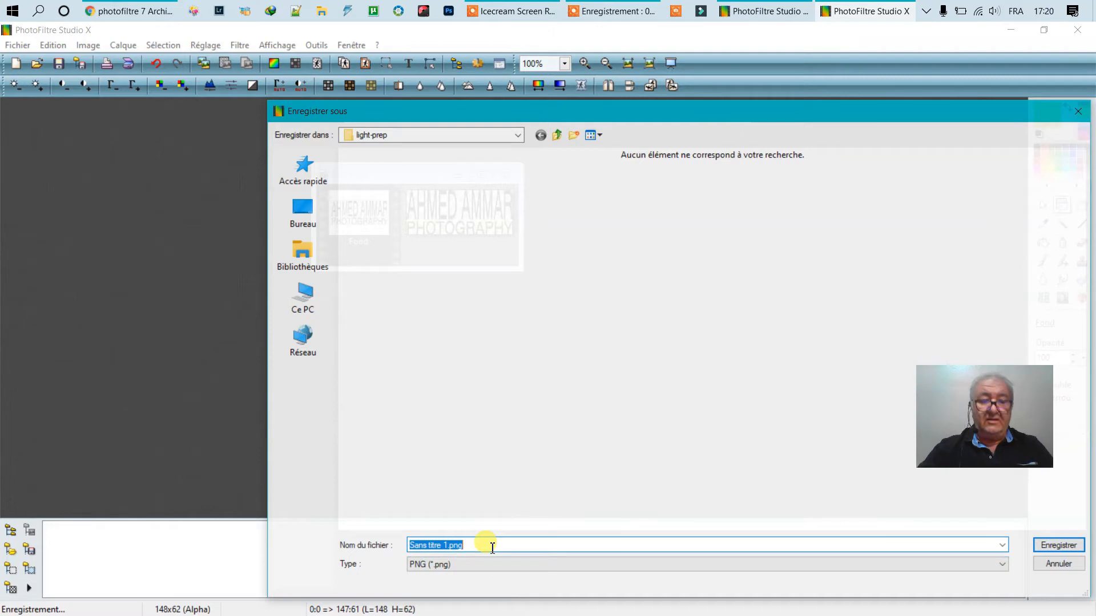
type("SIGN1")
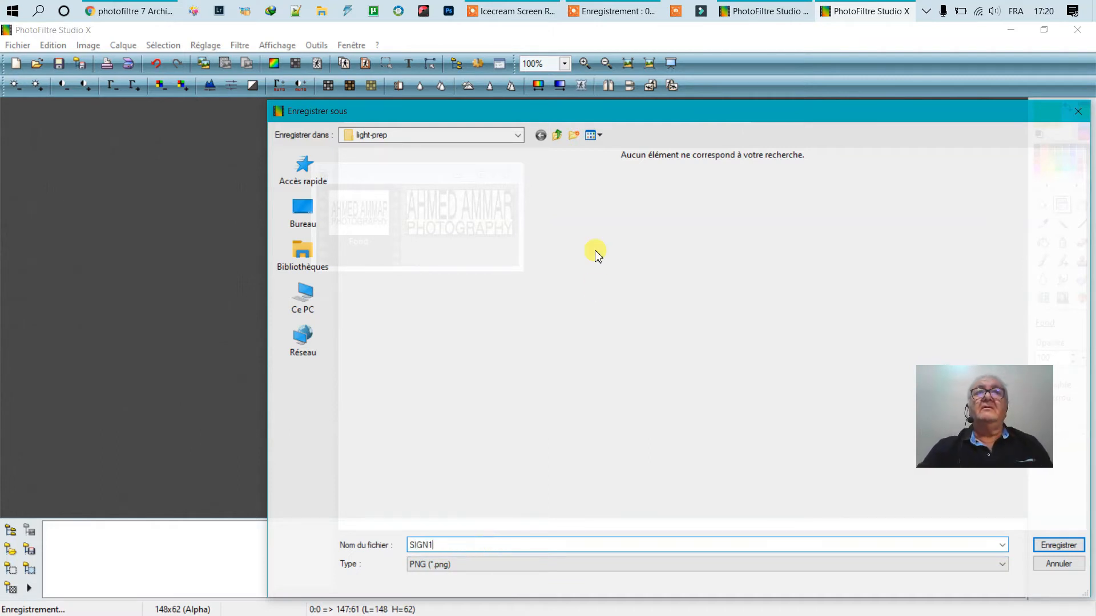
left_click(303, 212)
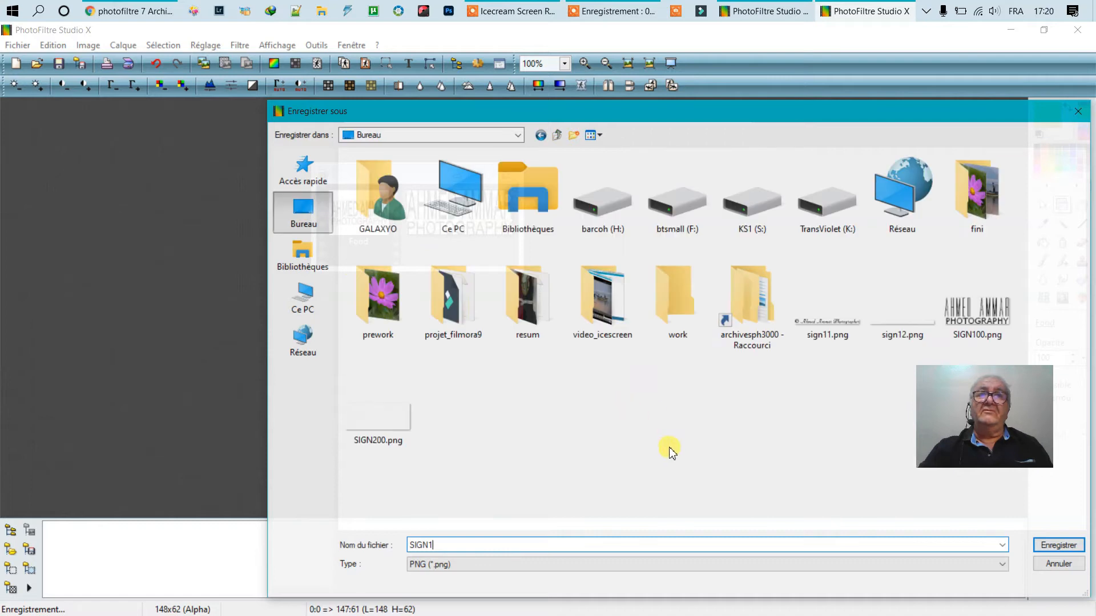
left_click(1048, 549)
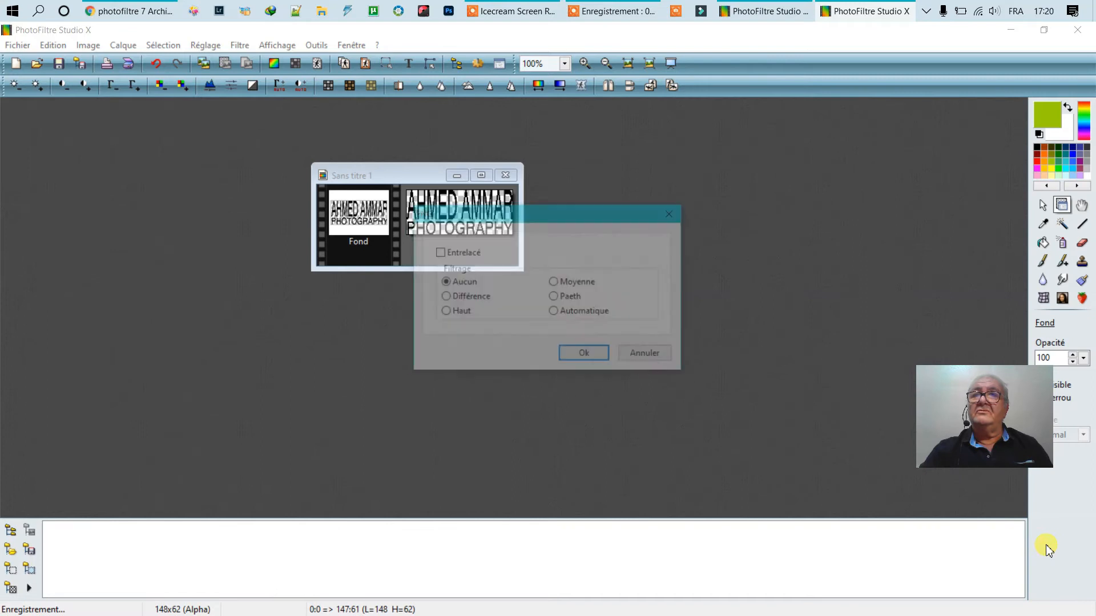
left_click(574, 357)
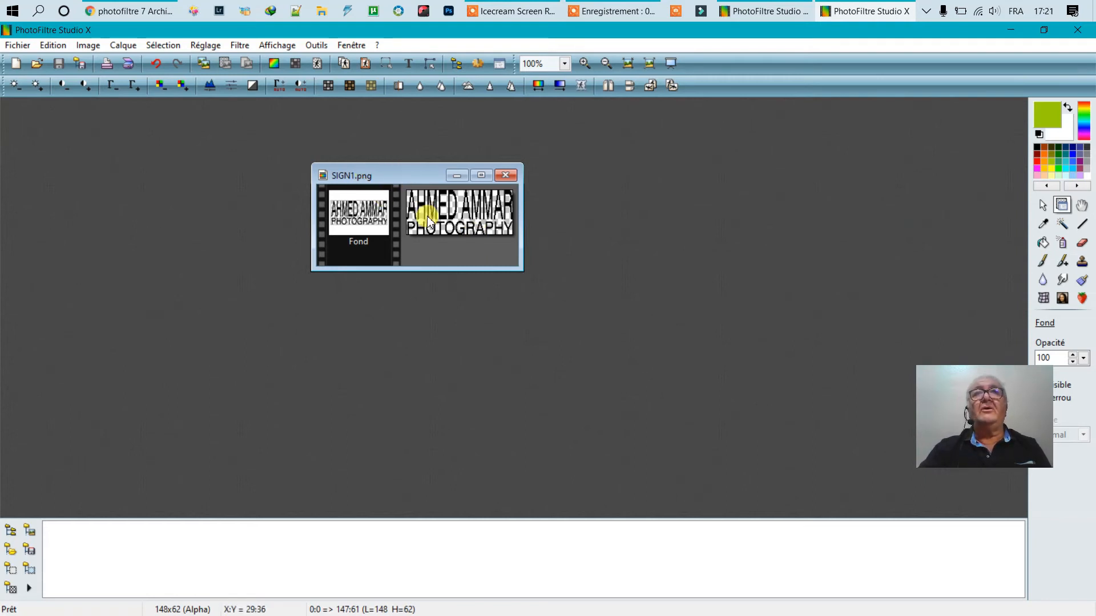
- Undo the resize, merge and PHOTOGRAPHY layer changes back to the 1200×600 canvas
left_click(155, 63)
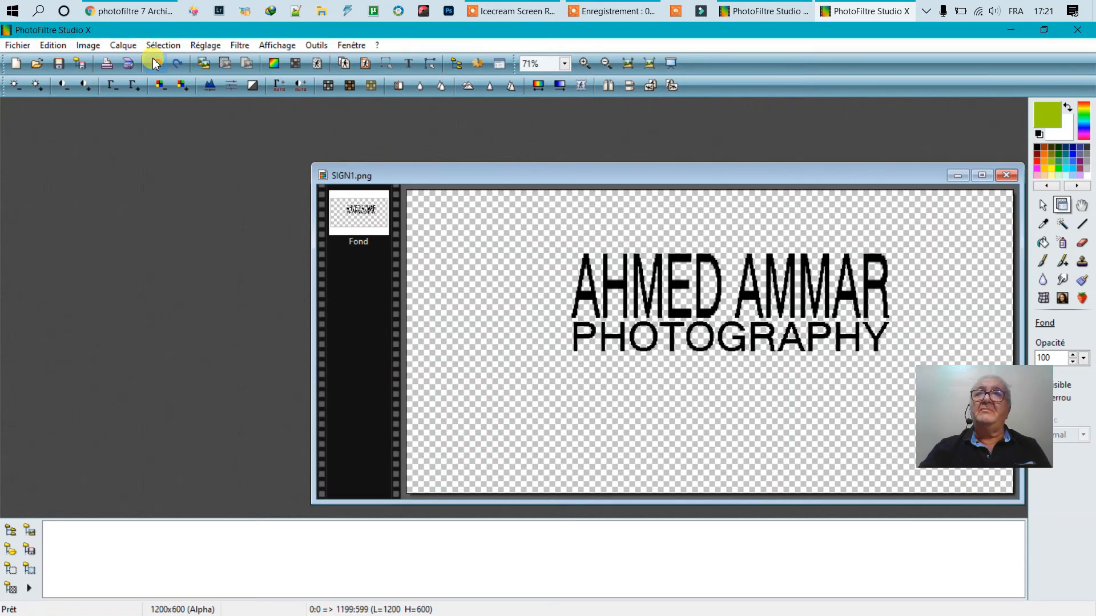
left_click(153, 62)
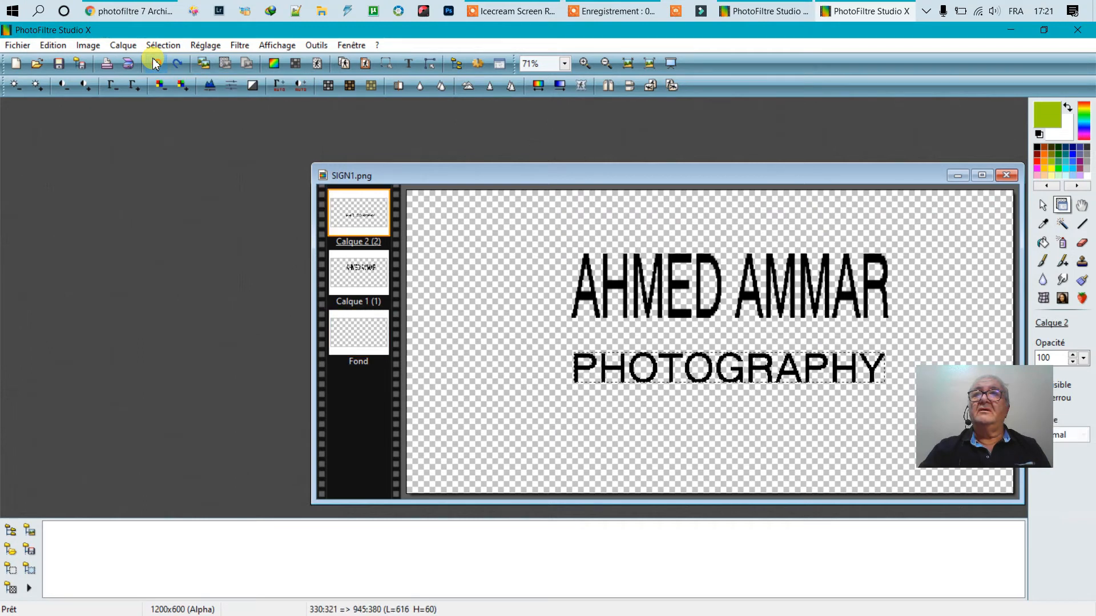
left_click(153, 62)
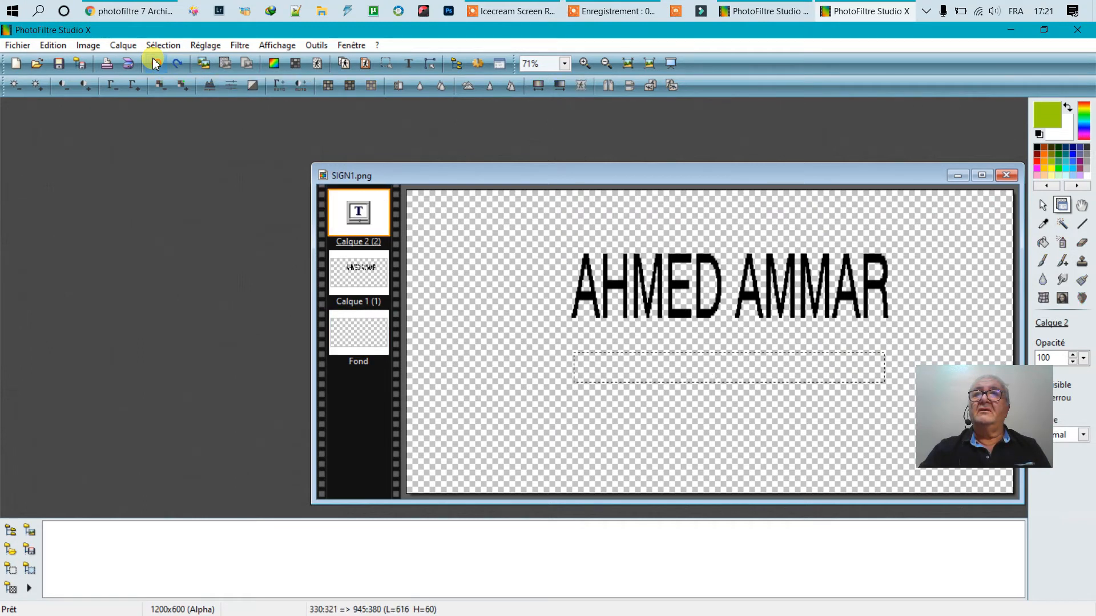
left_click(153, 63)
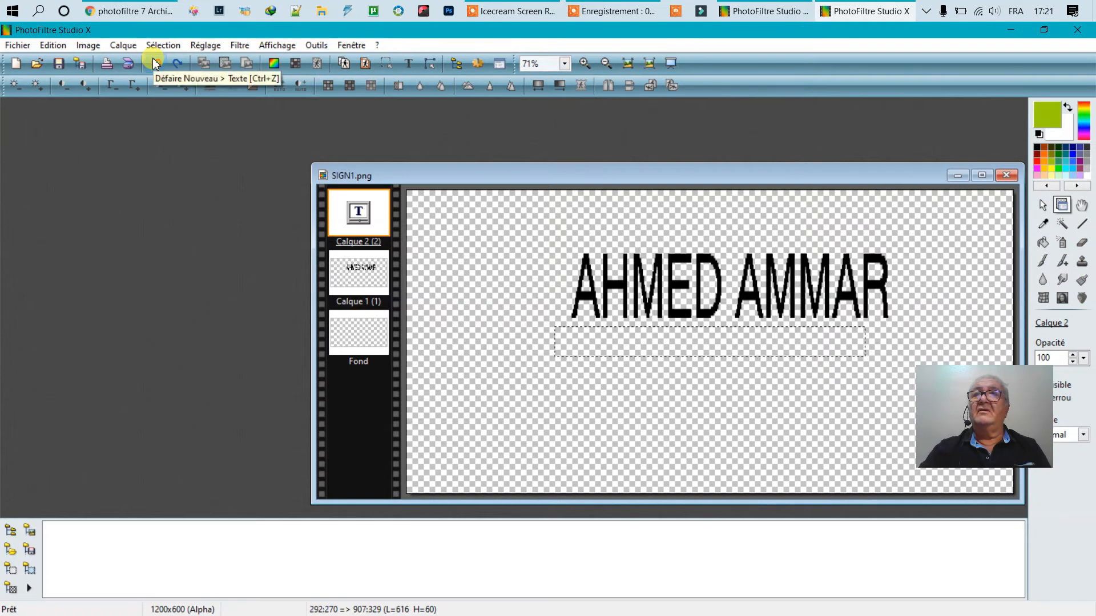
left_click(153, 63)
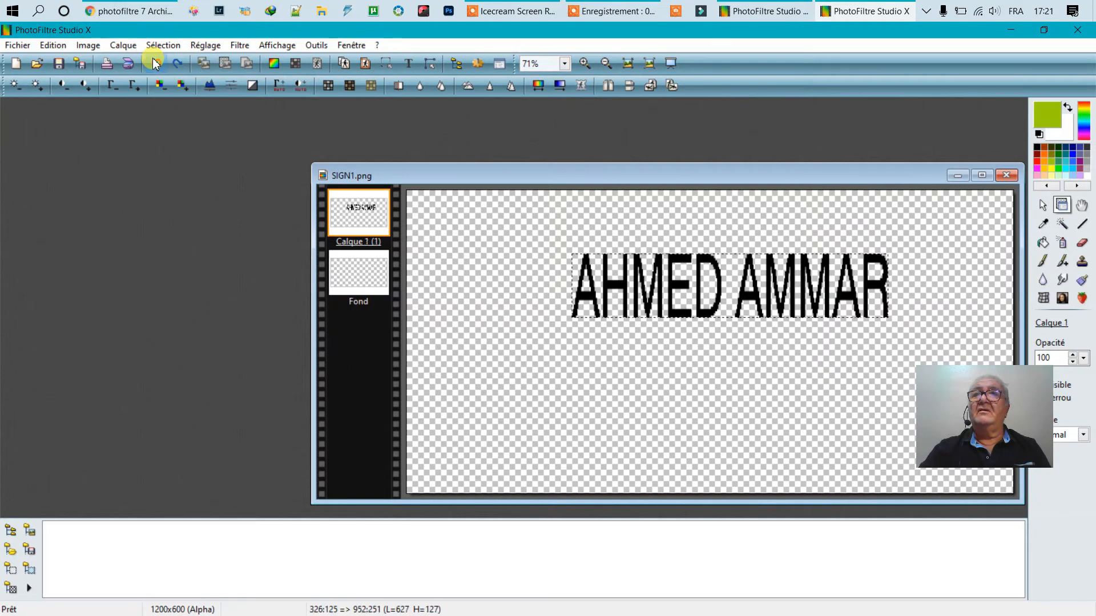
- Undo the name layer resize and the black name text, closing layer Options dialogs unchanged
double_click(610, 289)
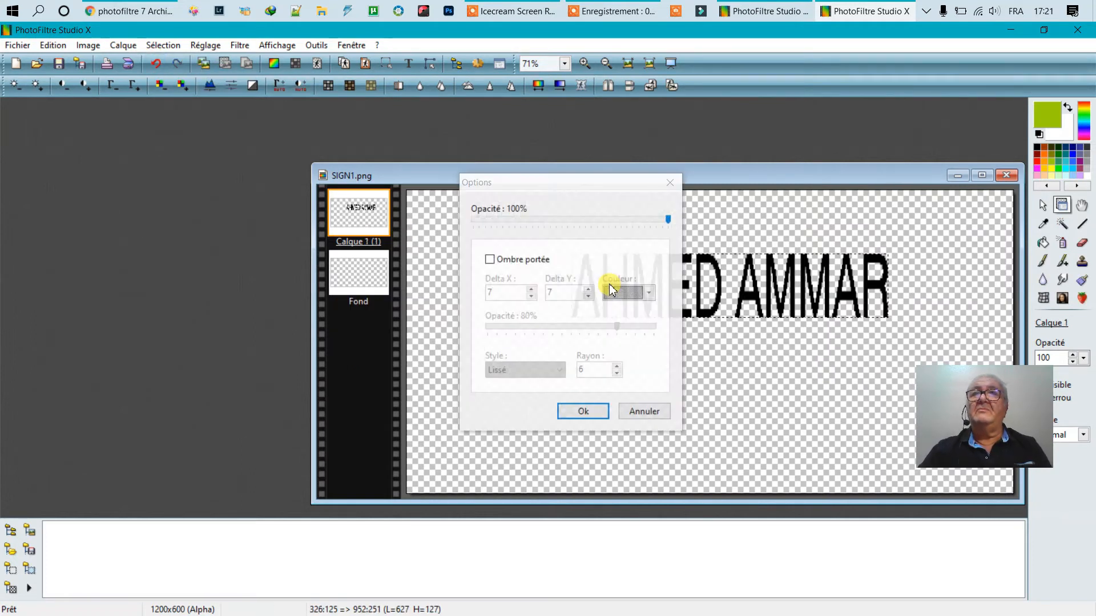
left_click(670, 182)
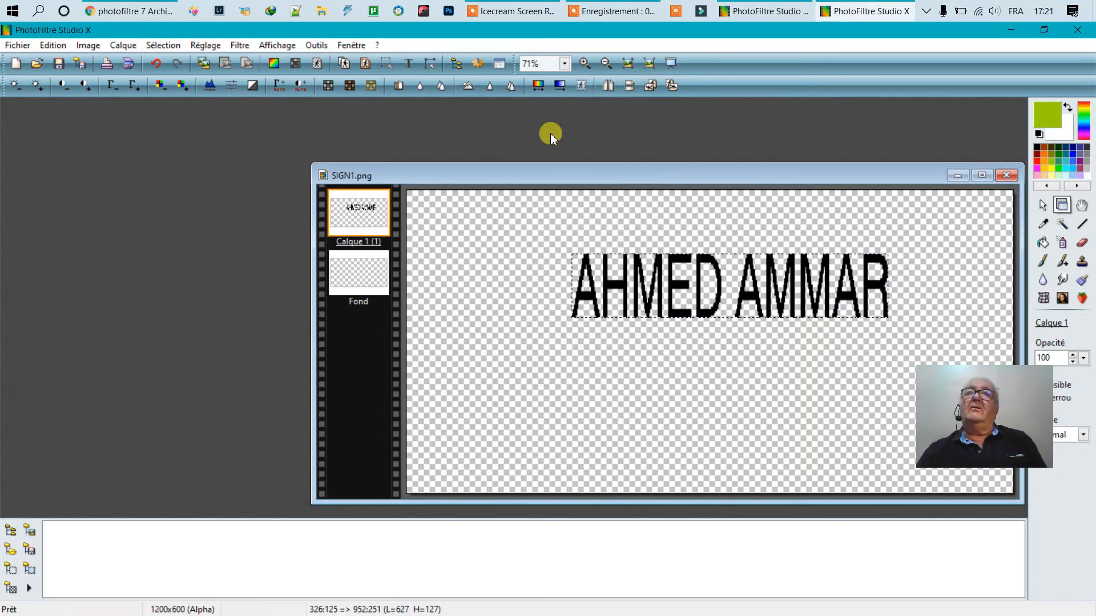
left_click(155, 63)
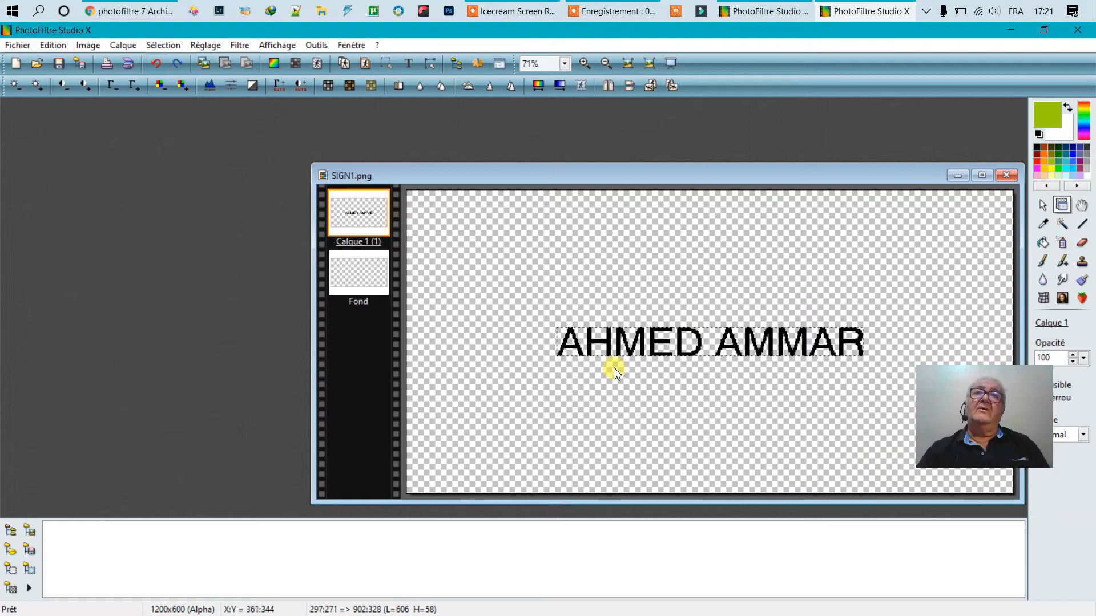
double_click(609, 336)
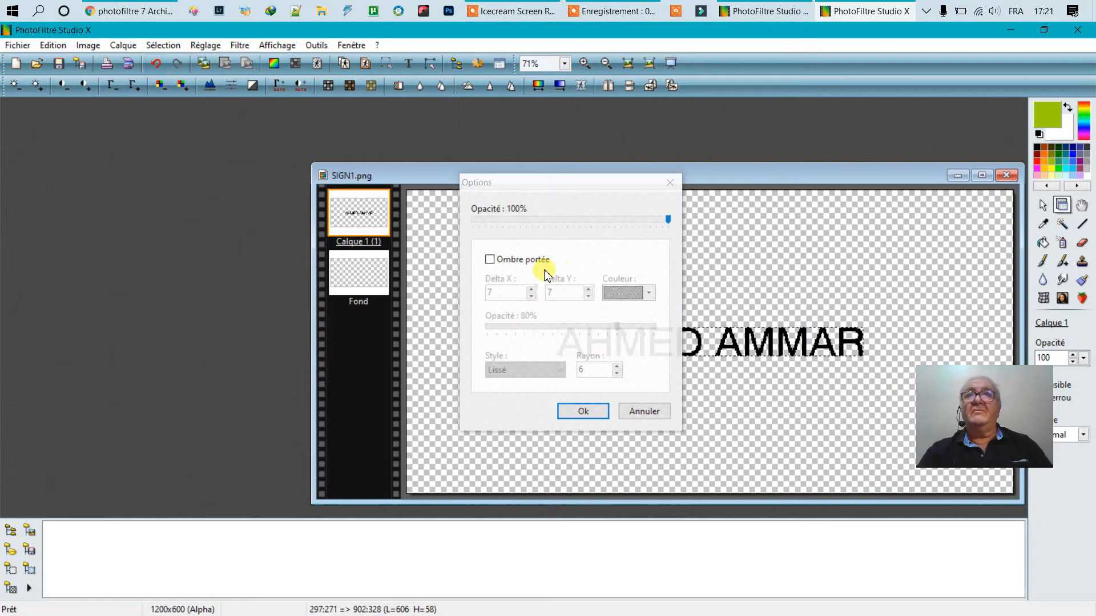
left_click(645, 410)
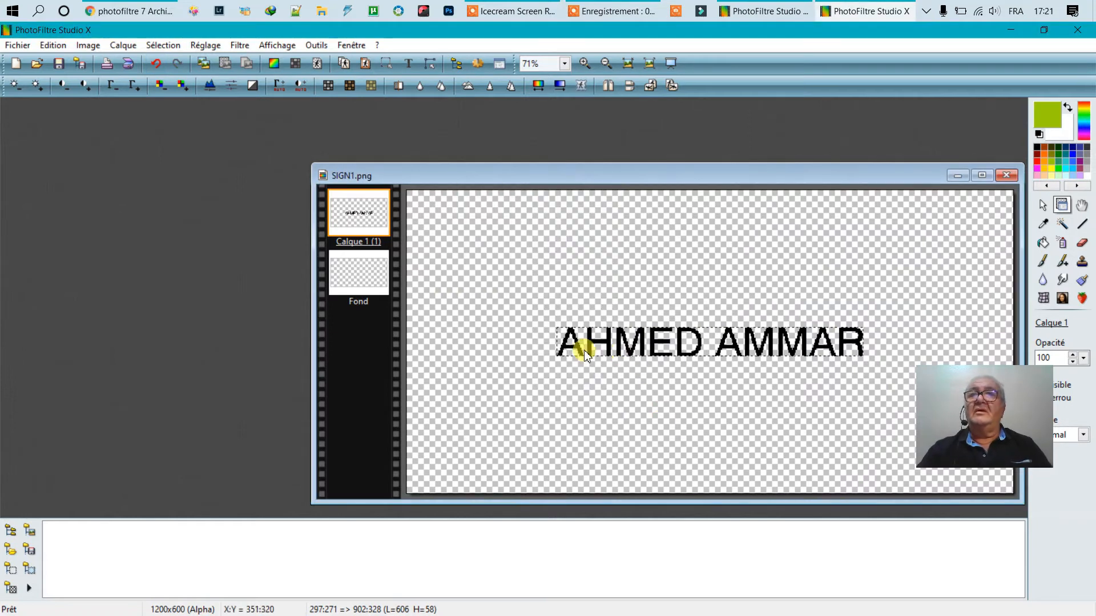
left_click(155, 64)
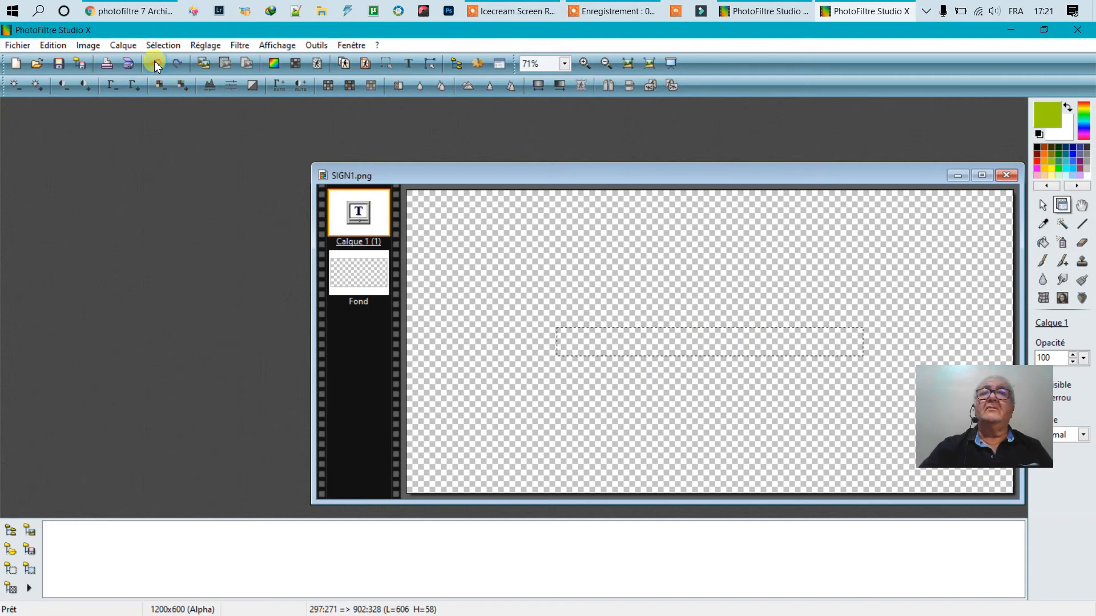
double_click(366, 282)
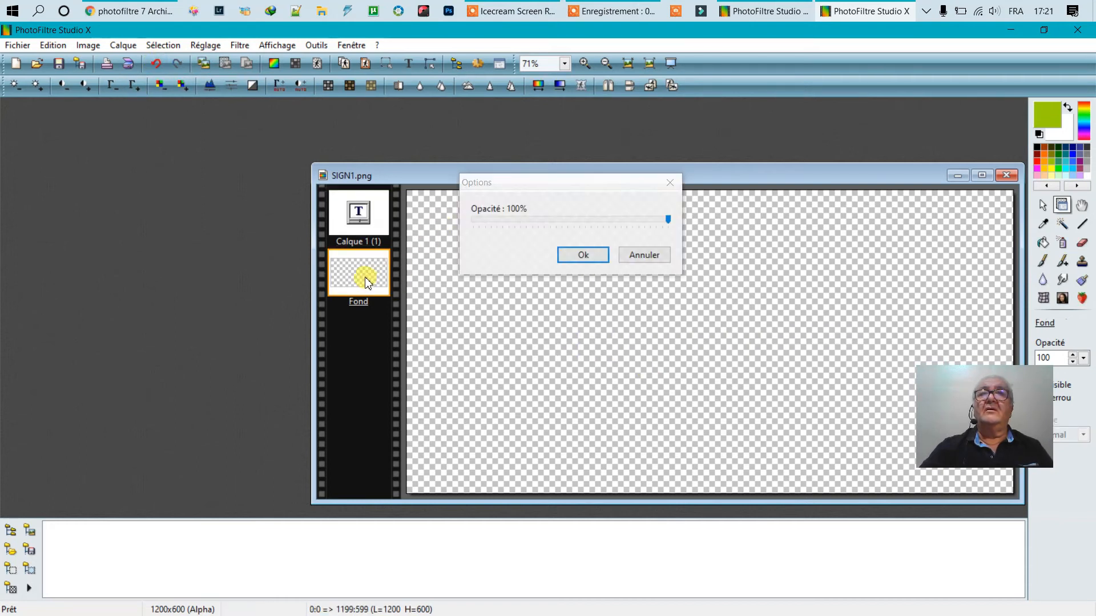
left_click(640, 255)
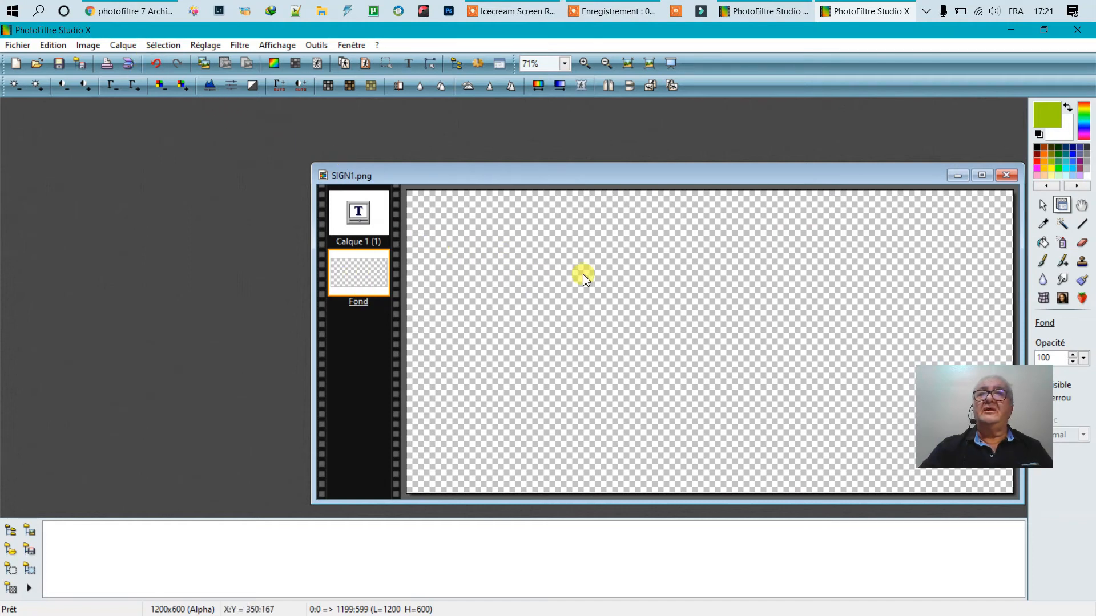
- Set the text colour to white and place the photographer's full name as size-60 text
left_click(407, 63)
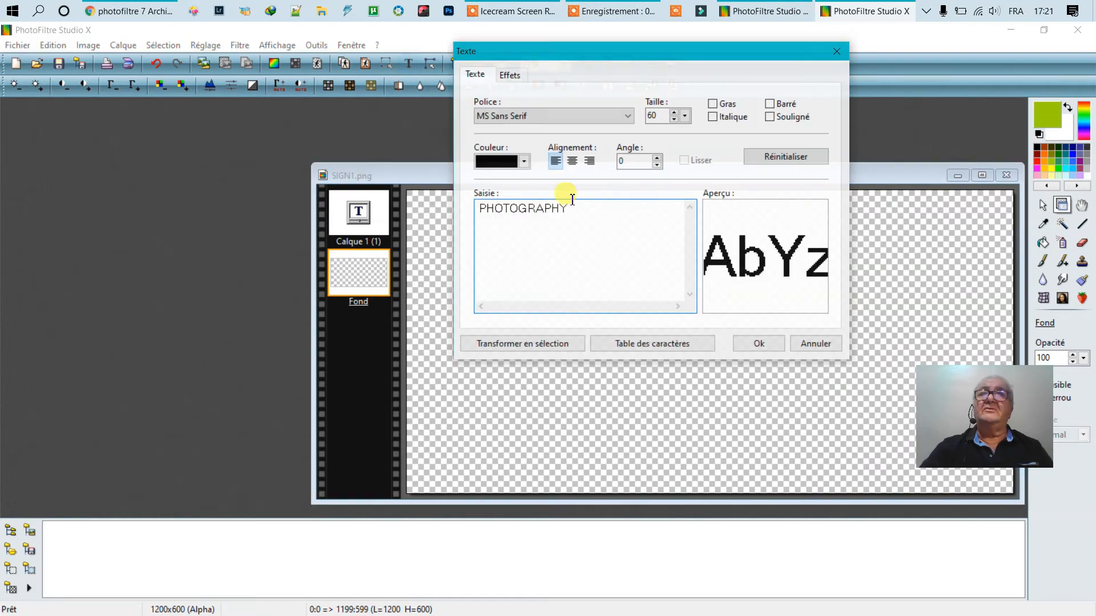
left_click(523, 162)
left_click(581, 250)
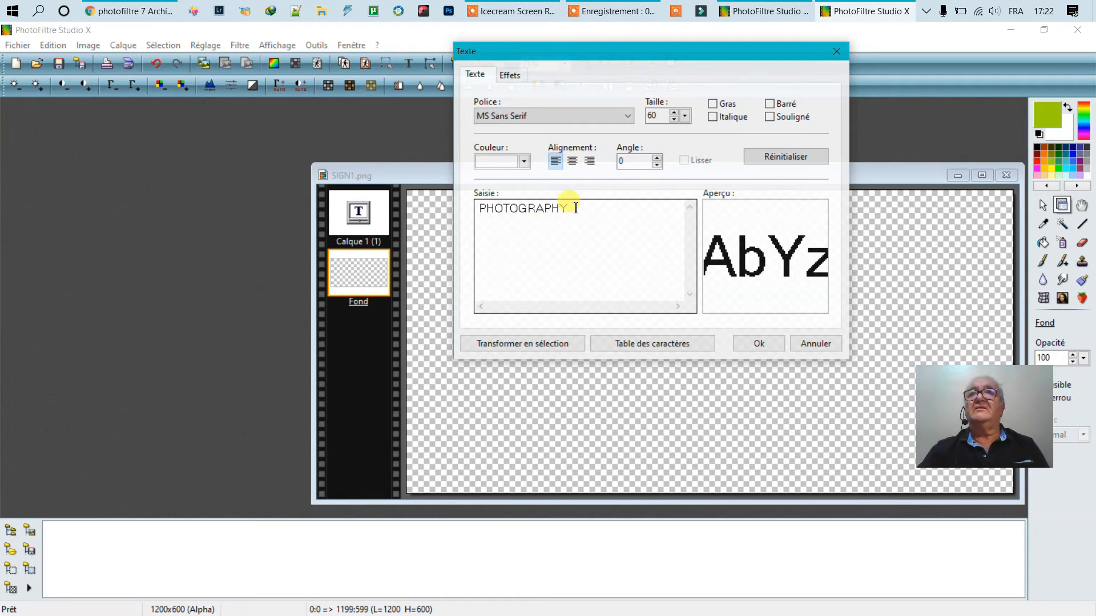
left_click_drag(578, 207, 452, 186)
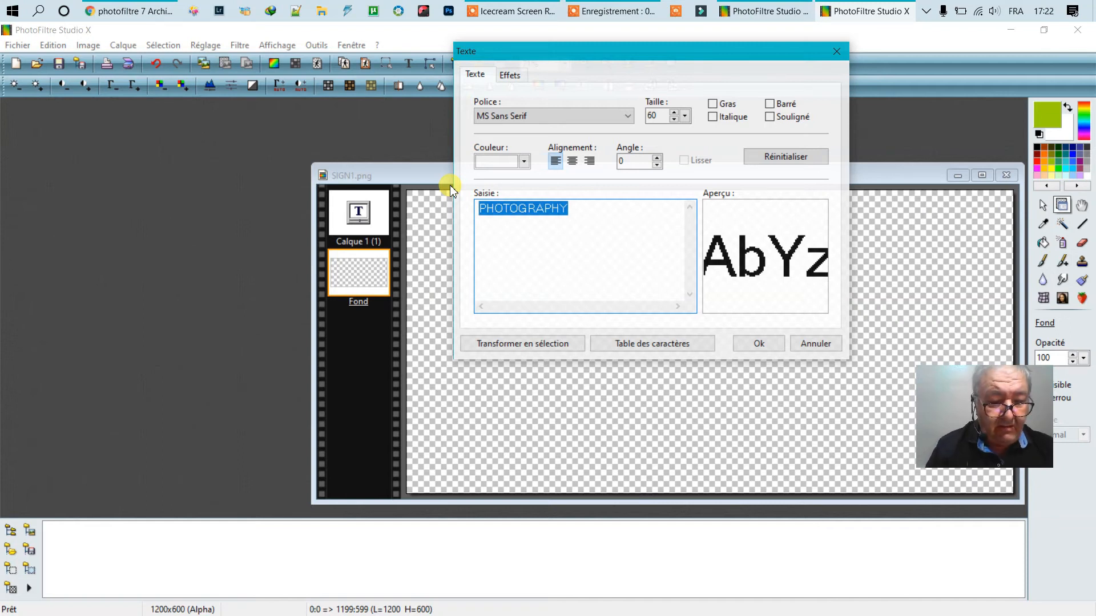
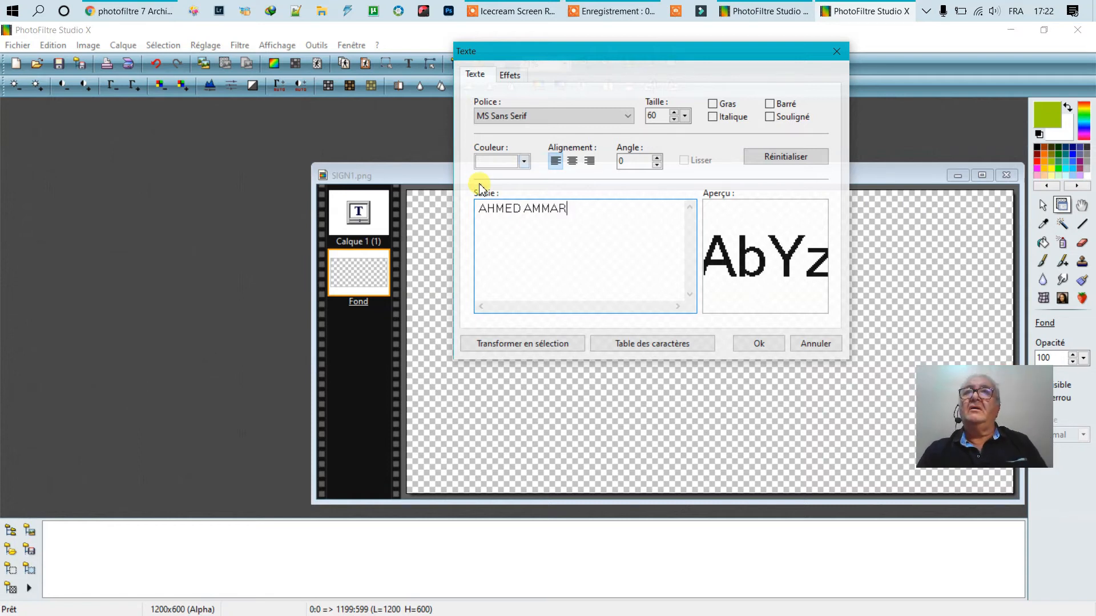
left_click(762, 343)
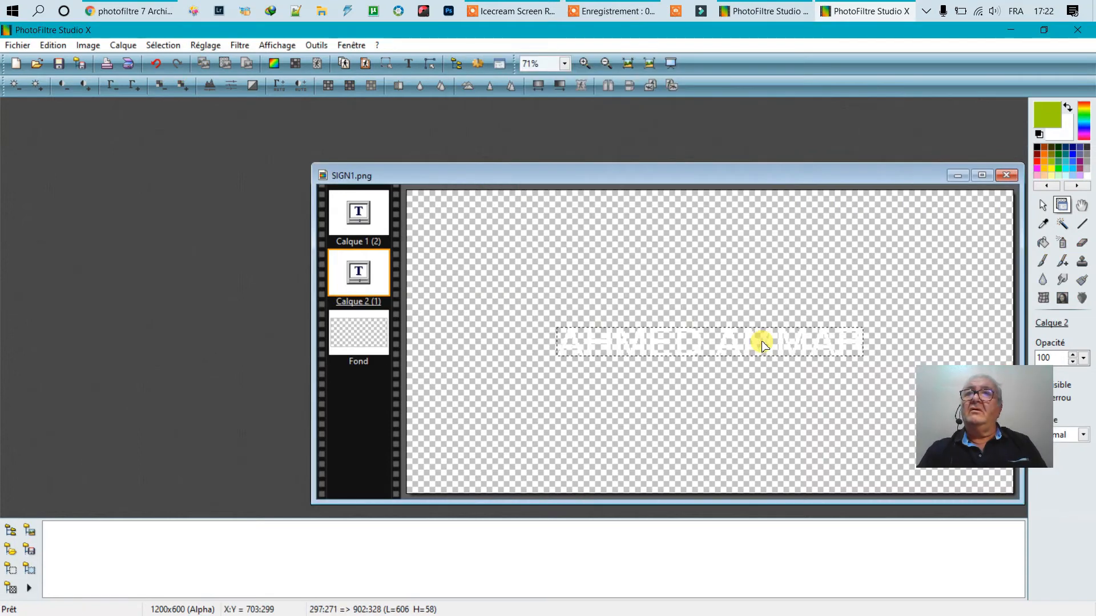
left_click(680, 335)
left_click_drag(675, 302, 675, 287)
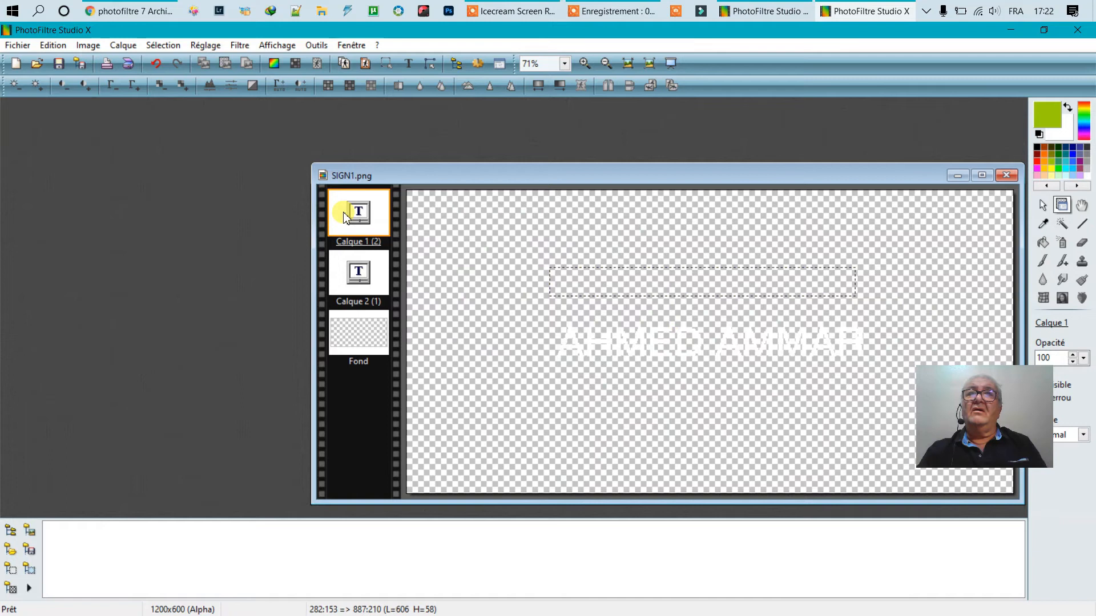
left_click(359, 270)
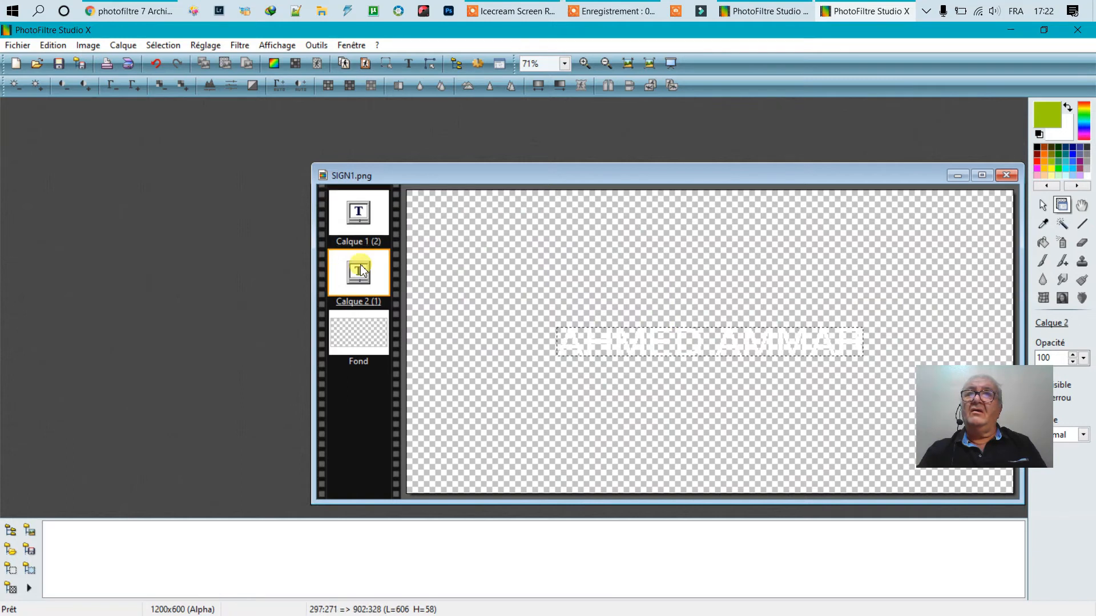
right_click(361, 269)
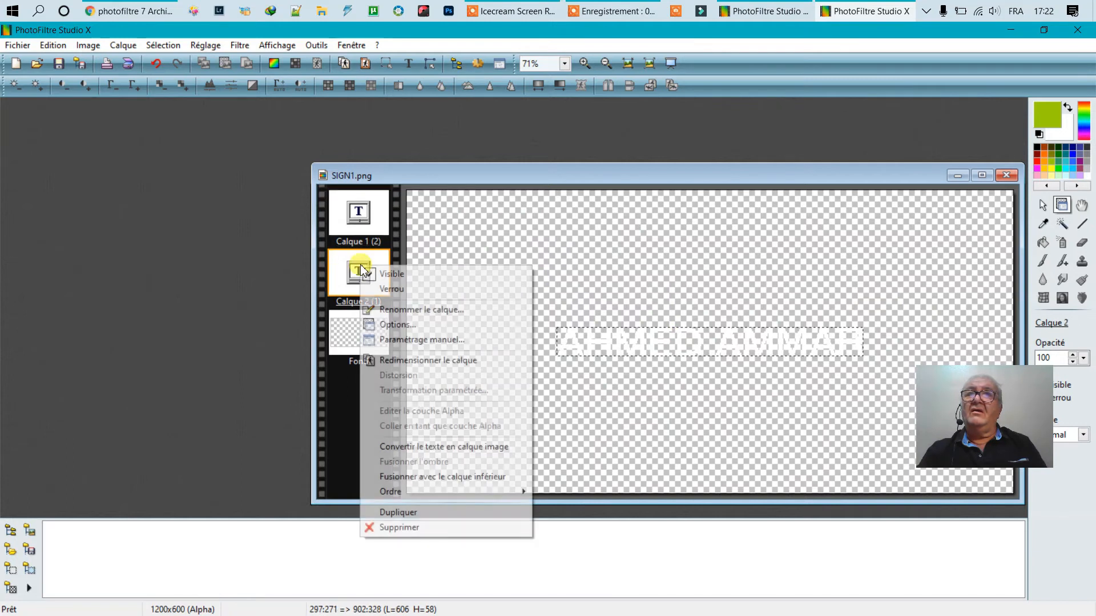
left_click(393, 526)
- Delete the remaining text layer, leaving only Fond, and bring back the text settings
double_click(353, 220)
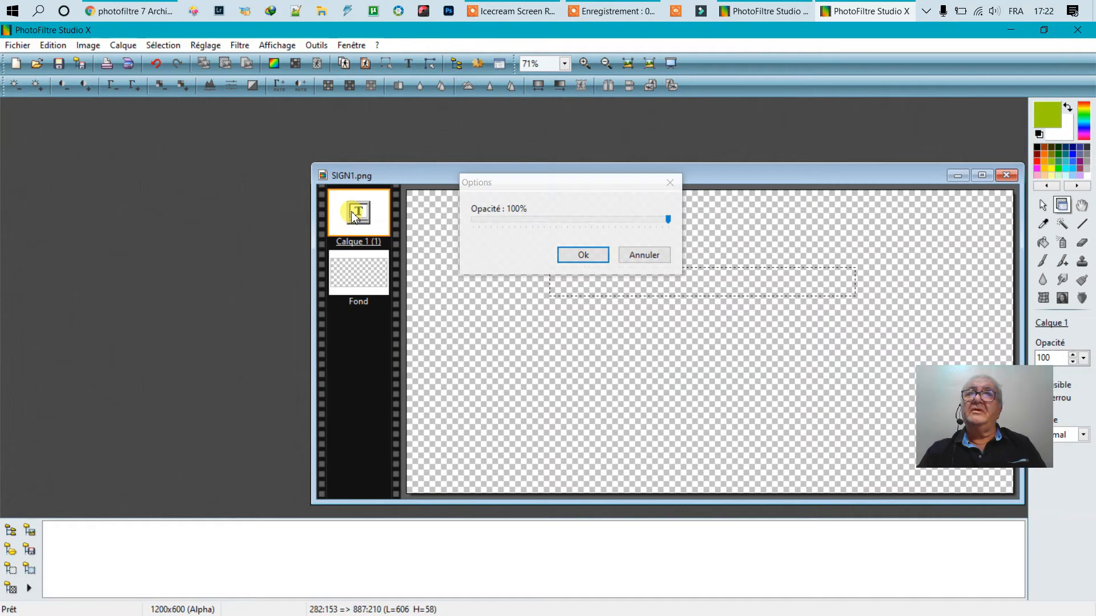
left_click(654, 262)
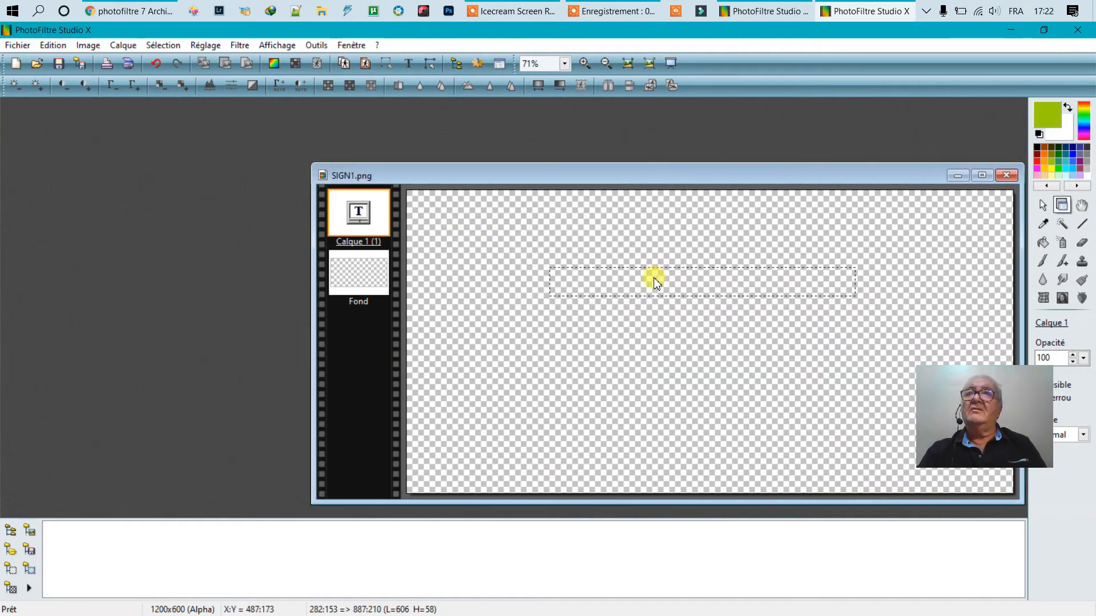
right_click(374, 214)
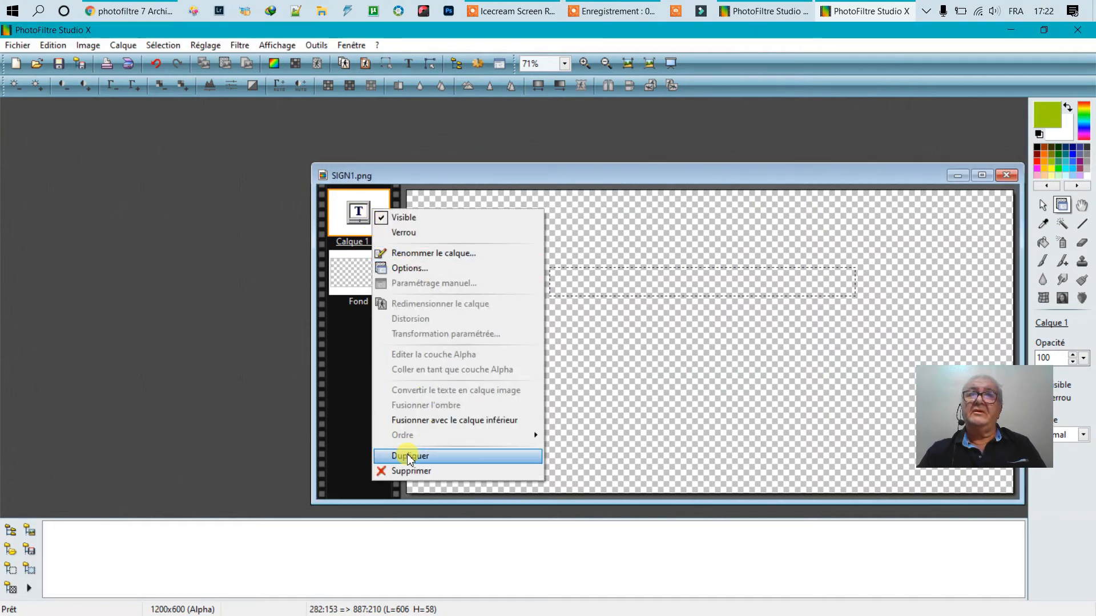
left_click(406, 470)
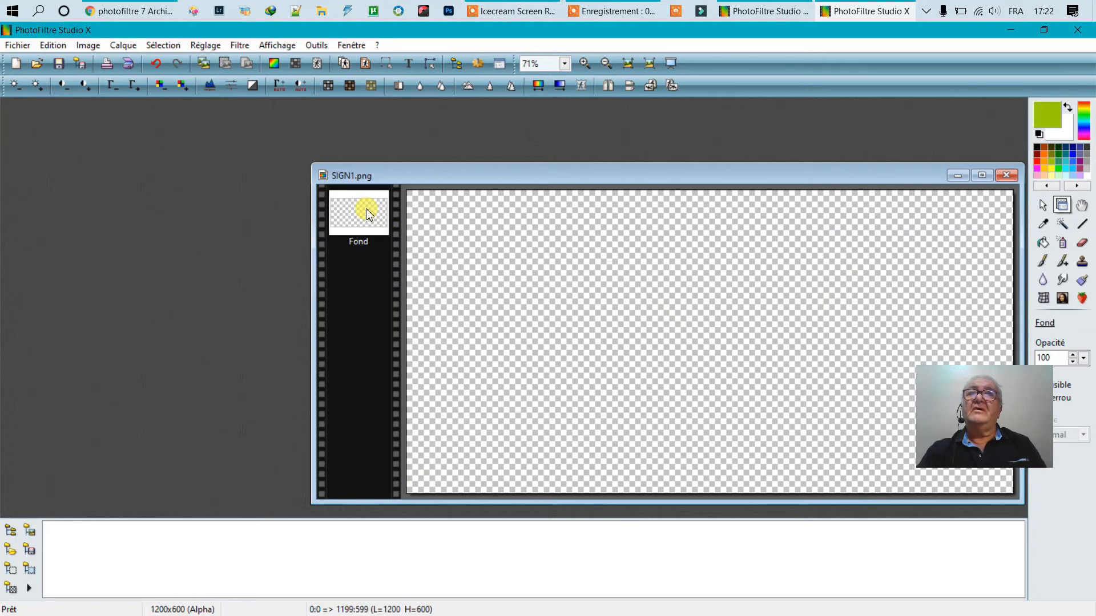
left_click(416, 64)
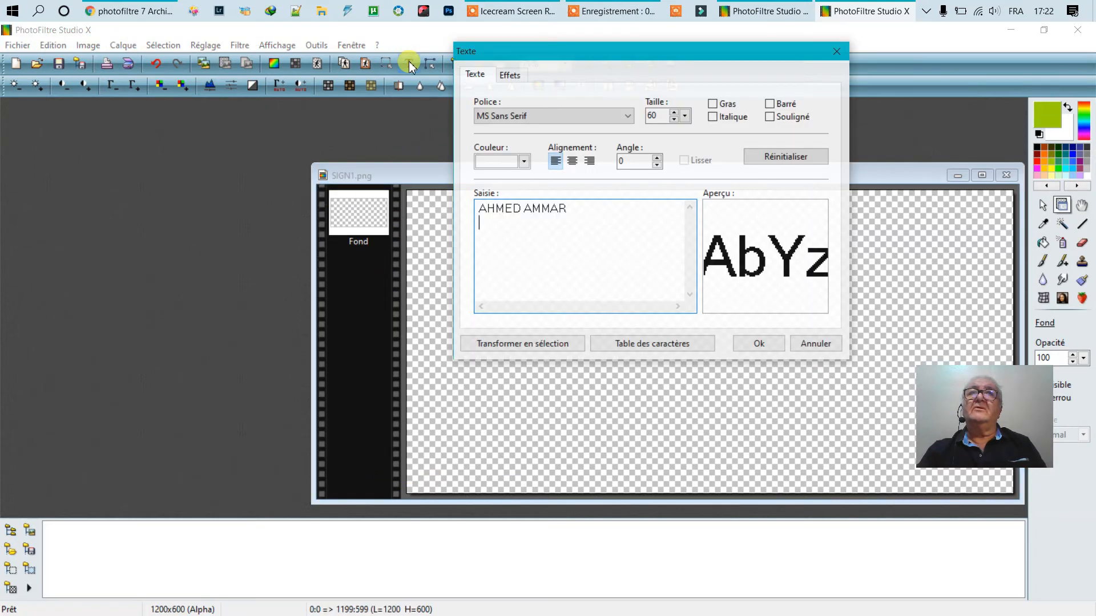
left_click(776, 345)
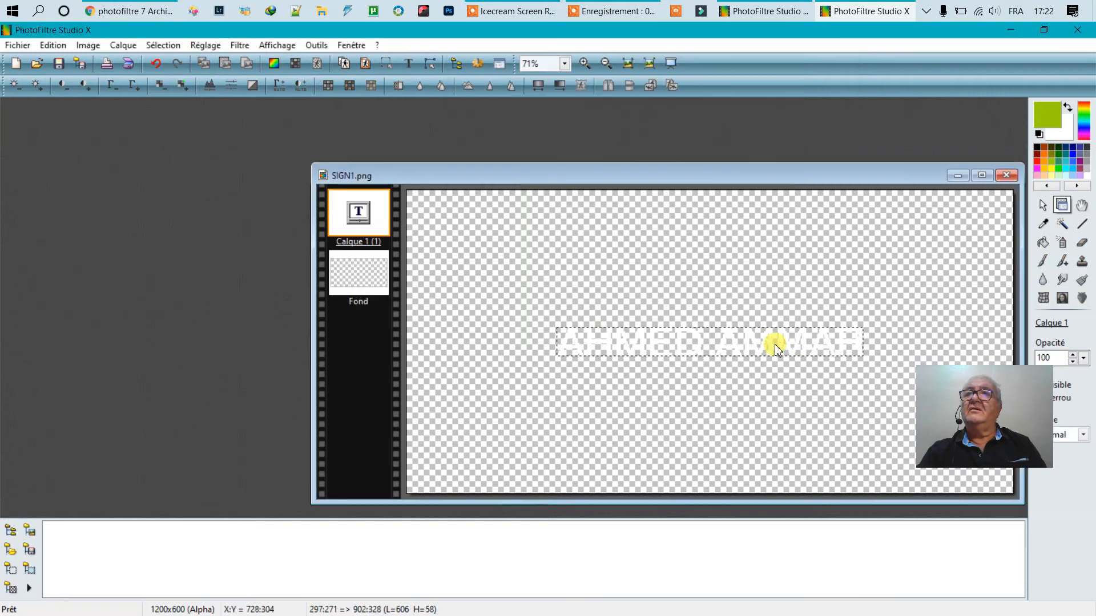
right_click(680, 341)
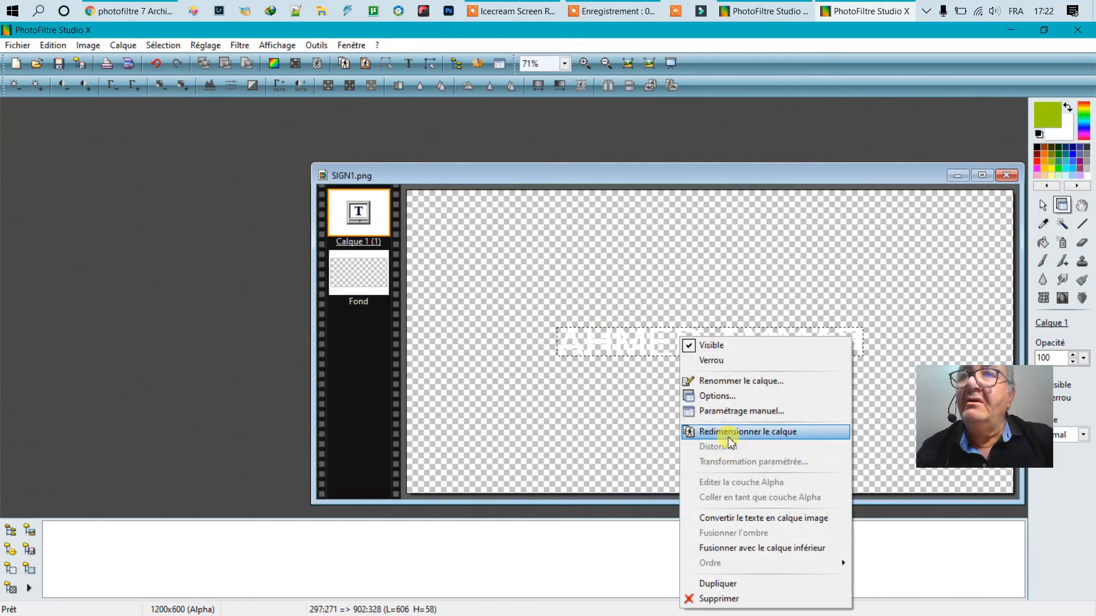
left_click(733, 519)
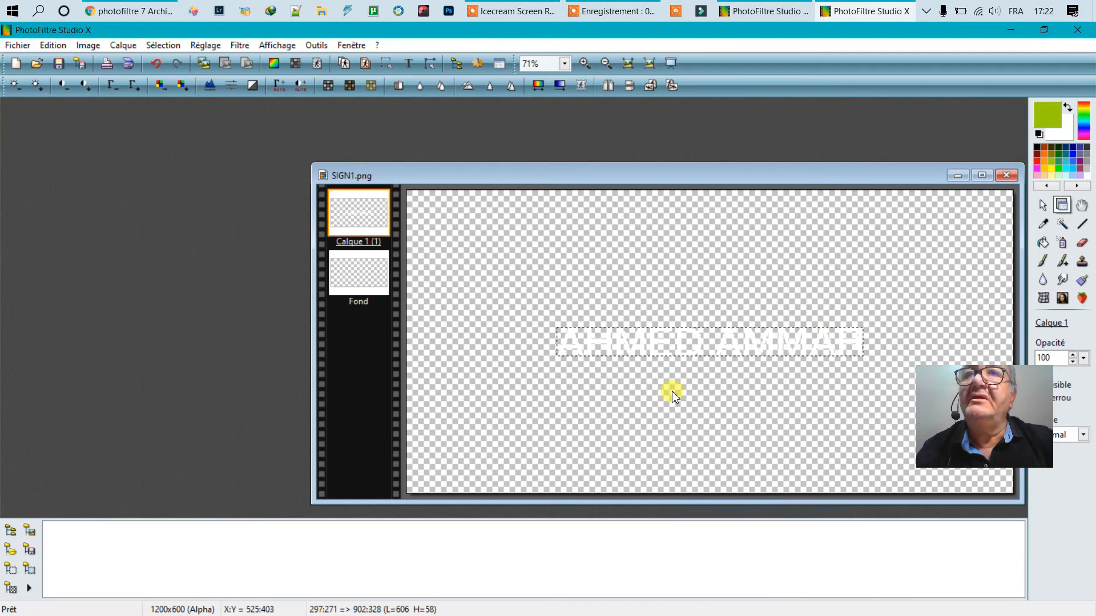
- Resize the name layer, stretching it taller to about 606×137 px in the upper half
right_click(654, 343)
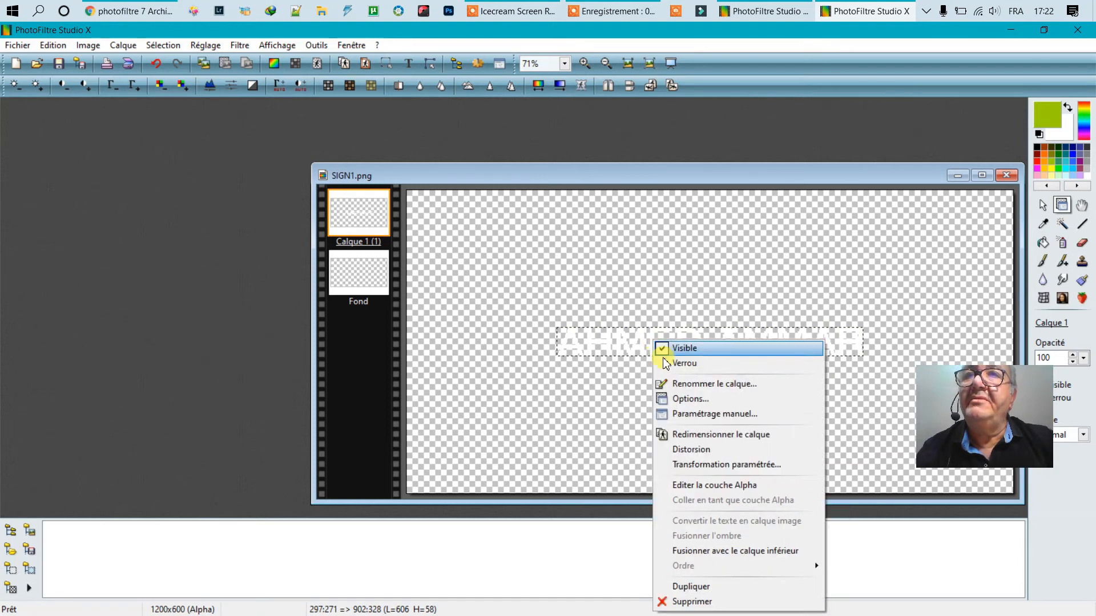
left_click(703, 437)
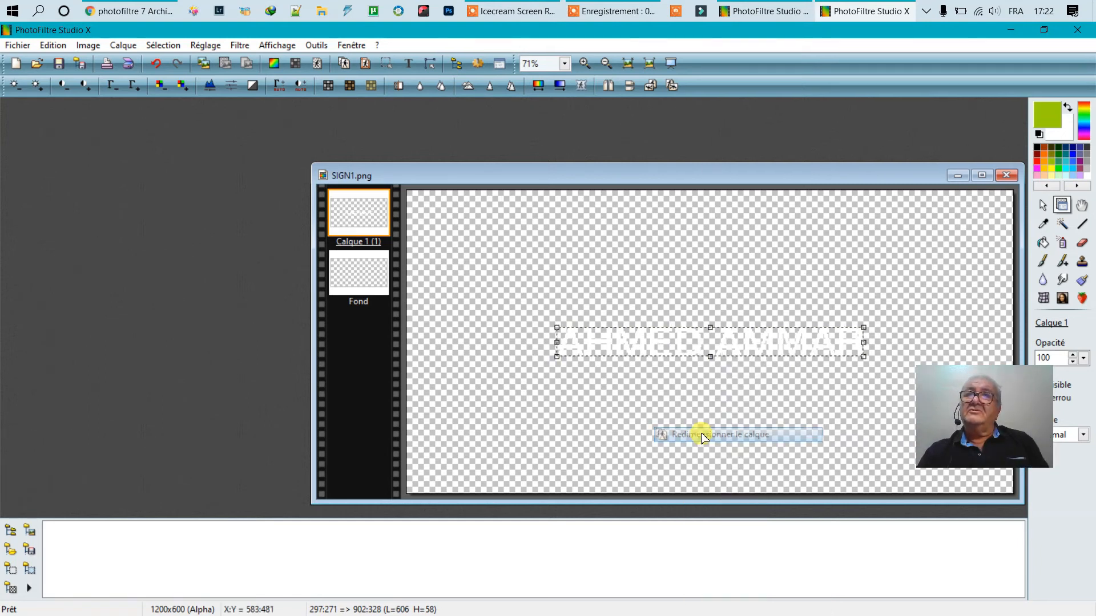
right_click(639, 339)
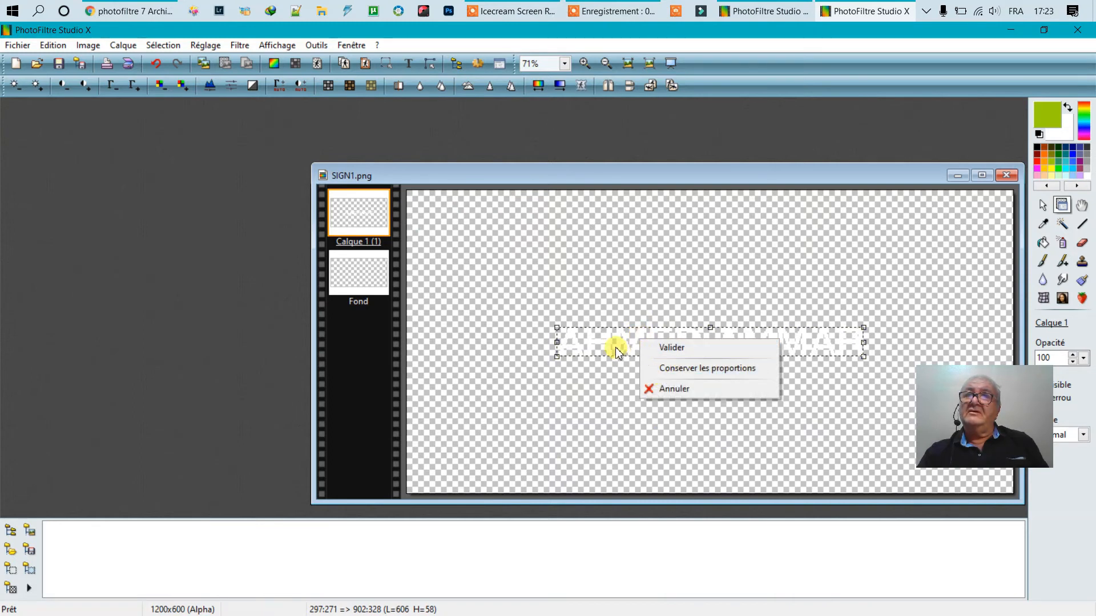
left_click(653, 348)
left_click_drag(708, 361, 686, 278)
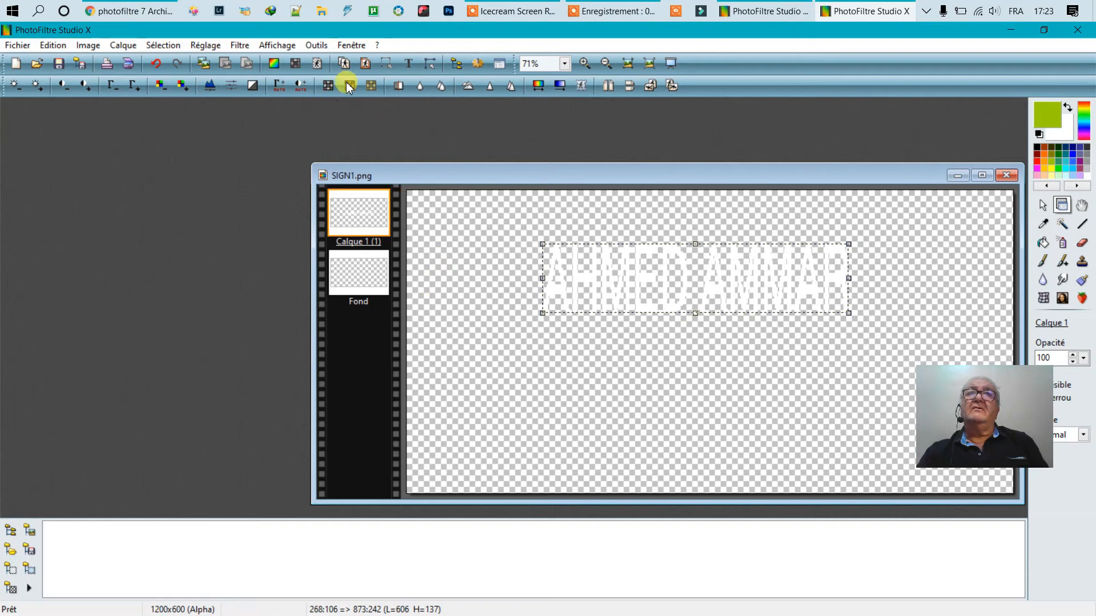
left_click(407, 63)
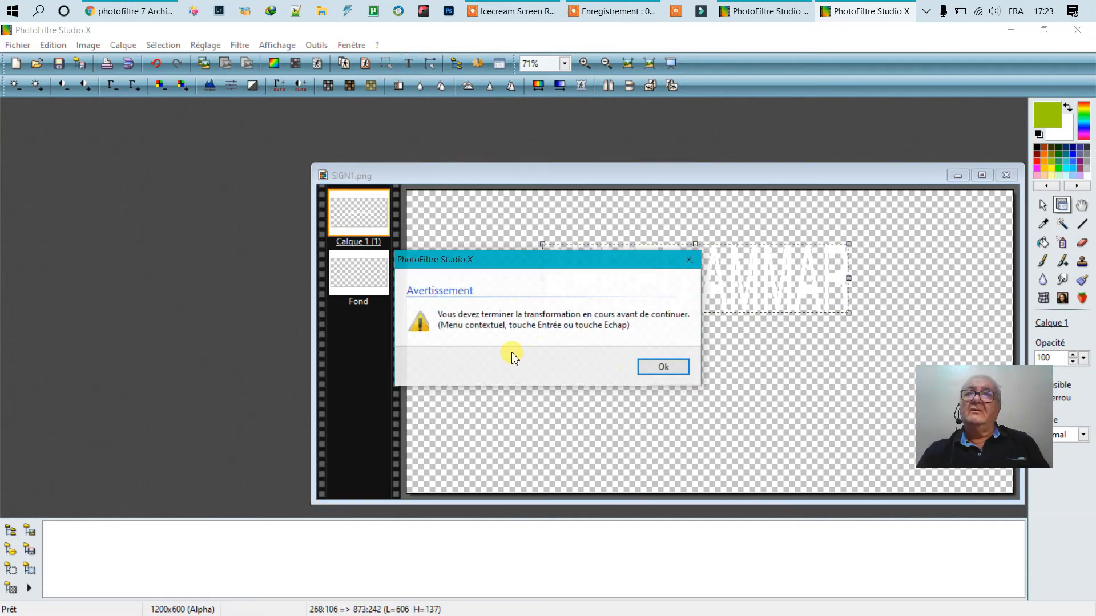
left_click(651, 371)
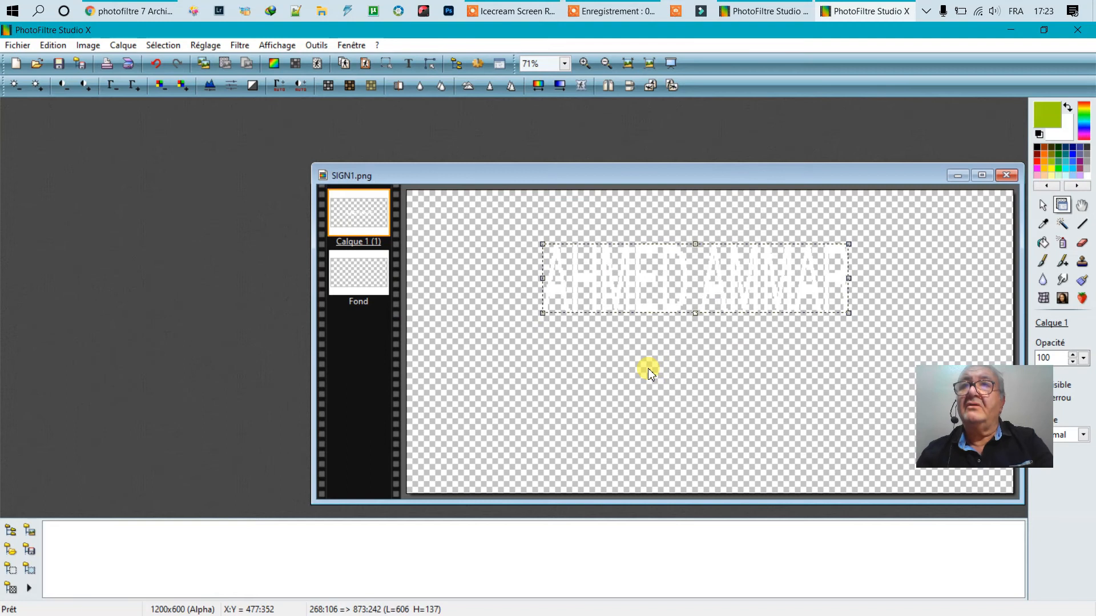
- Replace the text with PHOTOGRAPHY, place it and convert it to an image layer
left_click(408, 64)
left_click_drag(571, 207, 462, 198)
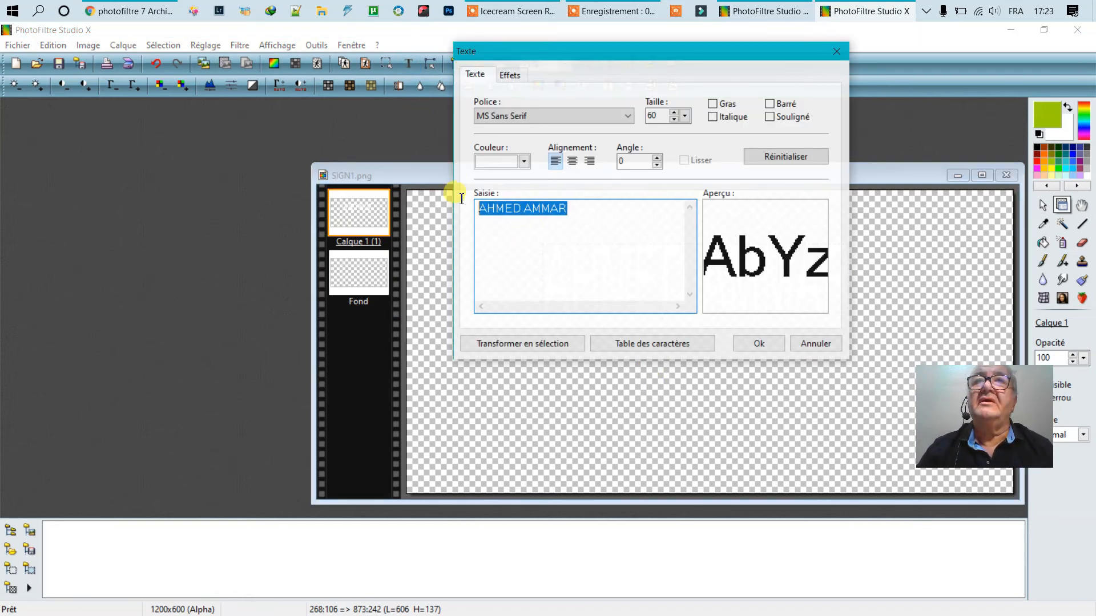
type("PHOTOGR")
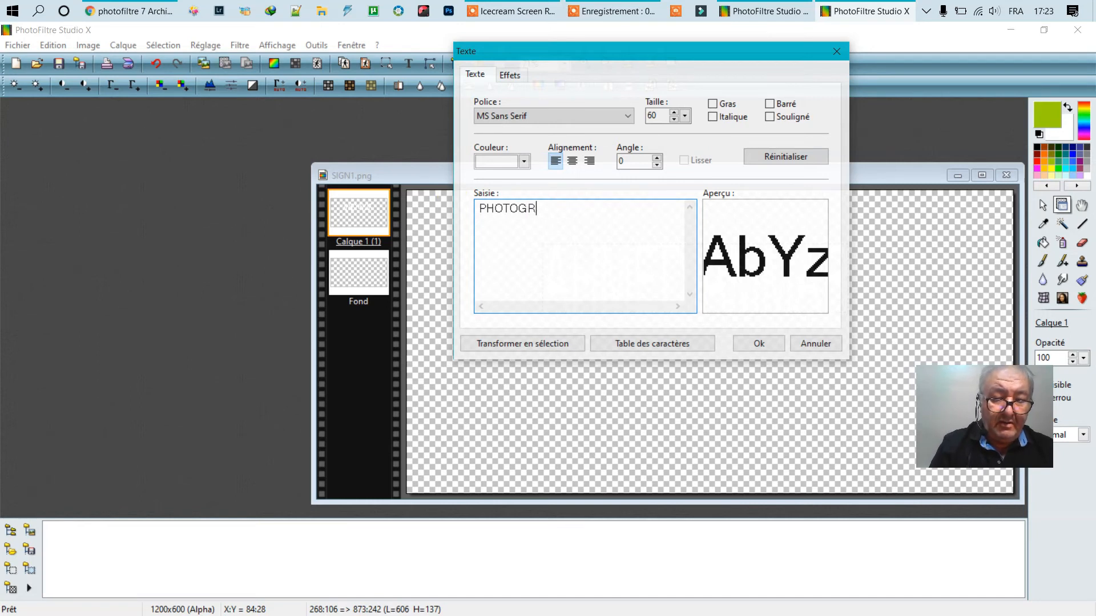
left_click(754, 343)
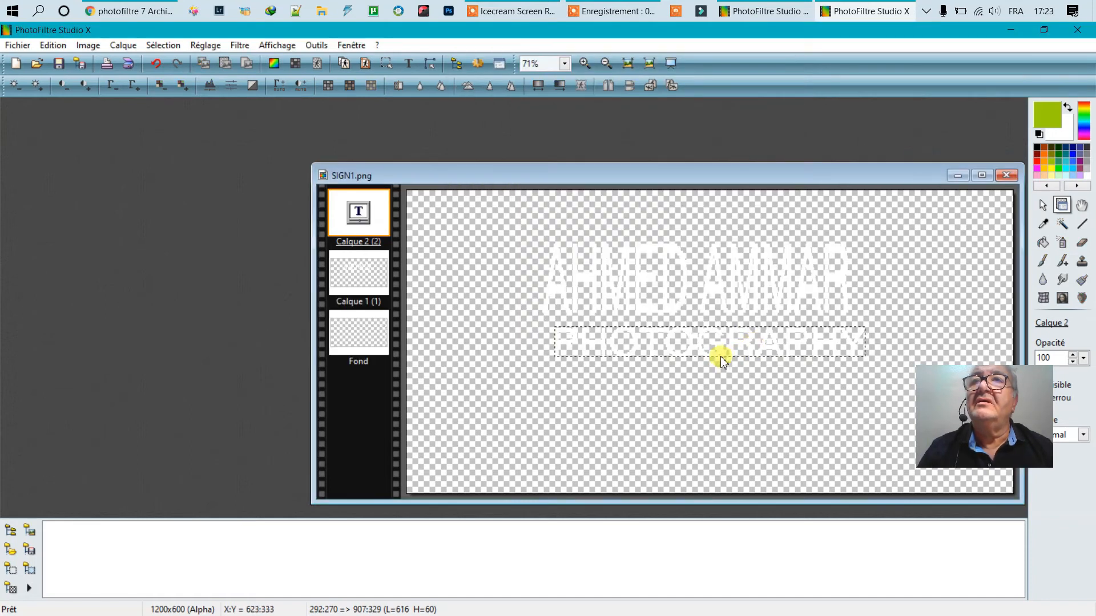
right_click(694, 344)
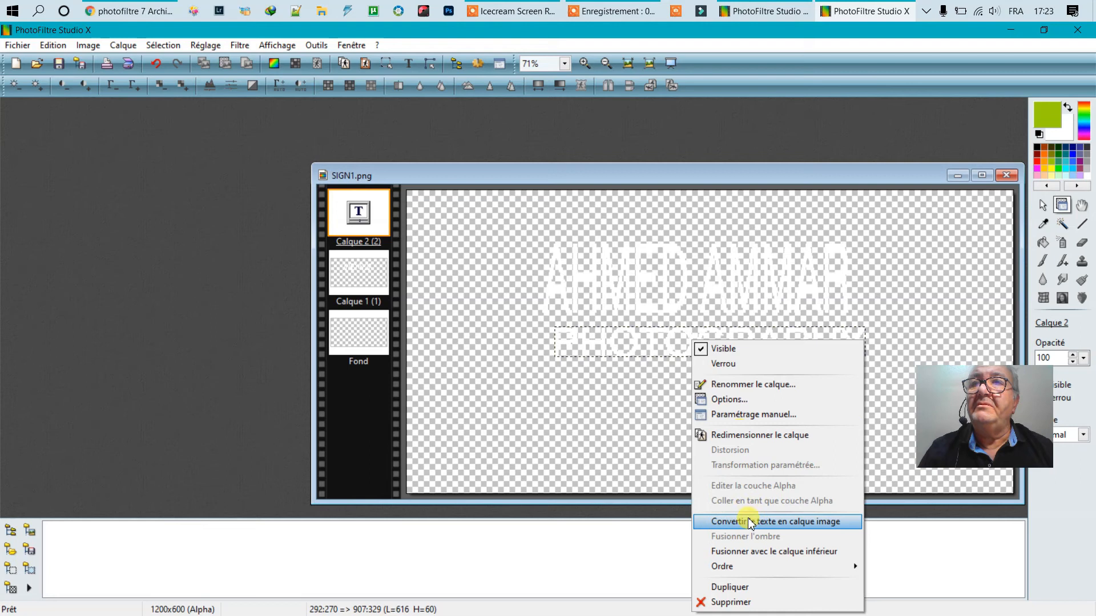
left_click(755, 522)
right_click(670, 335)
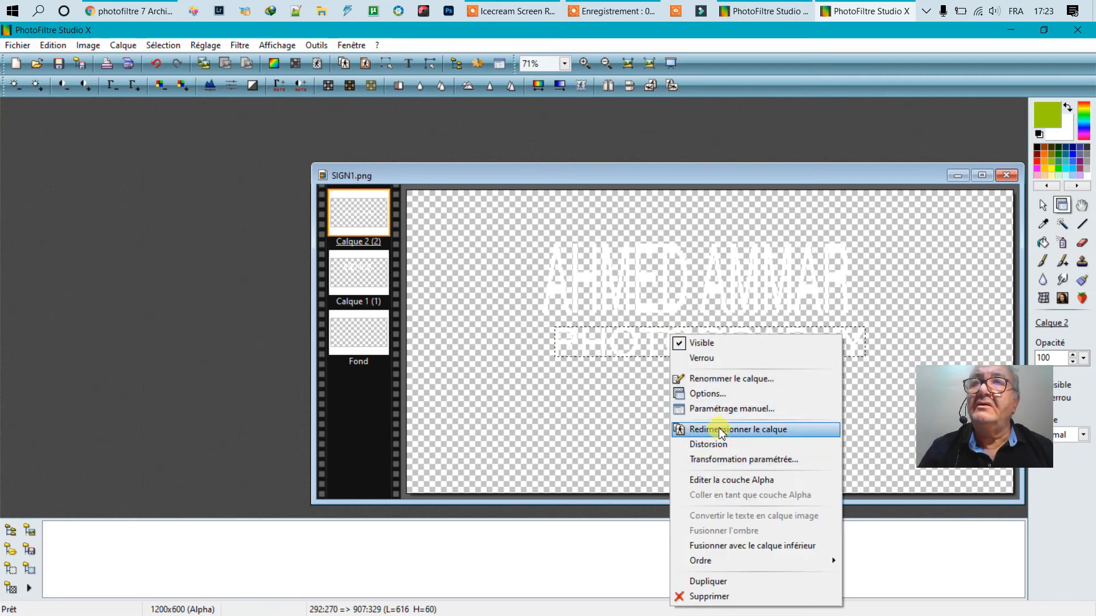
left_click(721, 432)
right_click(655, 337)
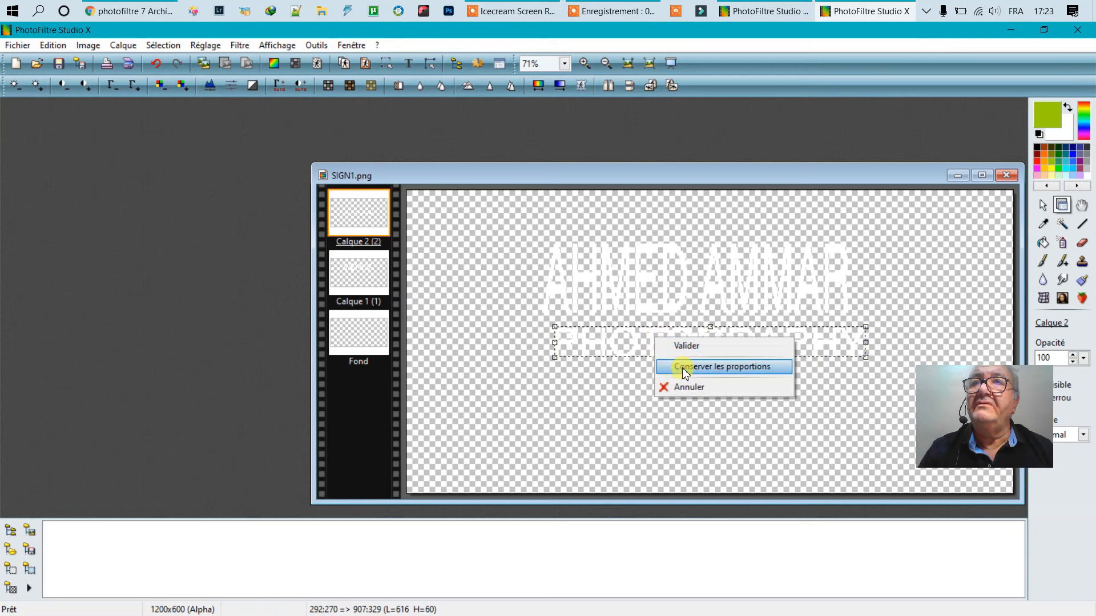
left_click(662, 347)
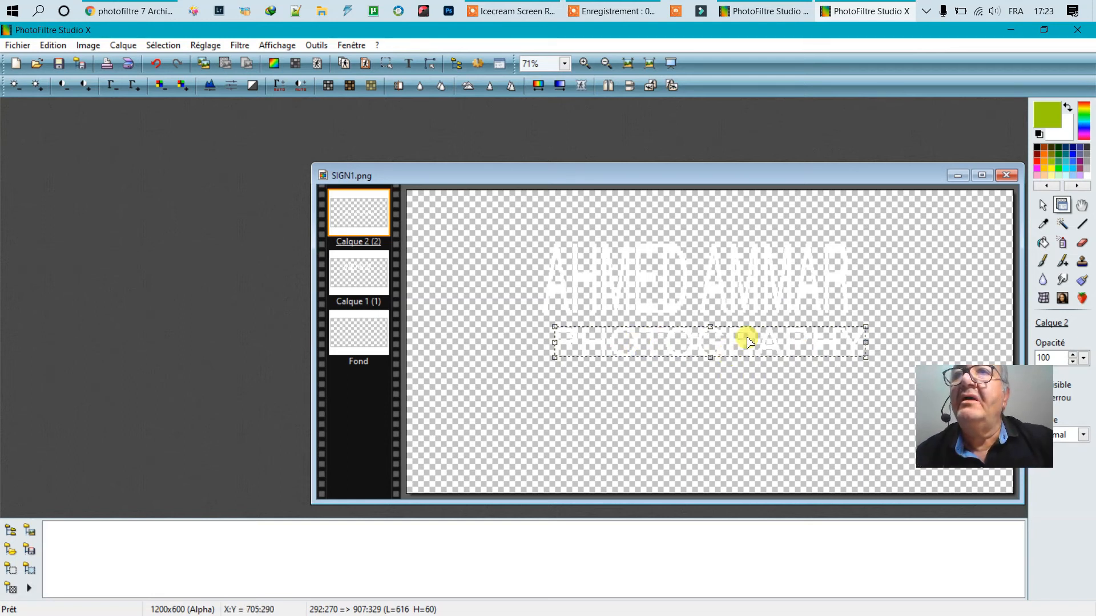
left_click_drag(688, 339, 680, 331)
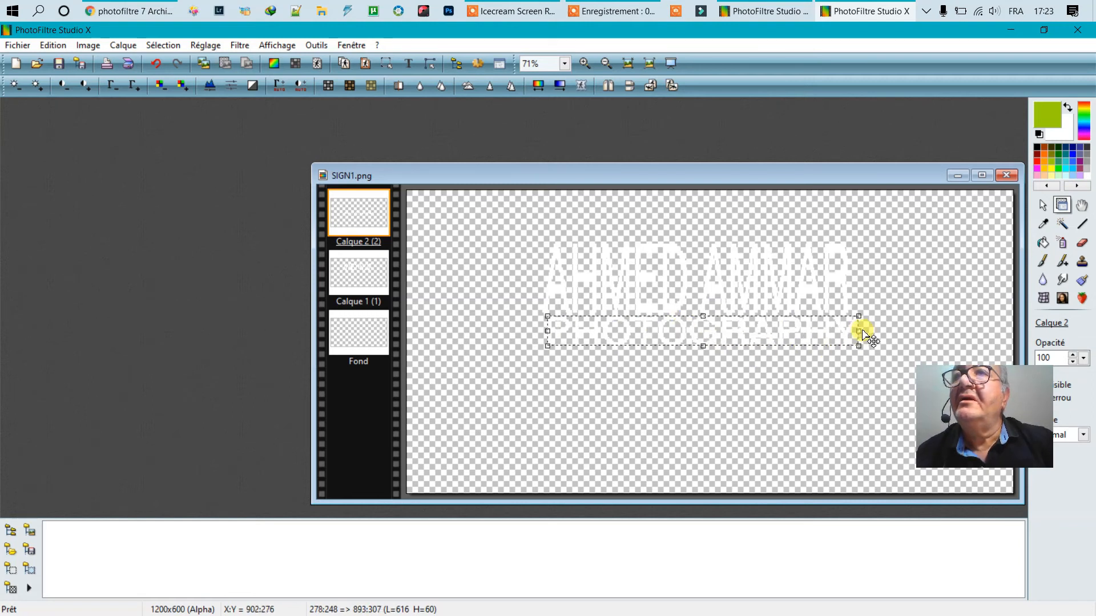
left_click_drag(859, 333, 852, 331)
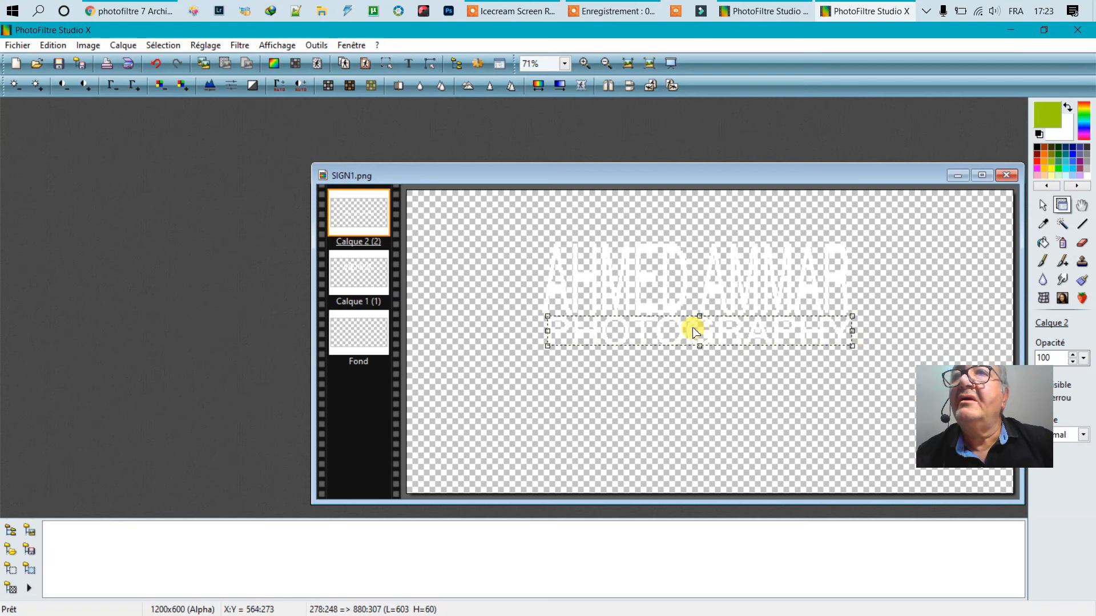
left_click_drag(698, 346, 698, 341)
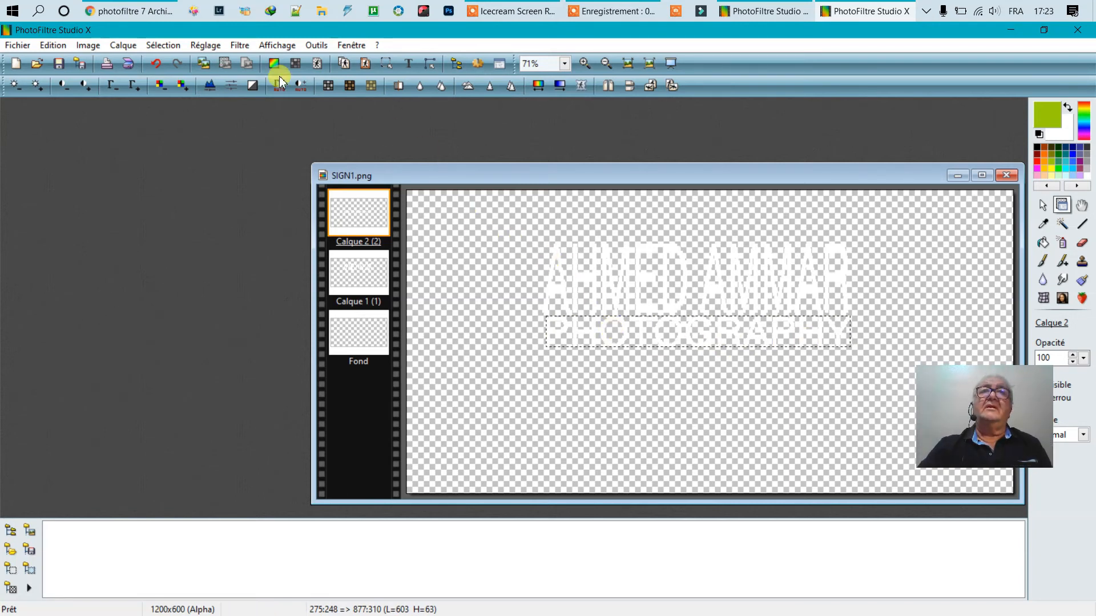
- Flatten SIGN1.png with Fusionner tous les calques, then auto-crop it to 610×205 px
left_click(123, 45)
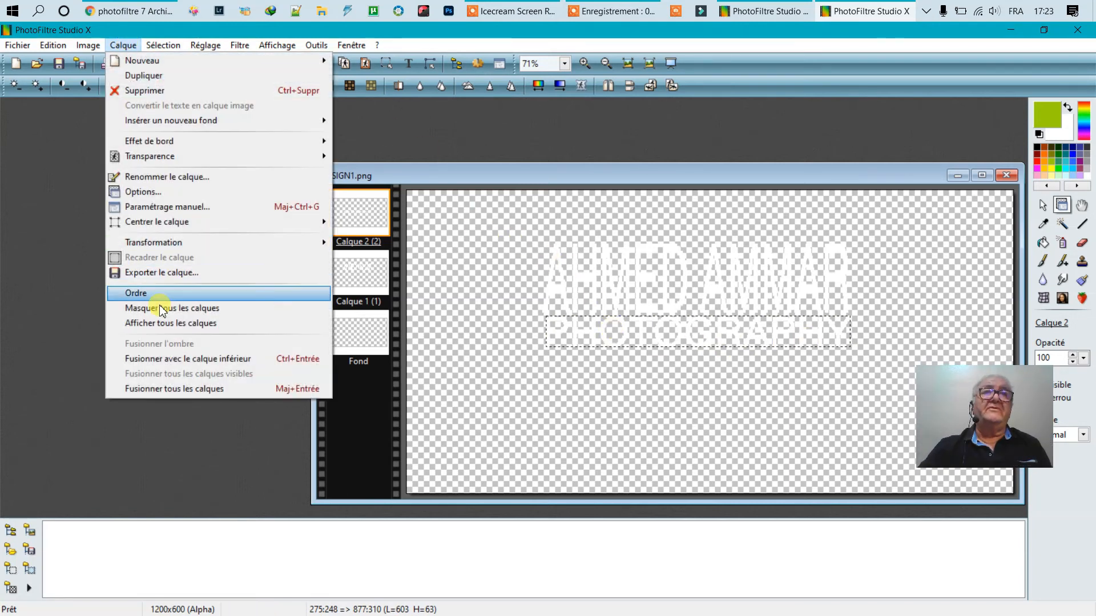
left_click(174, 391)
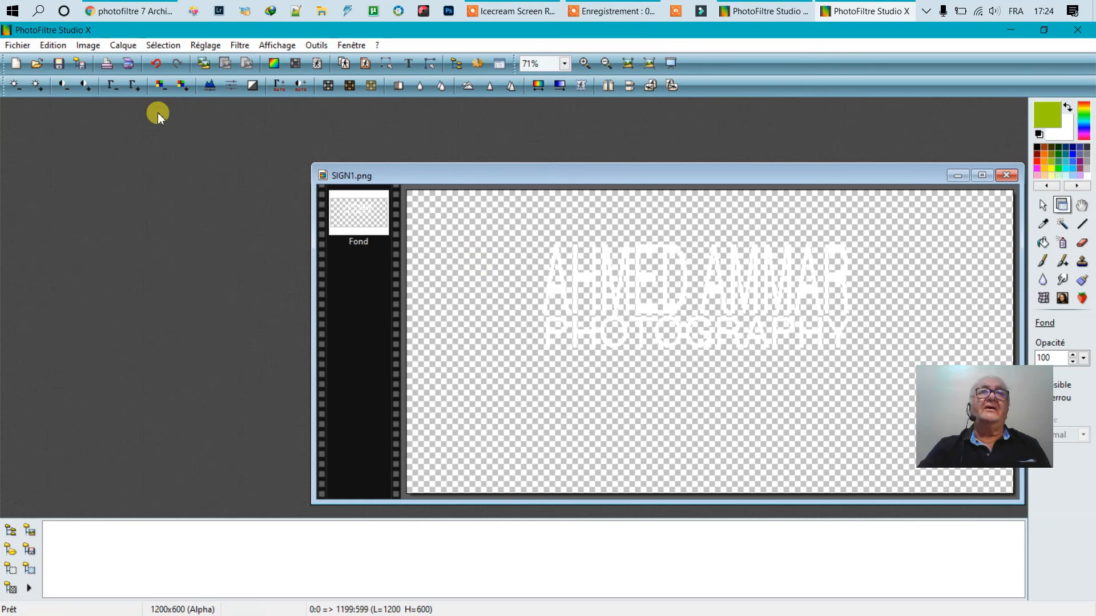
left_click(88, 45)
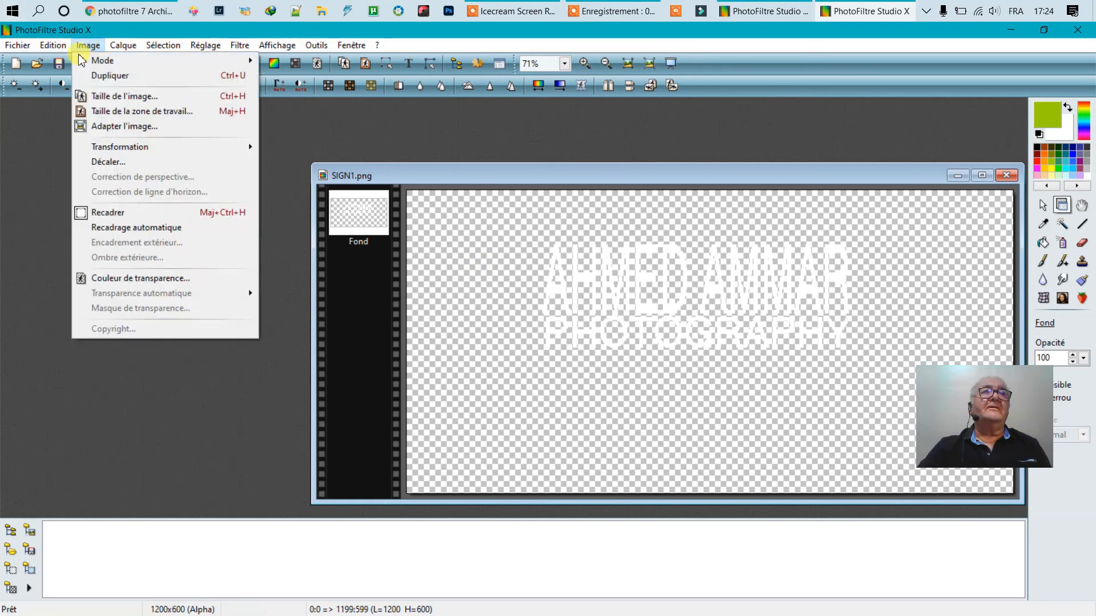
left_click(129, 229)
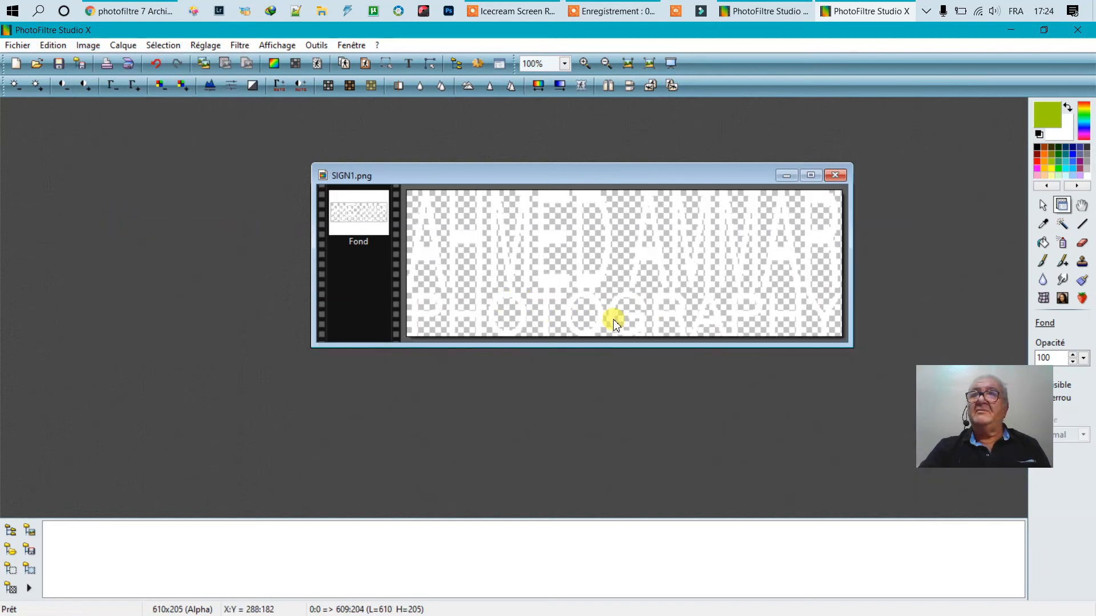
right_click(601, 271)
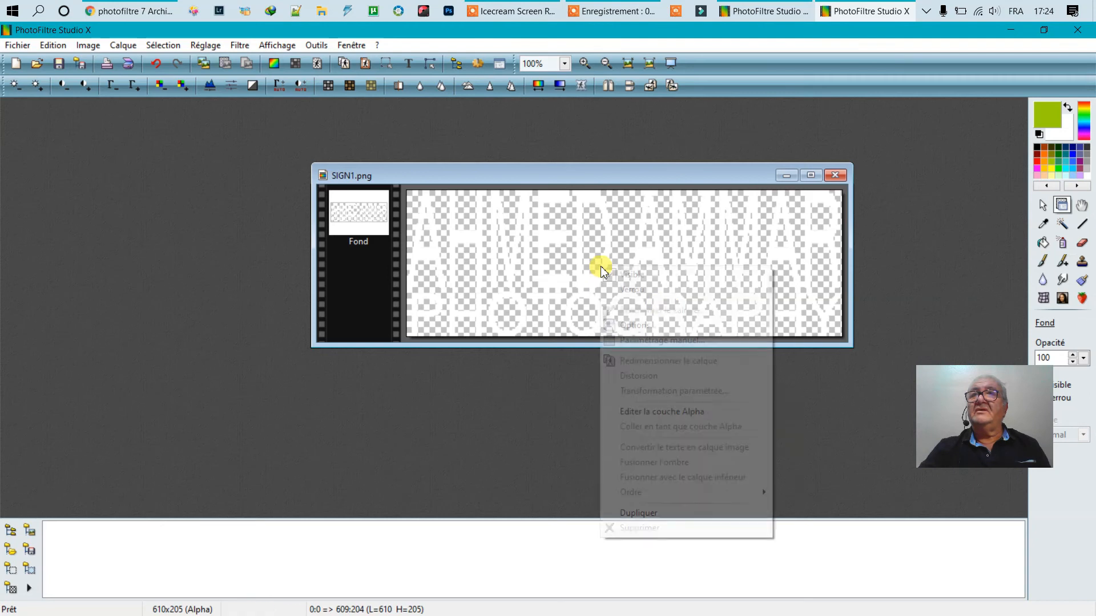
- Resize SIGN1.png to 148×62 px with proportions unlocked, then show the Windows desktop
left_click(514, 237)
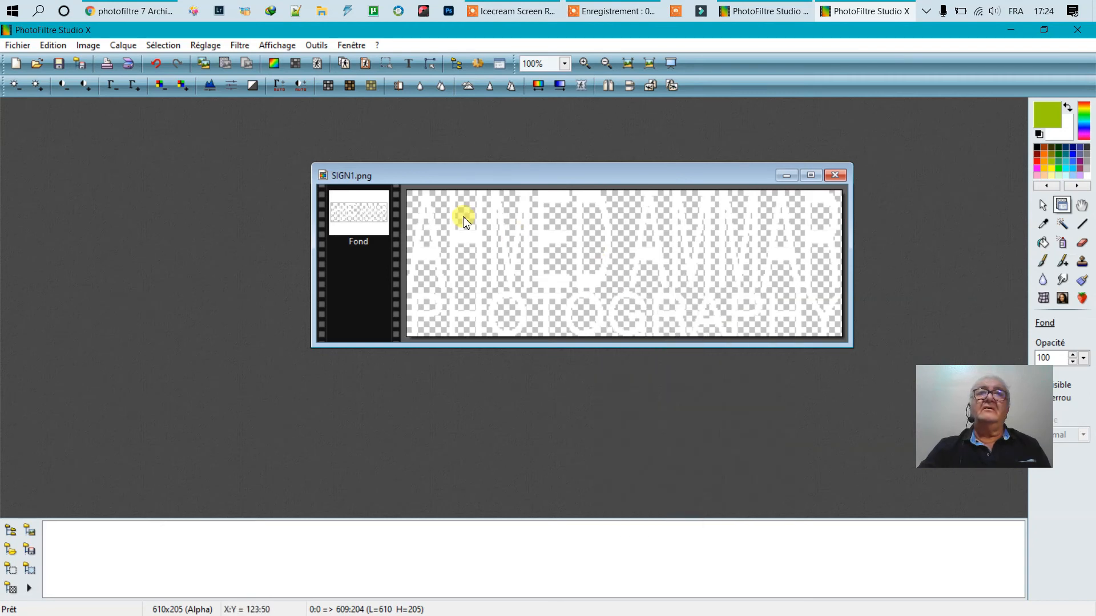
left_click(88, 45)
left_click(121, 96)
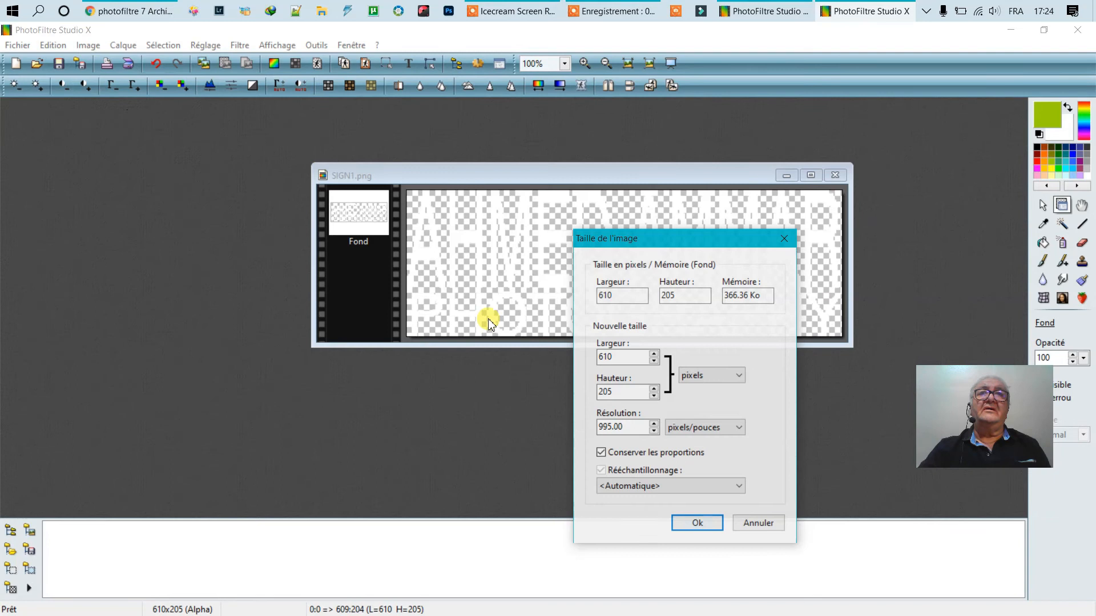
left_click(601, 453)
double_click(623, 357)
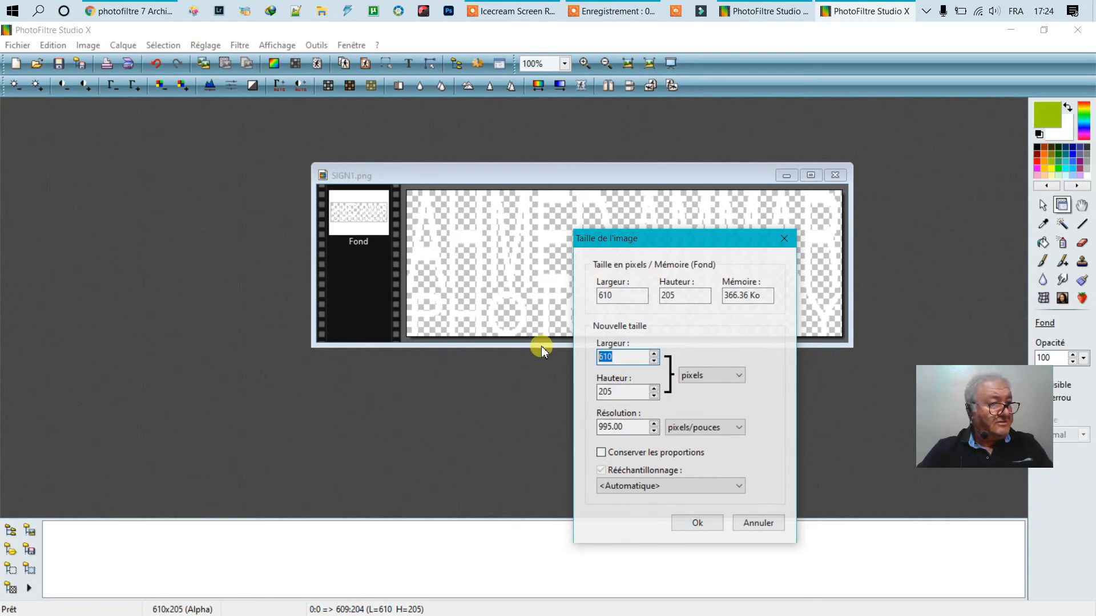
type("148")
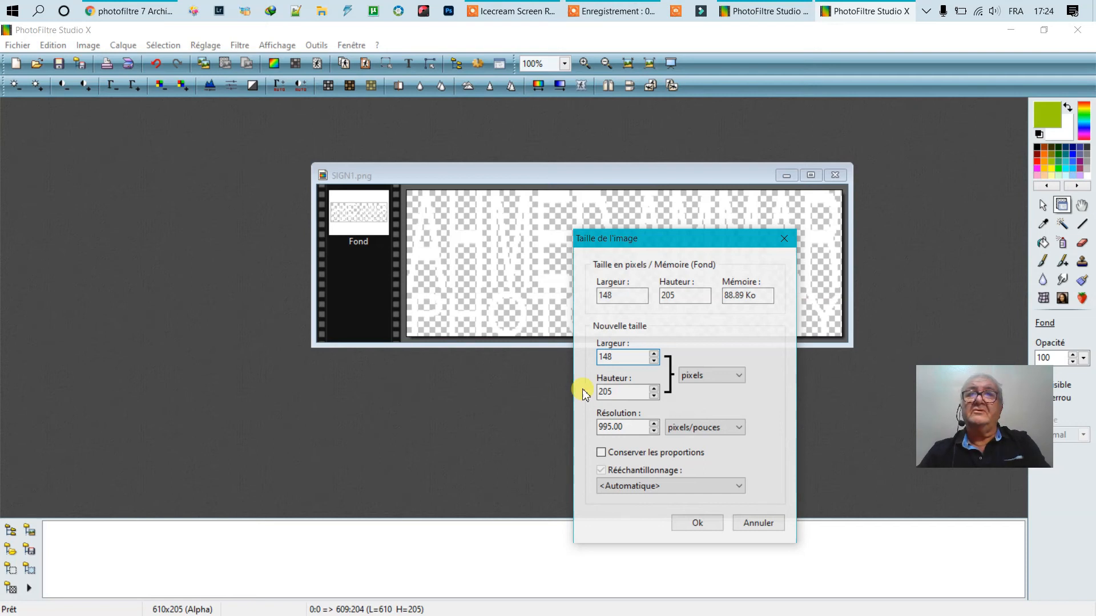
left_click_drag(618, 394, 598, 390)
type("62")
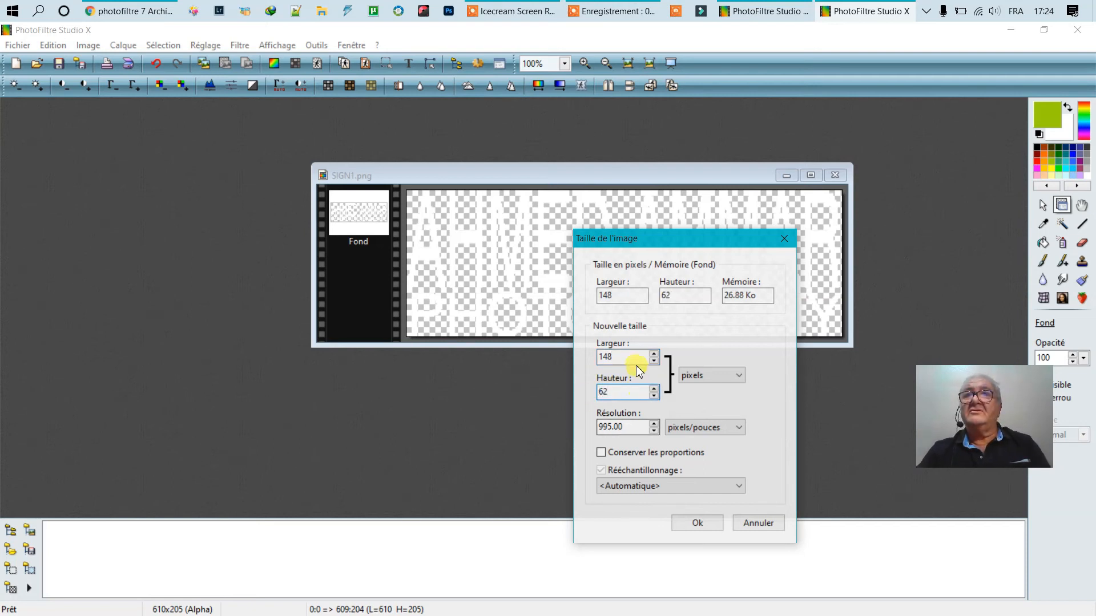
left_click(695, 522)
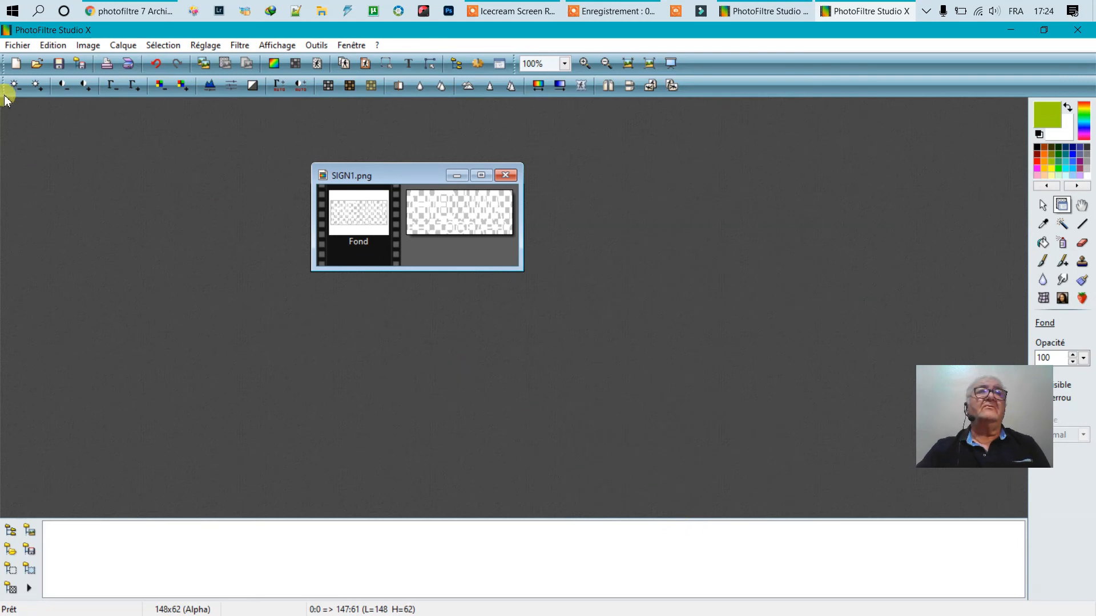
left_click(16, 45)
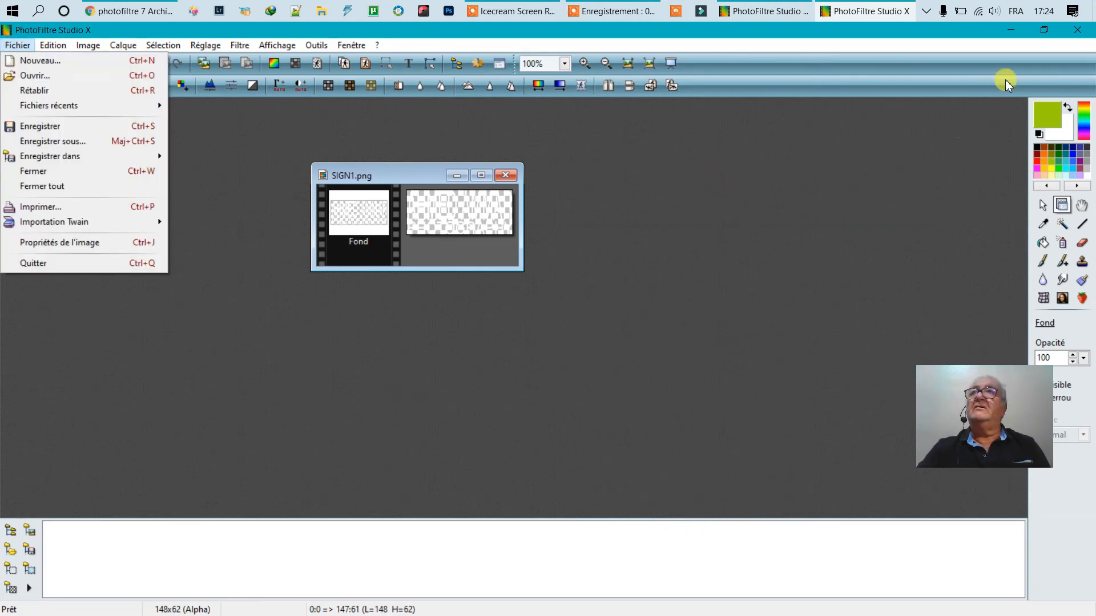
left_click(1093, 11)
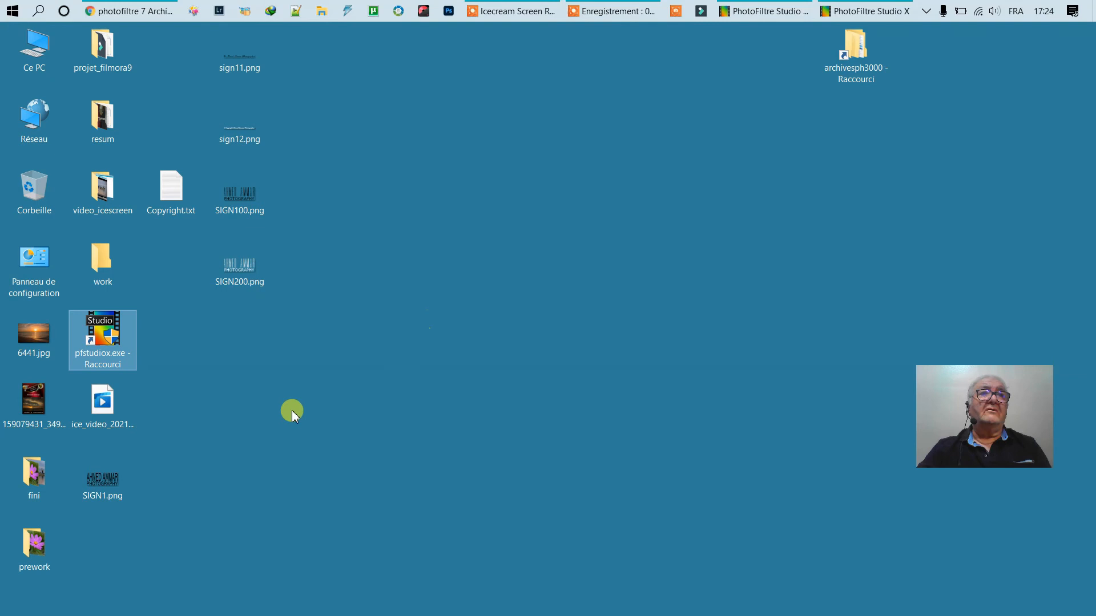
- Move the SIGN1.png desktop icon near the top and return to the SIGN1.png editor window
left_click_drag(103, 485, 561, 158)
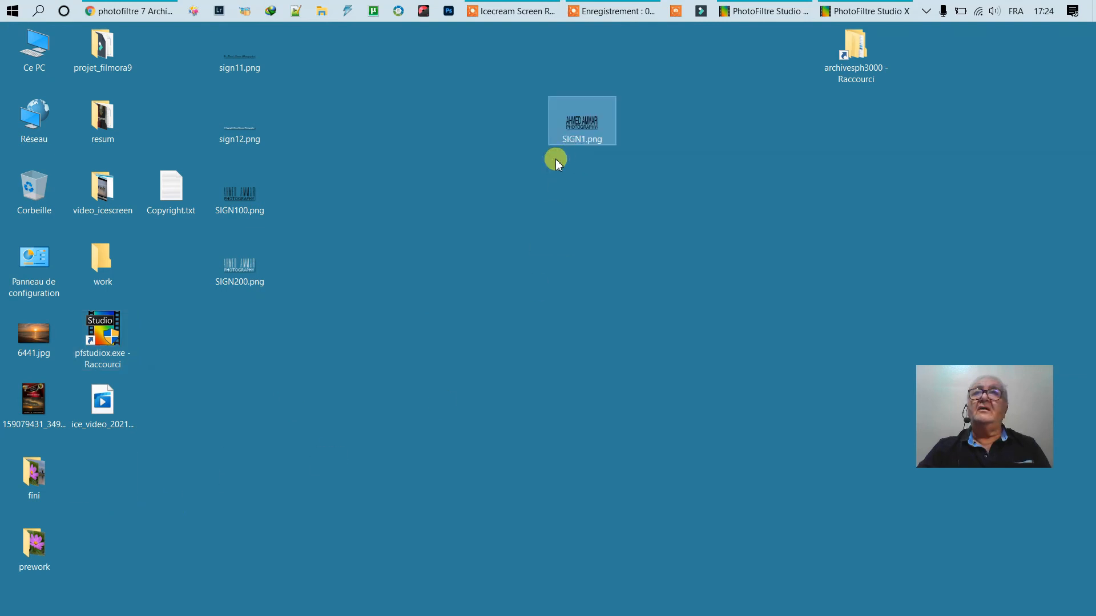
left_click(146, 230)
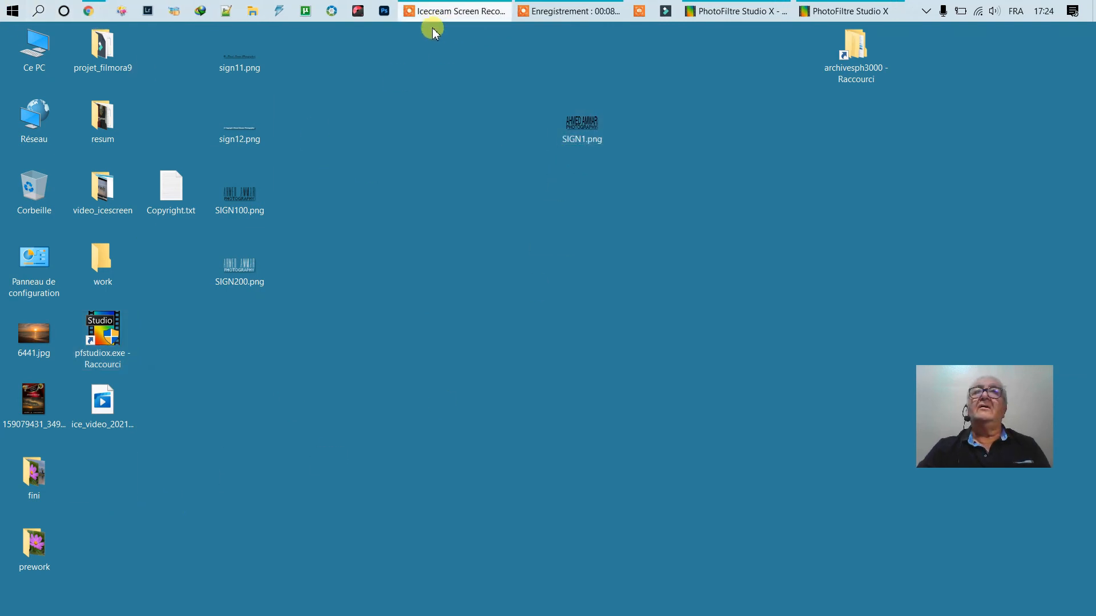
left_click(768, 18)
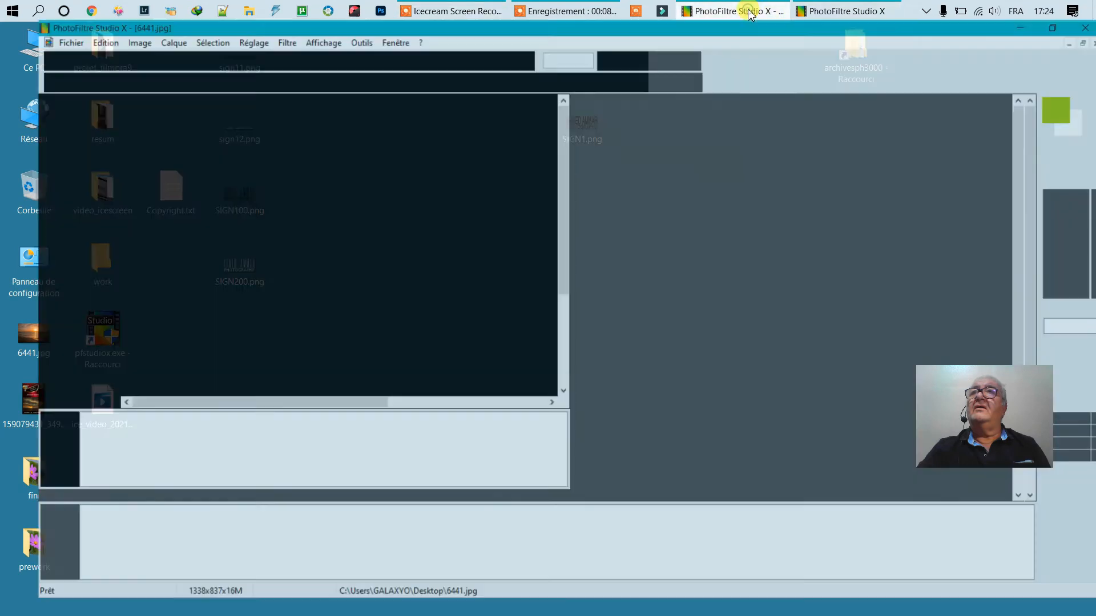
left_click(771, 17)
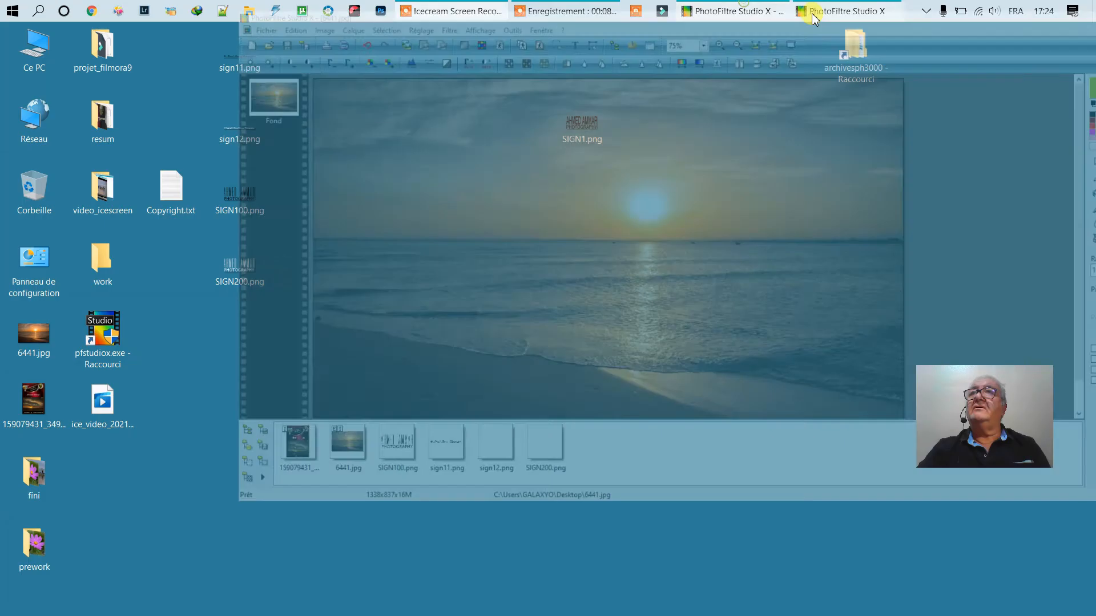
left_click(826, 13)
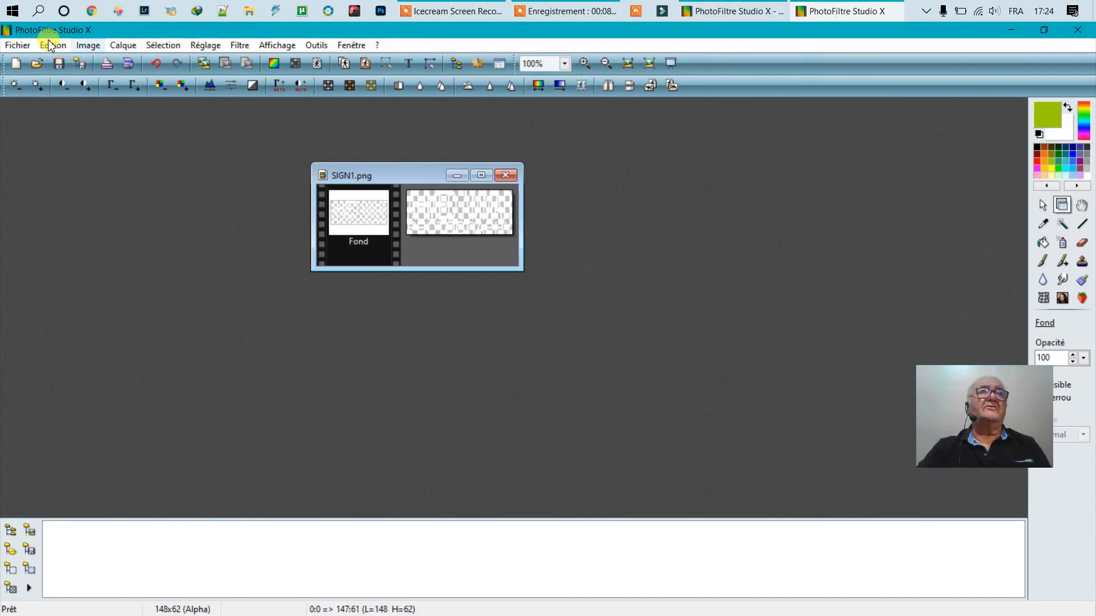
- Save the signature as SIGN2.png with Filtrage Aucun and no interlacing
left_click(17, 46)
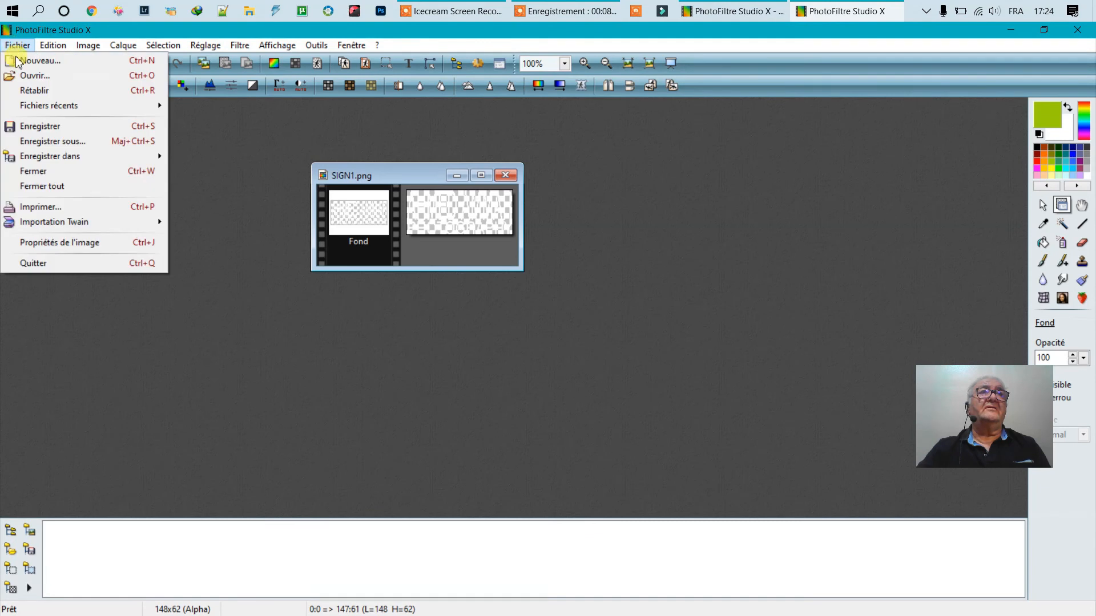
left_click(67, 147)
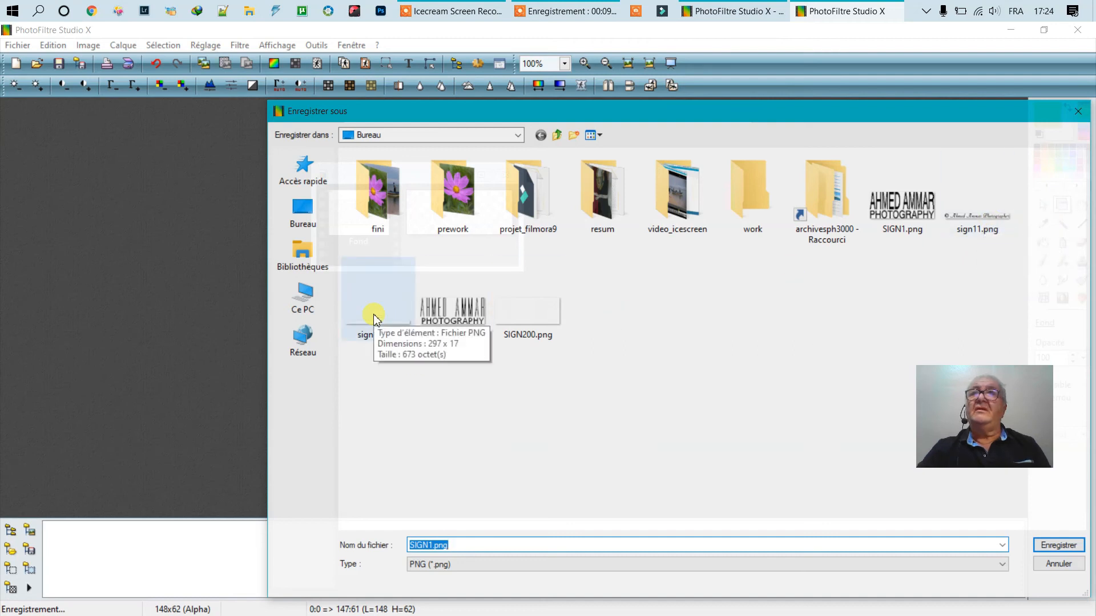
left_click(897, 212)
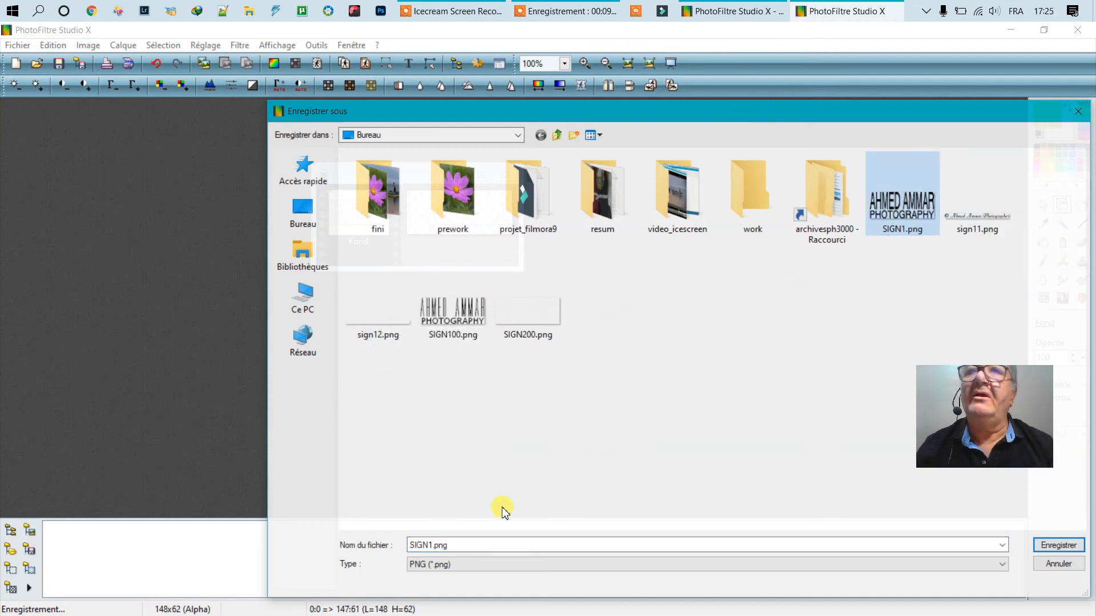
double_click(422, 546)
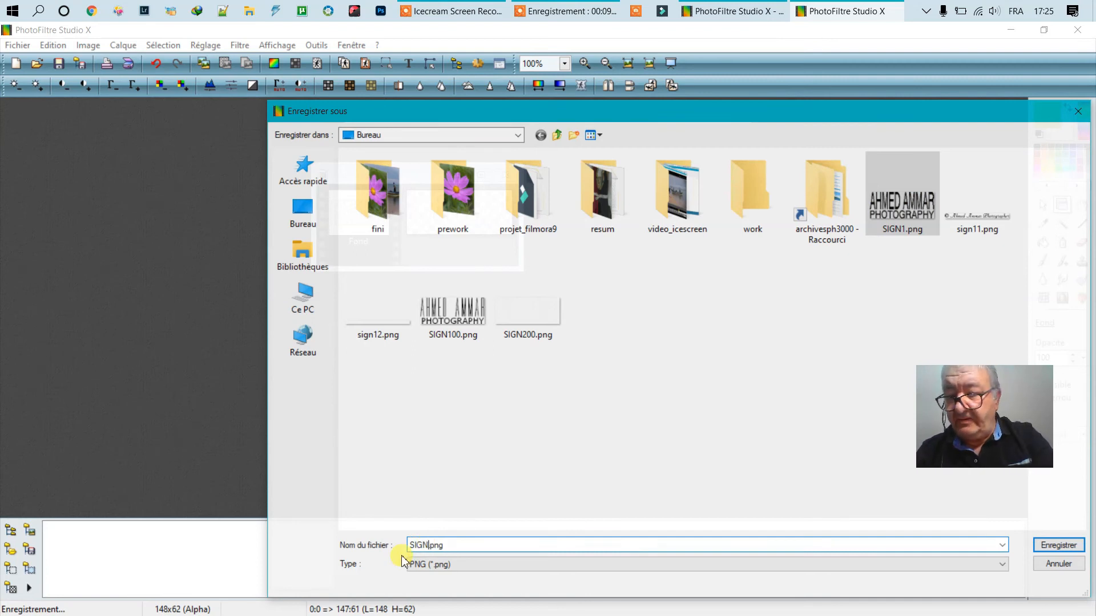
left_click(1060, 545)
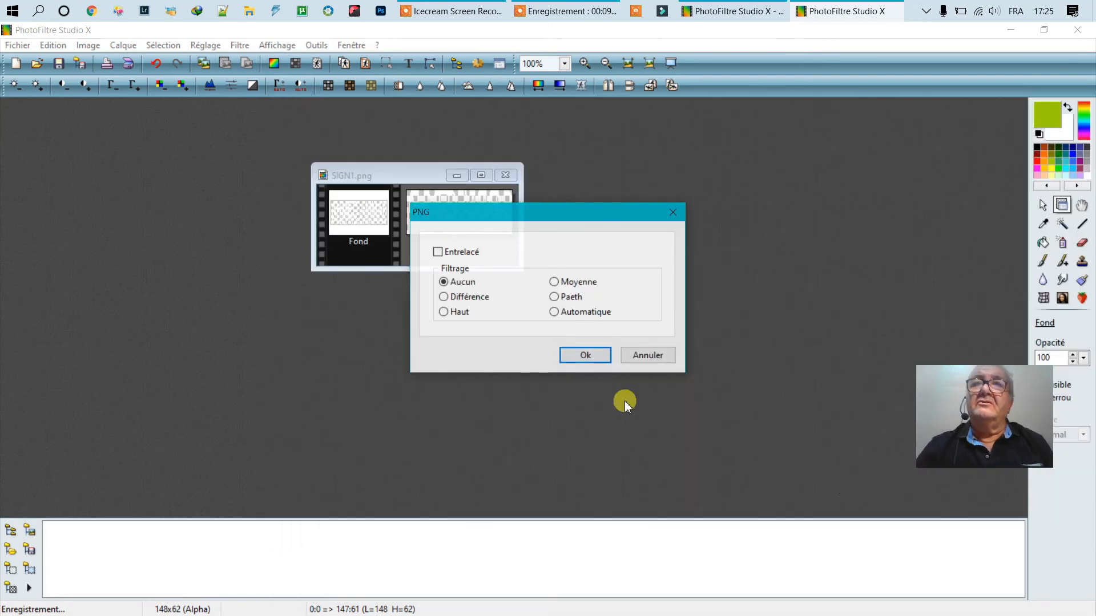
left_click(603, 358)
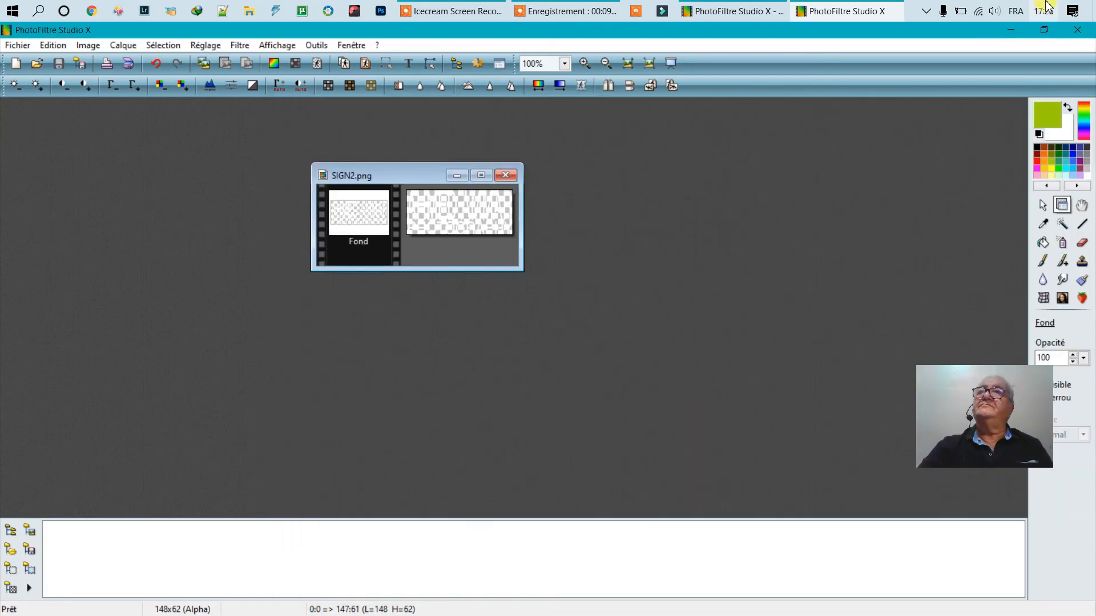
- Close SIGN2.png and open the sunset photo 6441.jpg in a maximized window
left_click(1080, 26)
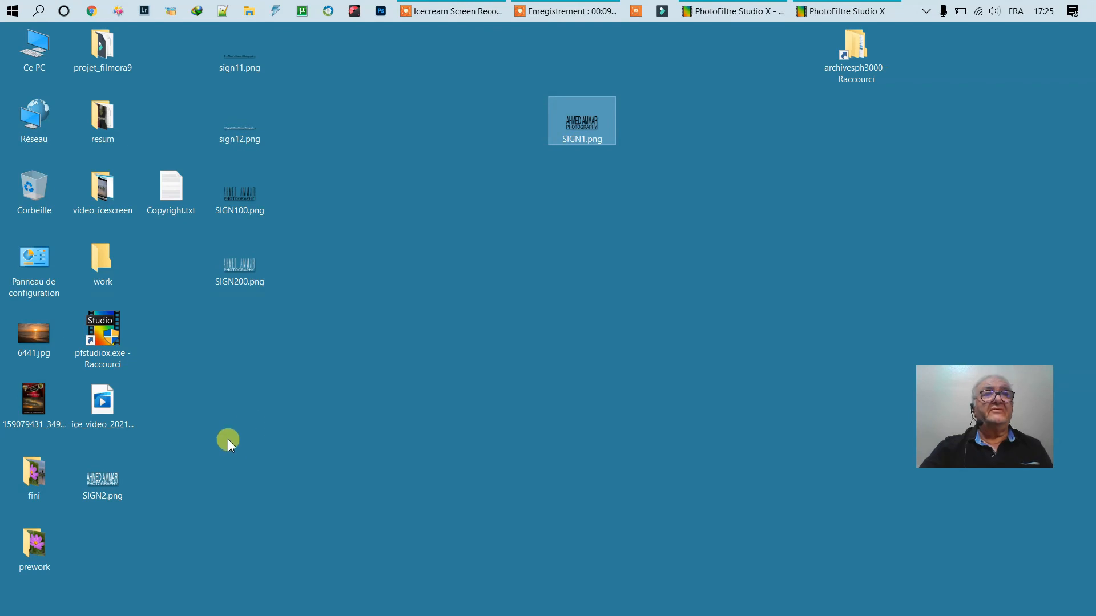
left_click(34, 336)
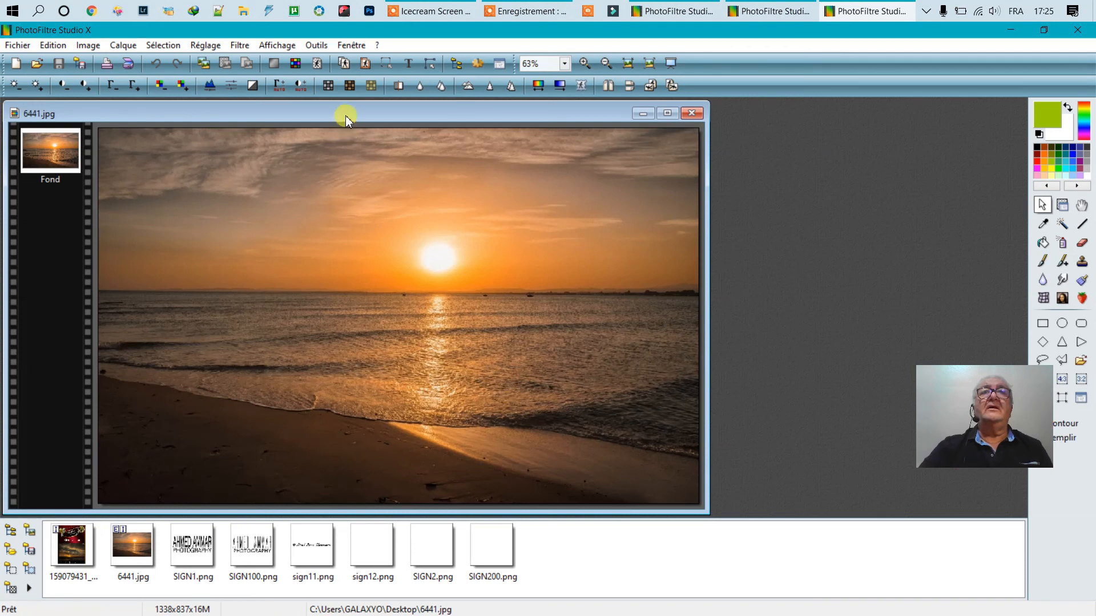
double_click(341, 113)
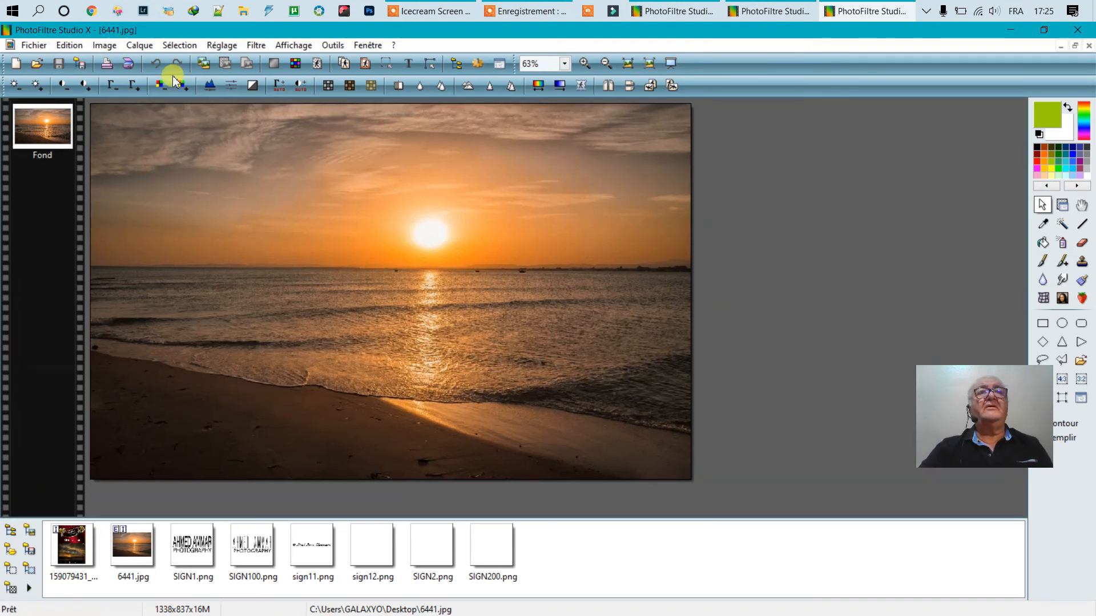
- Open SIGN200.png, set it aside, and paste the logo onto 6441.jpg as Calque 1
left_click(36, 63)
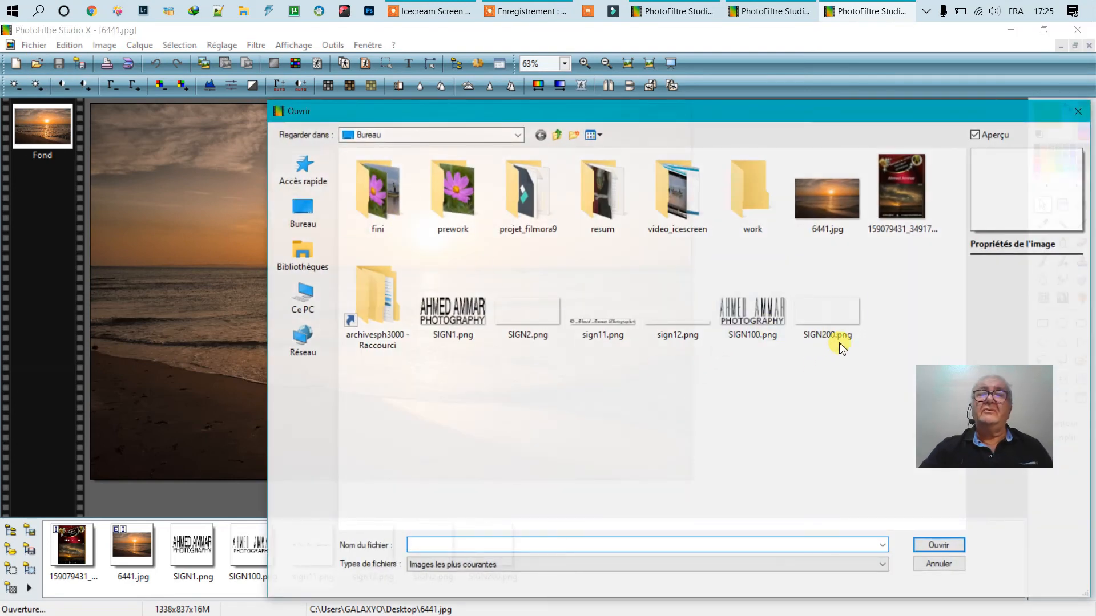
double_click(822, 318)
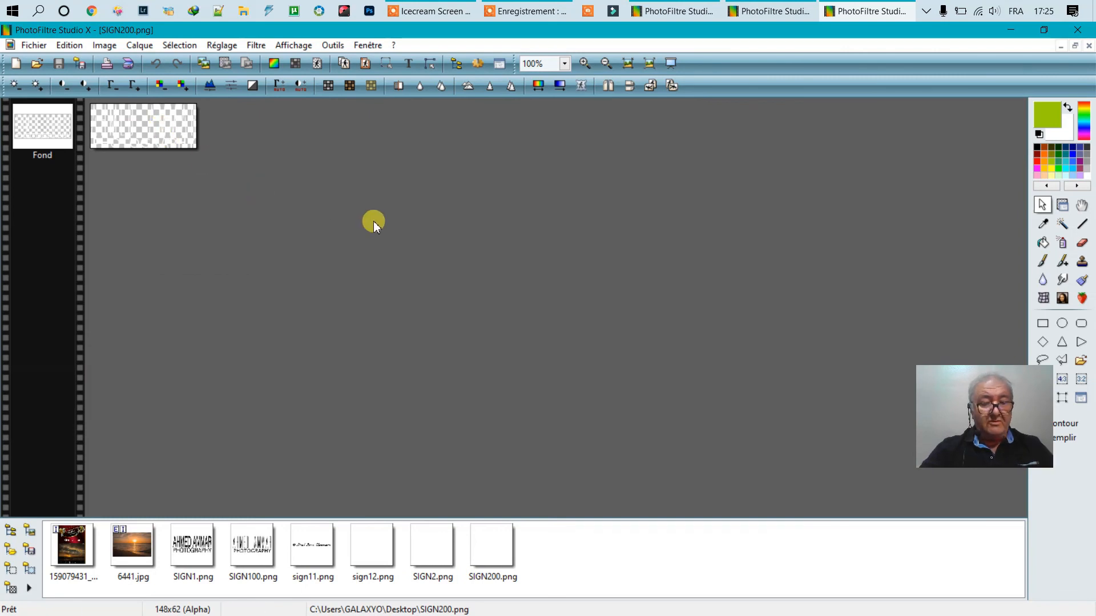
left_click(1063, 46)
double_click(577, 112)
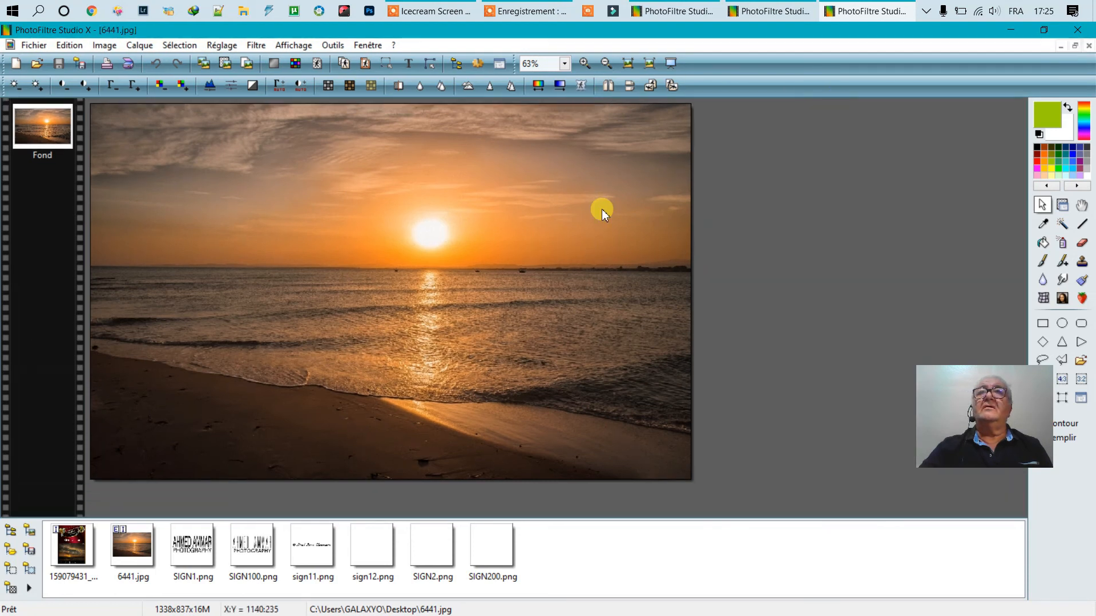
scroll(602, 208, "up", 1)
scroll(601, 208, "up", 1)
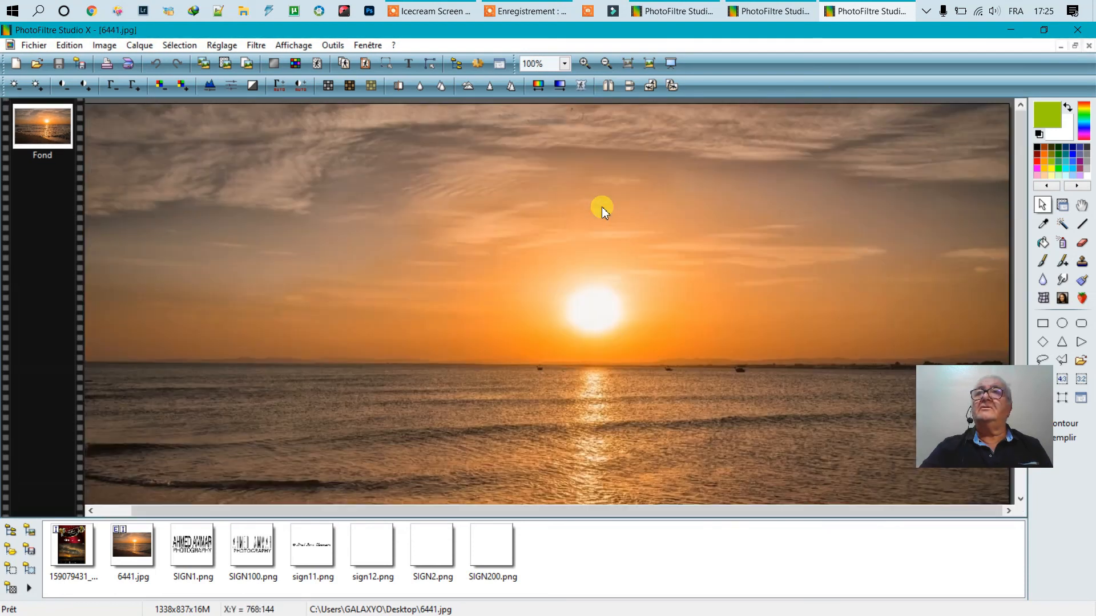
key("ctrl+v")
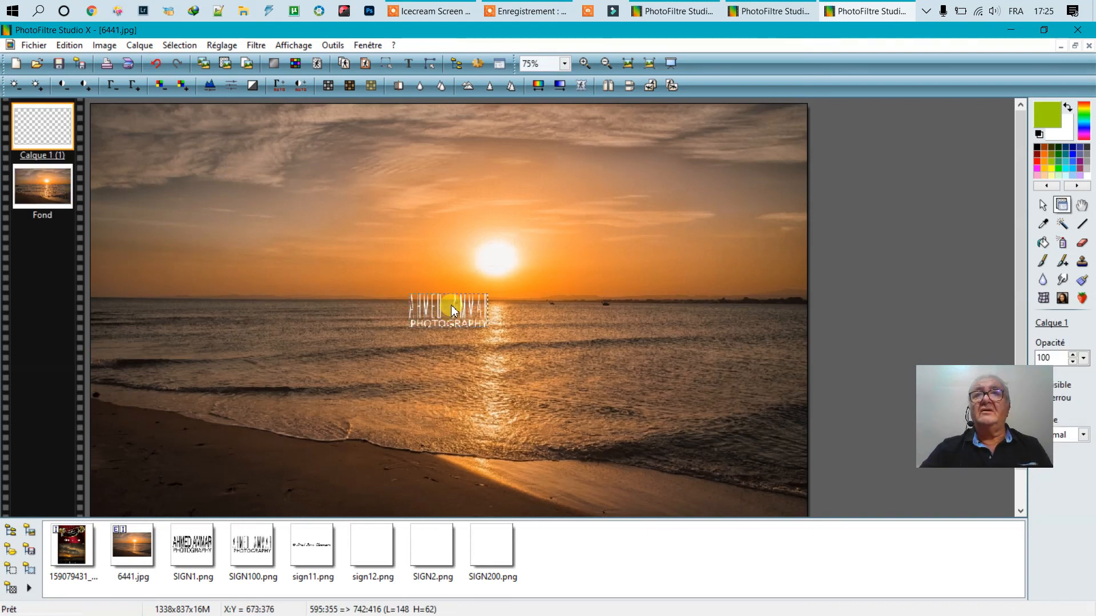
- Select the Calque 1 logo layer and drag the logo into the photo's top-right corner
left_click(499, 269)
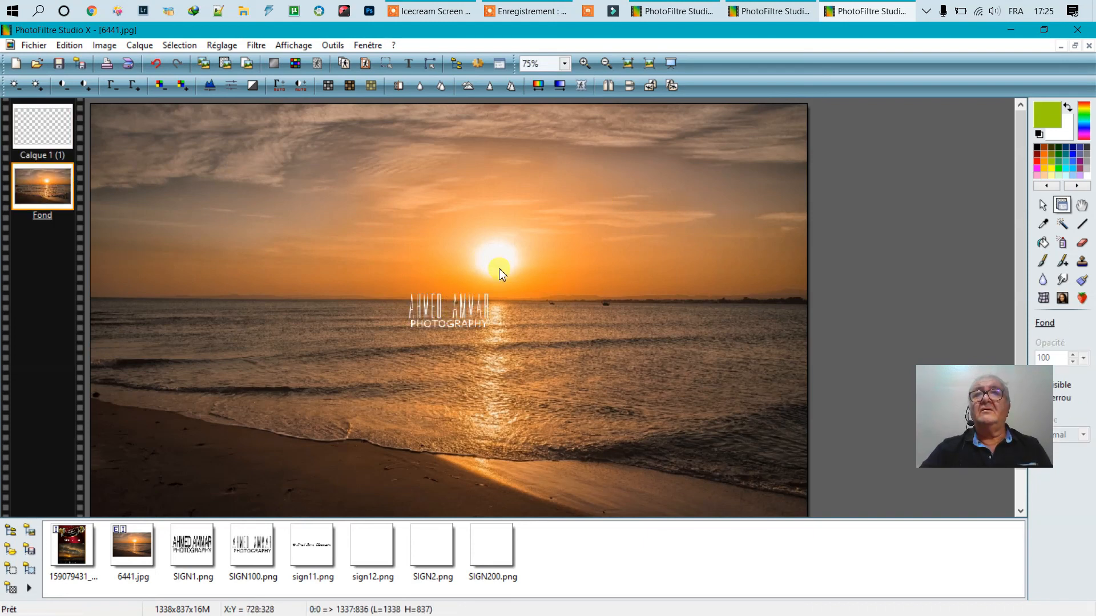
left_click(457, 314)
left_click(425, 308)
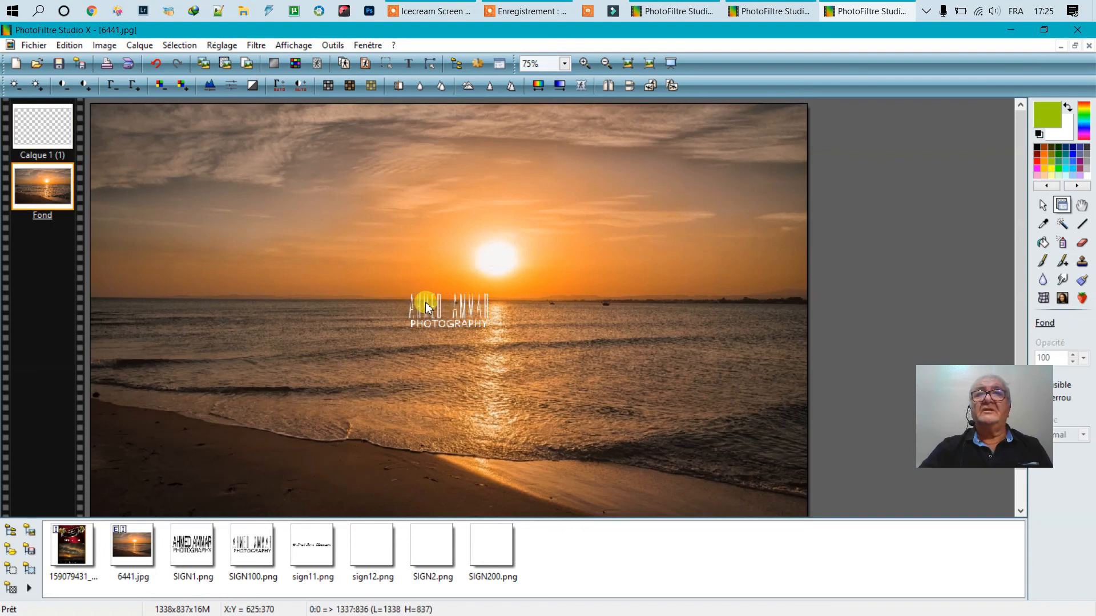
left_click(47, 125)
right_click(48, 120)
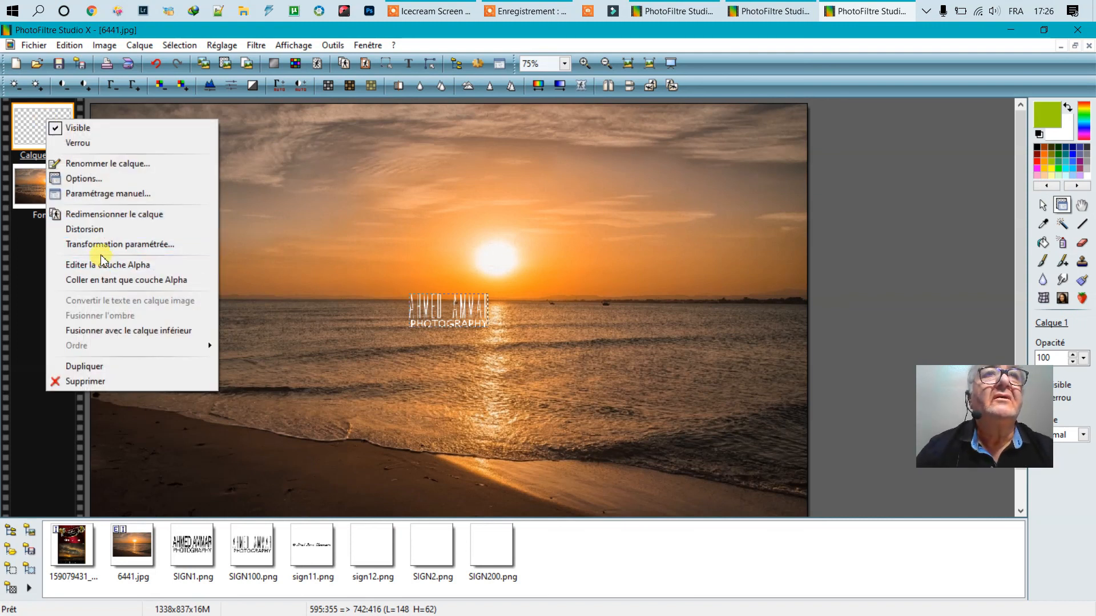
left_click(432, 309)
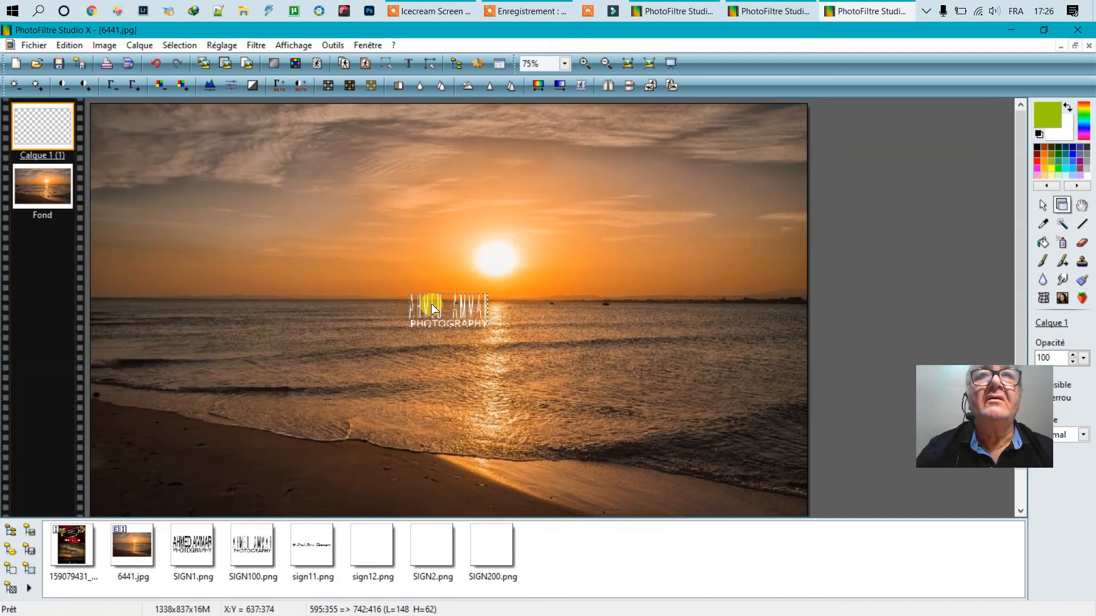
left_click_drag(432, 309, 473, 289)
left_click_drag(676, 164, 746, 117)
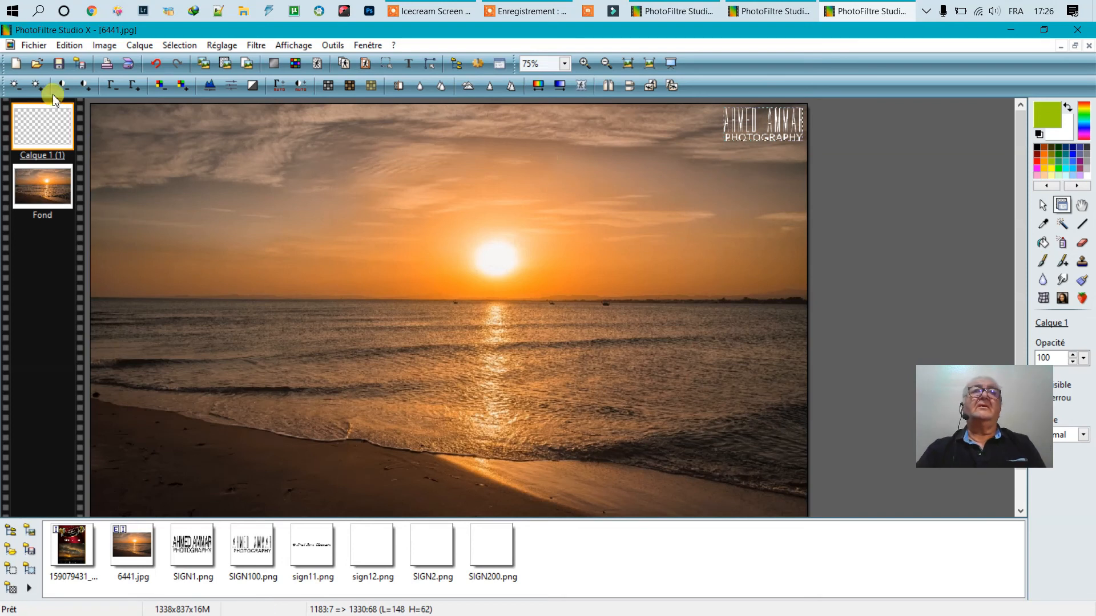
- Start saving the photo under a new name from the File menu
left_click(104, 45)
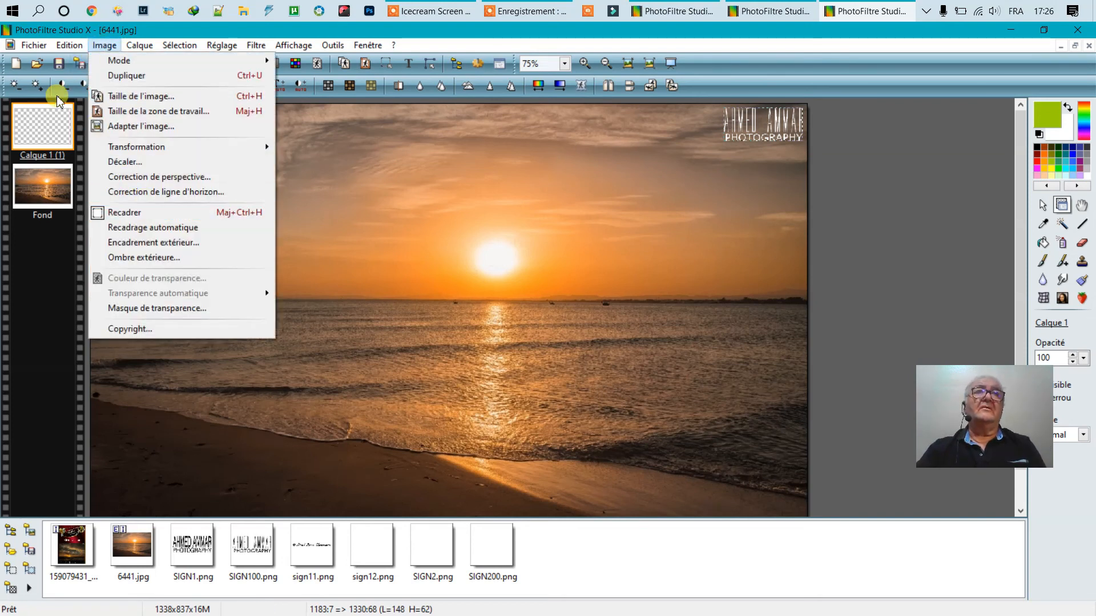
mouse_move(34, 45)
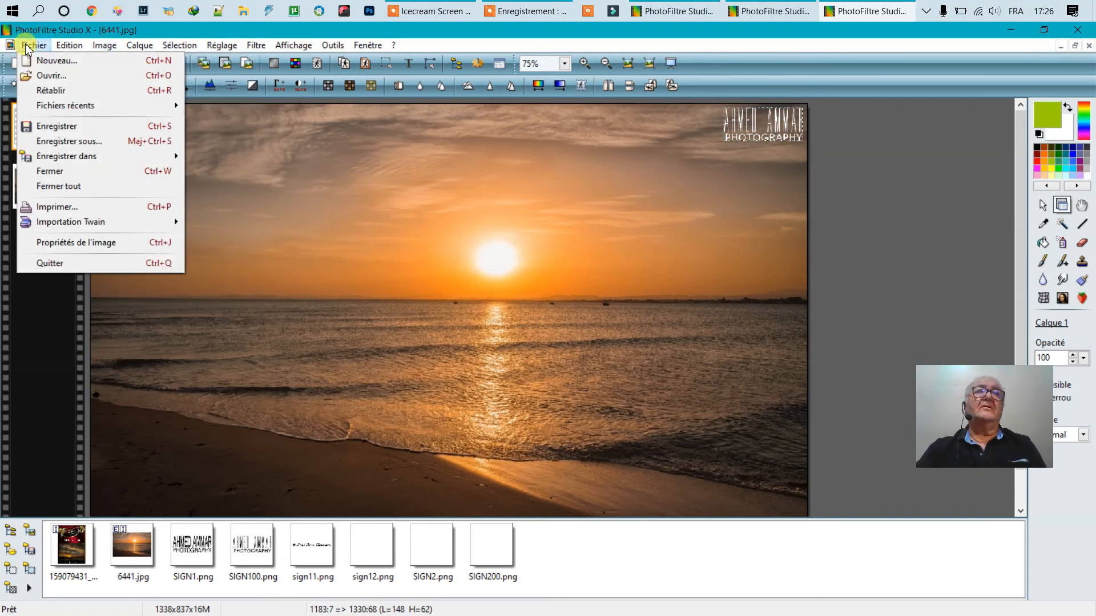
left_click(72, 146)
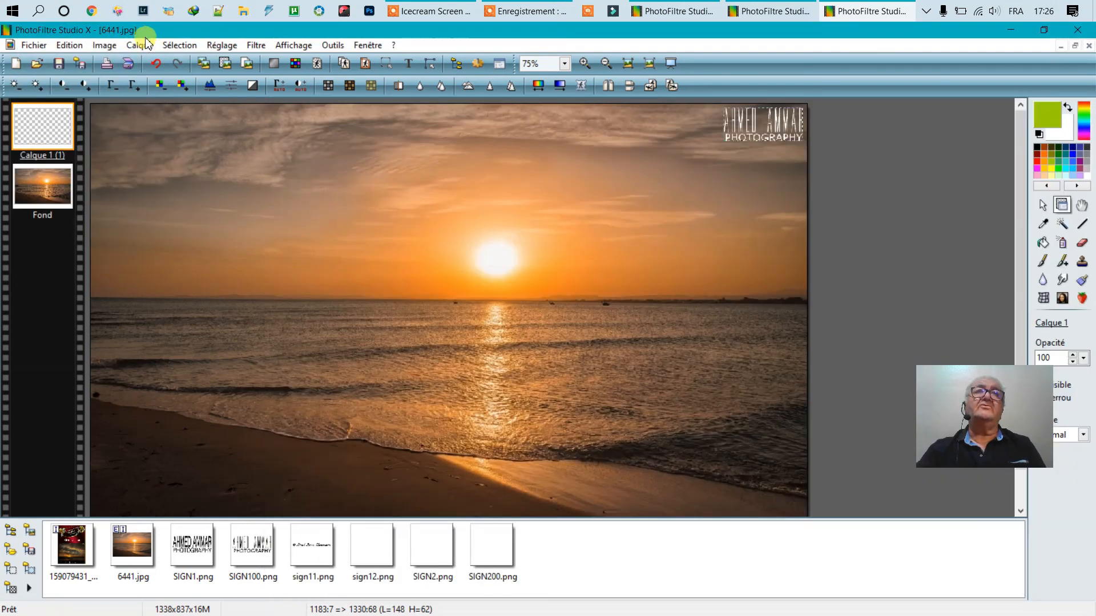
- Flatten all layers, save to the Bureau as SUNSET.jpg, and close the photo window
left_click(139, 47)
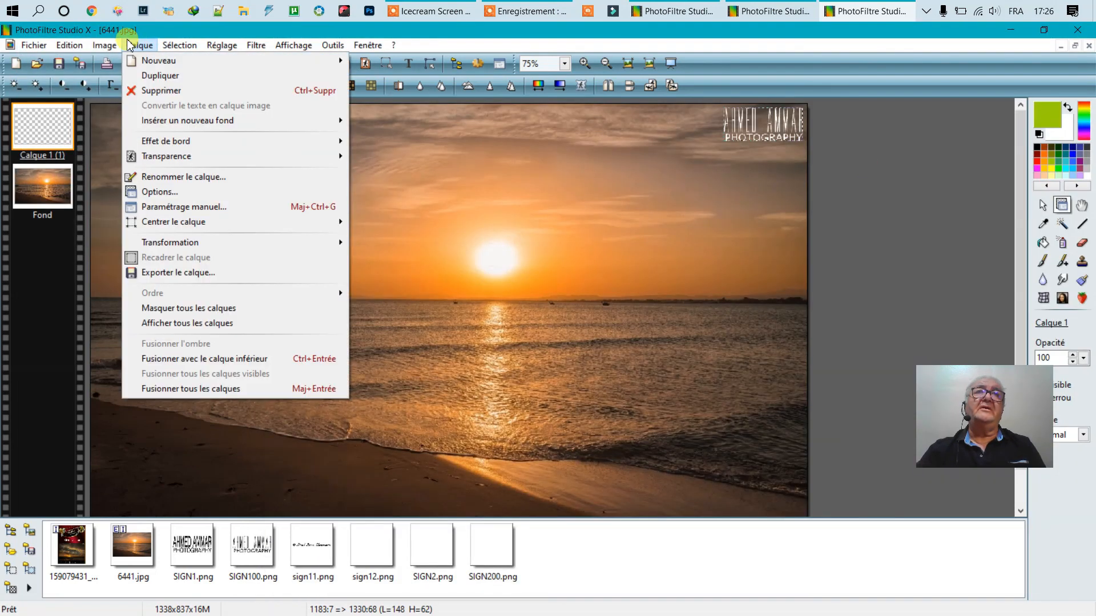
left_click(169, 390)
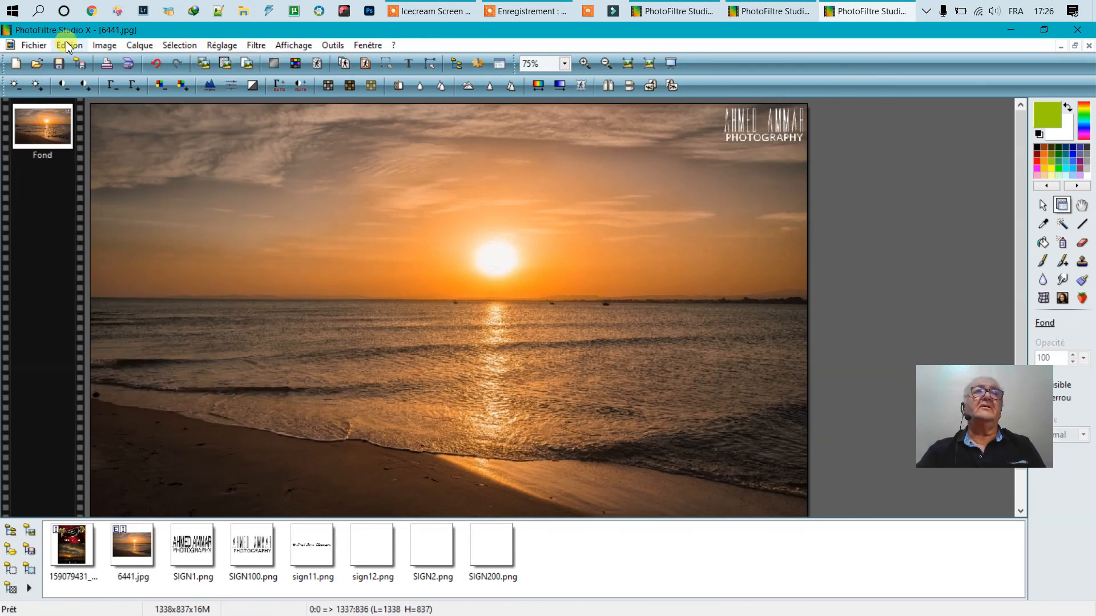
left_click(28, 45)
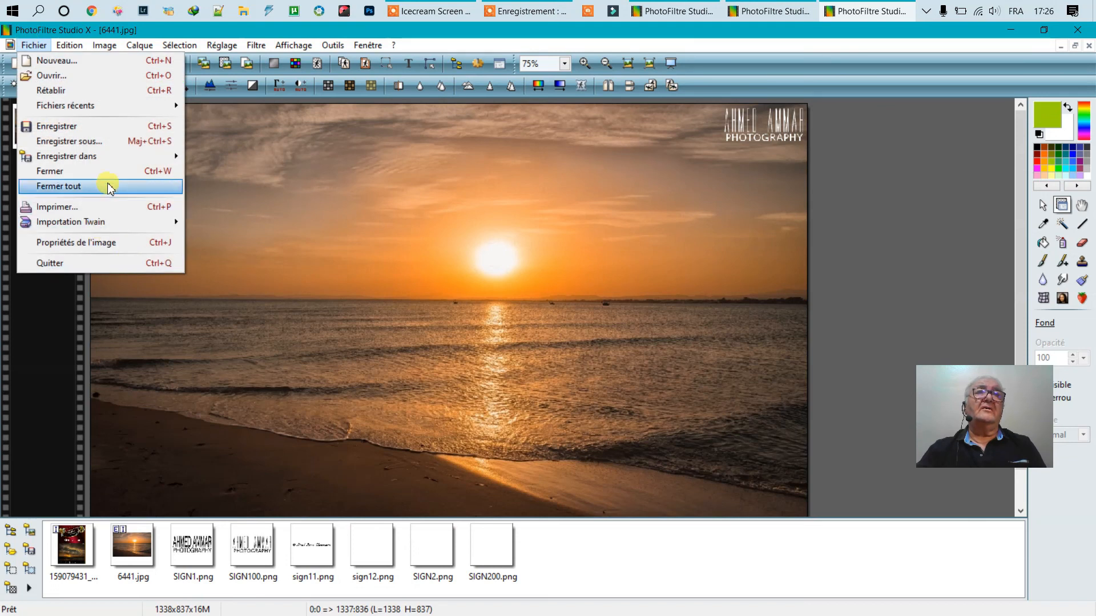
left_click(88, 141)
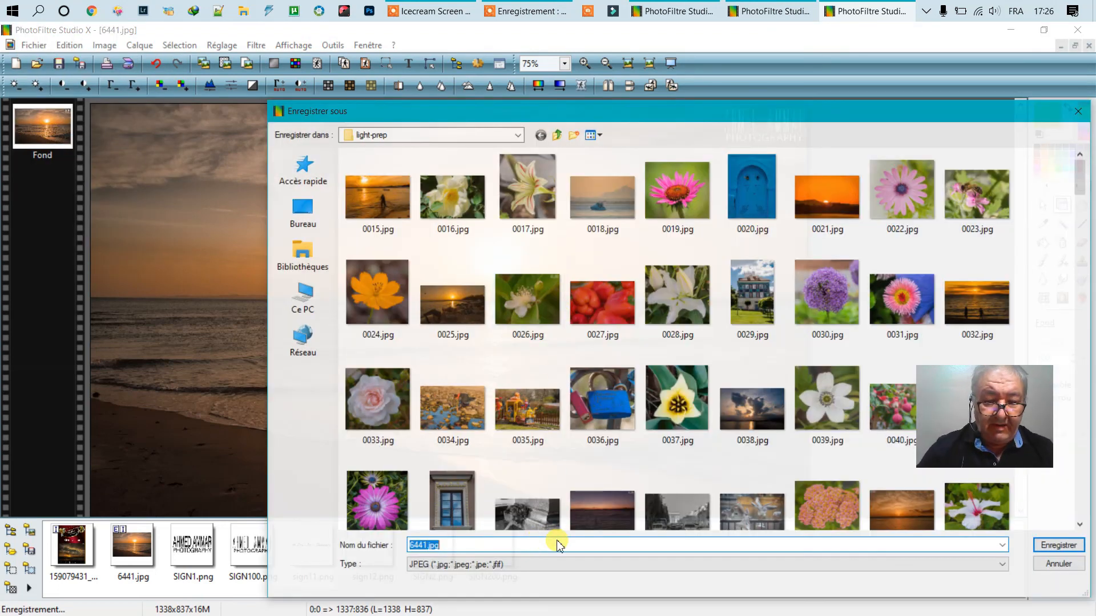
type("SUNSET")
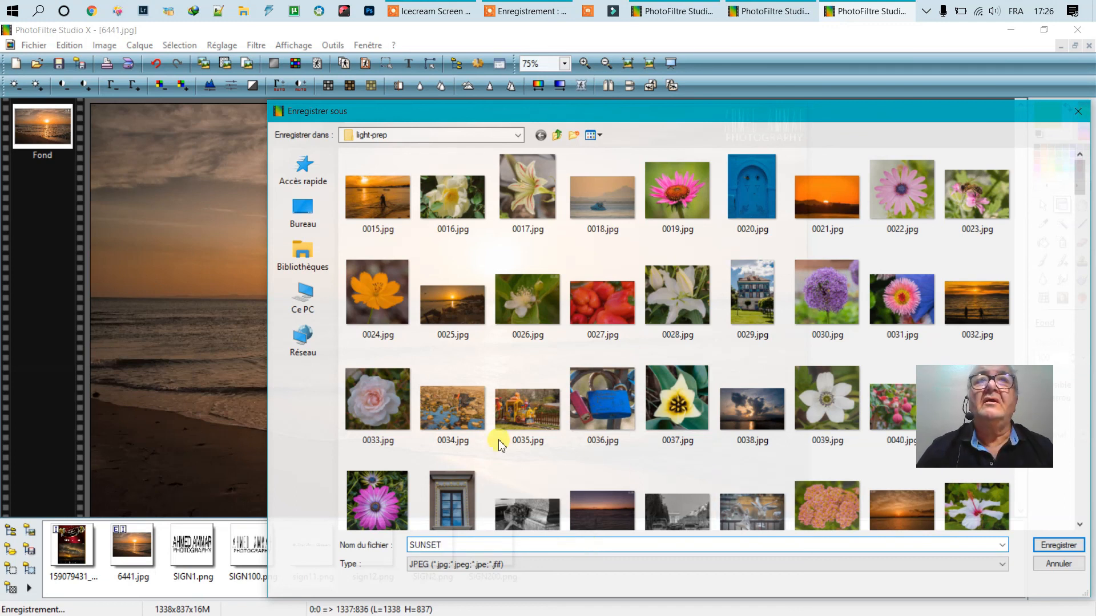
left_click(297, 229)
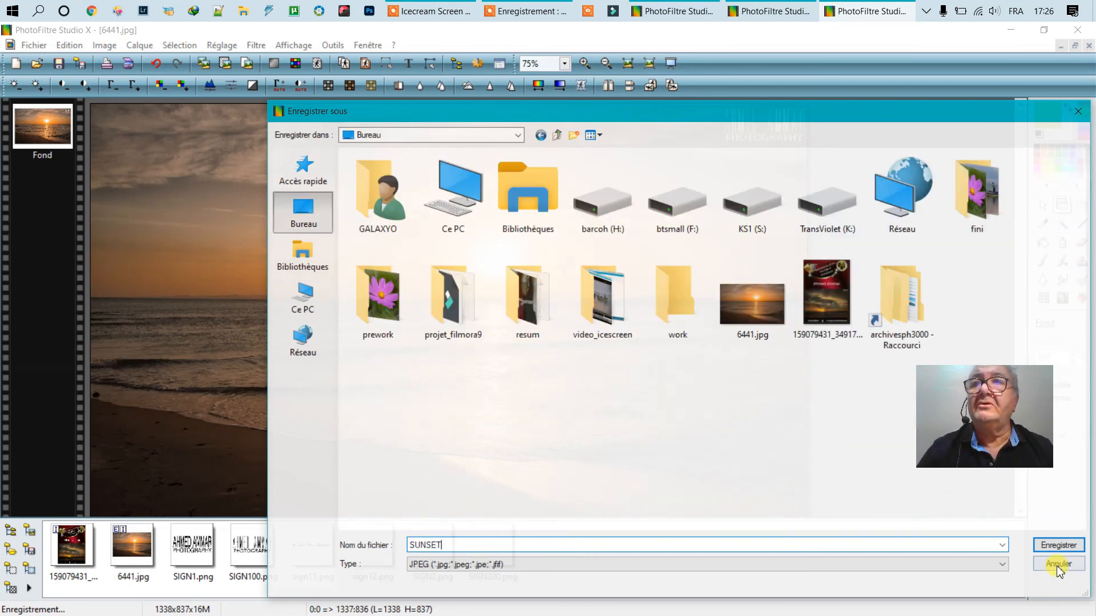
left_click(1060, 547)
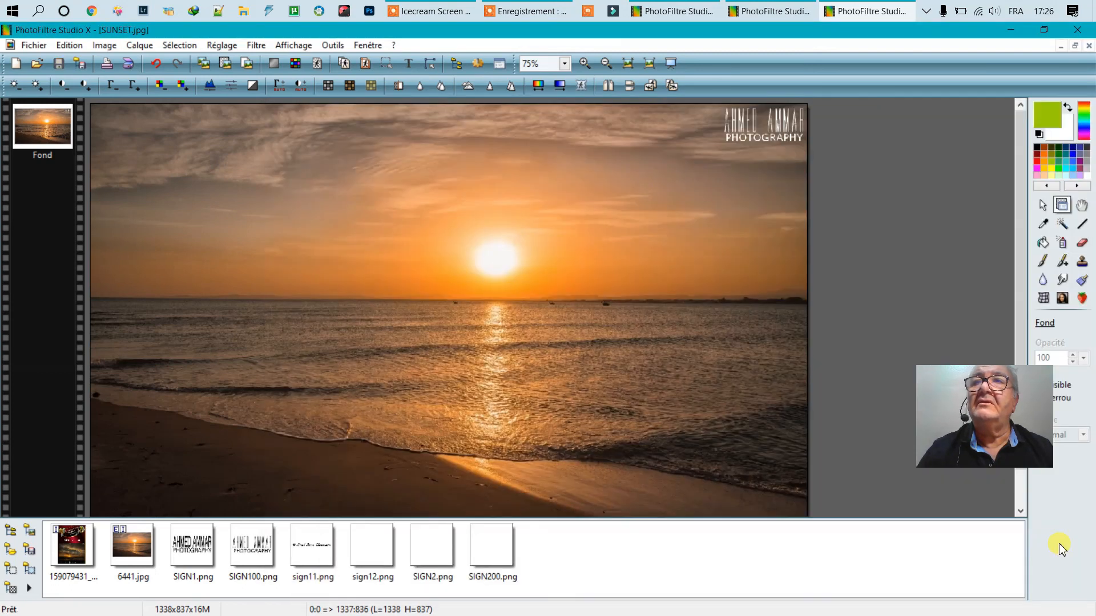
left_click(1077, 29)
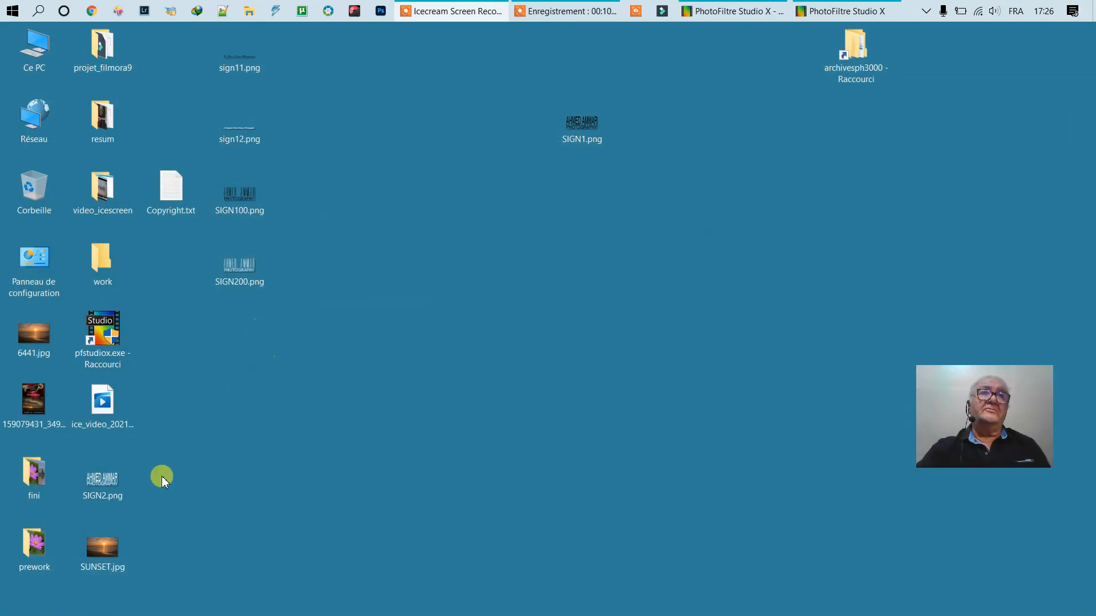
- Open SUNSET.jpg from the desktop, maximize it and zoom in to view the signature
double_click(108, 548)
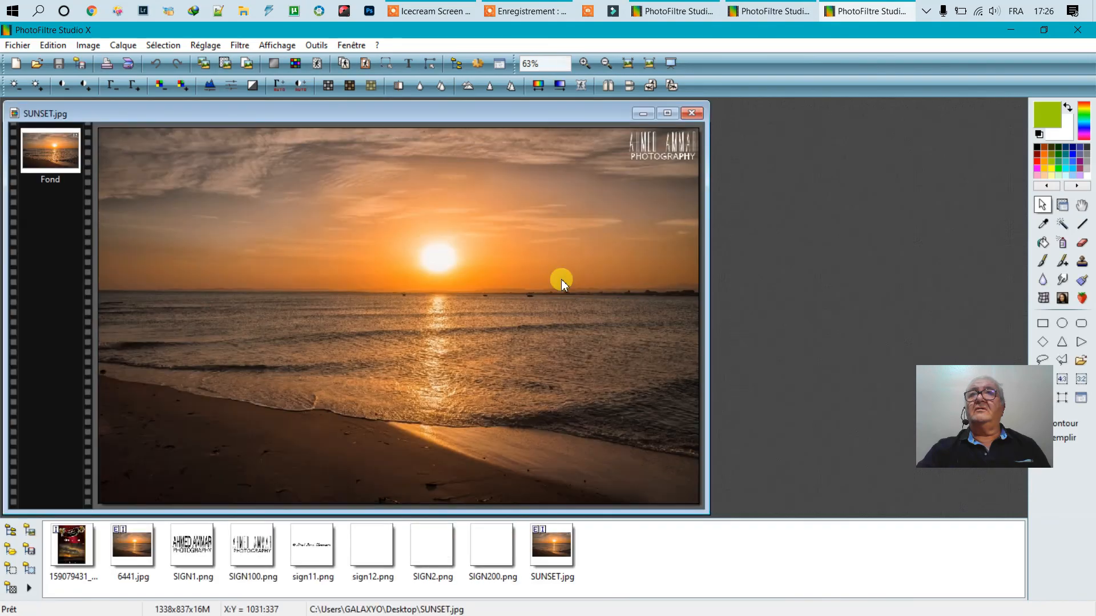
double_click(578, 114)
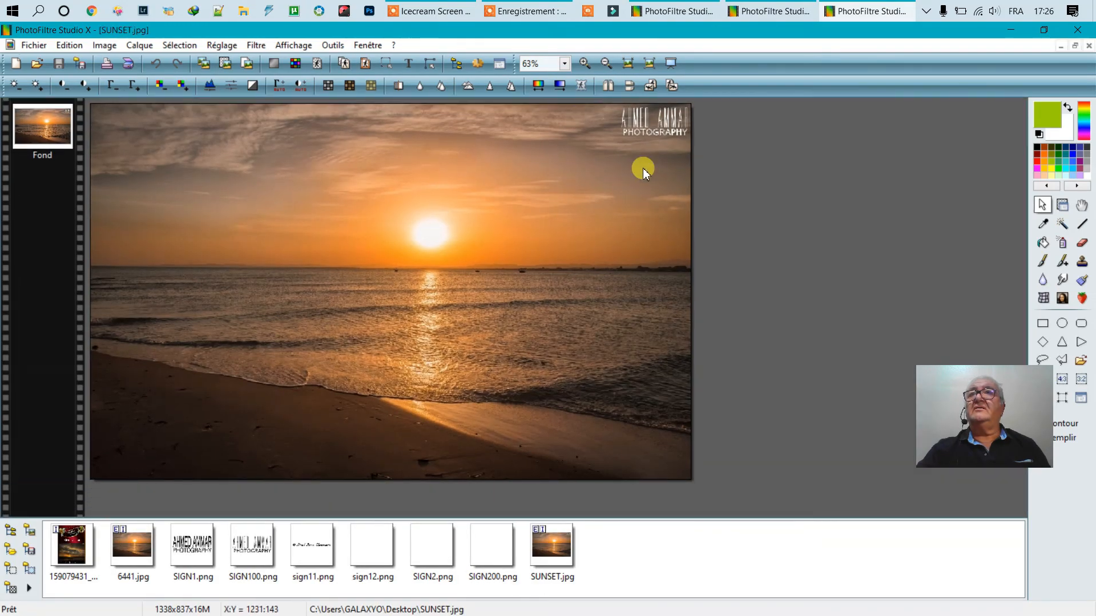
scroll(642, 168, "up", 2)
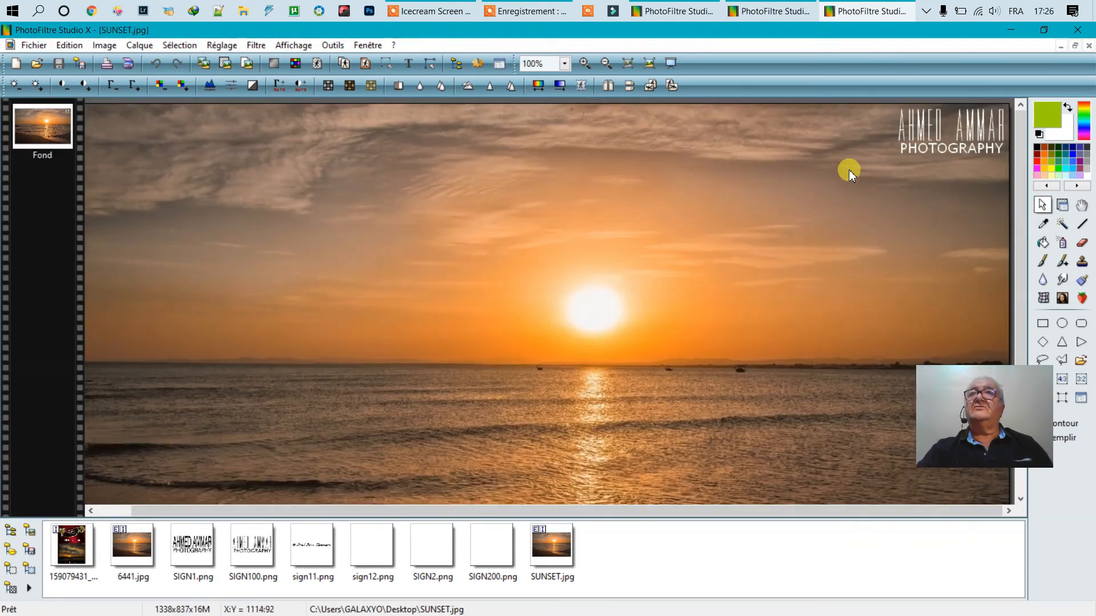